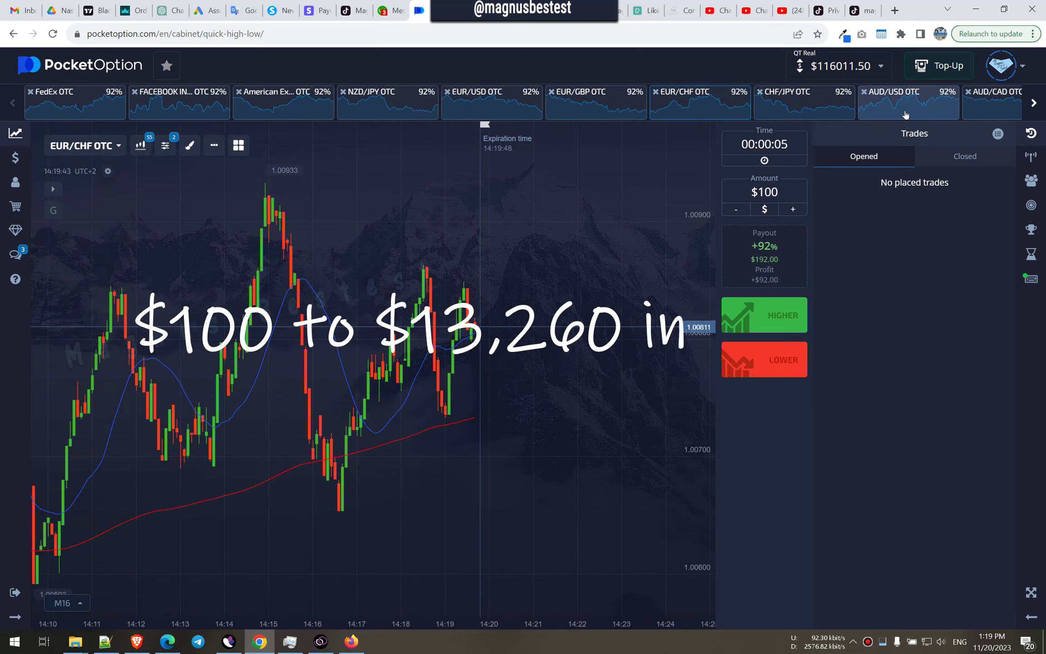
- Place $100 and $200 HIGHER trades on AUD/USD OTC, doubling the stake to $400
{"action": "left_click", "coordinate": [764, 316]}
{"action": "left_click", "coordinate": [792, 210]}
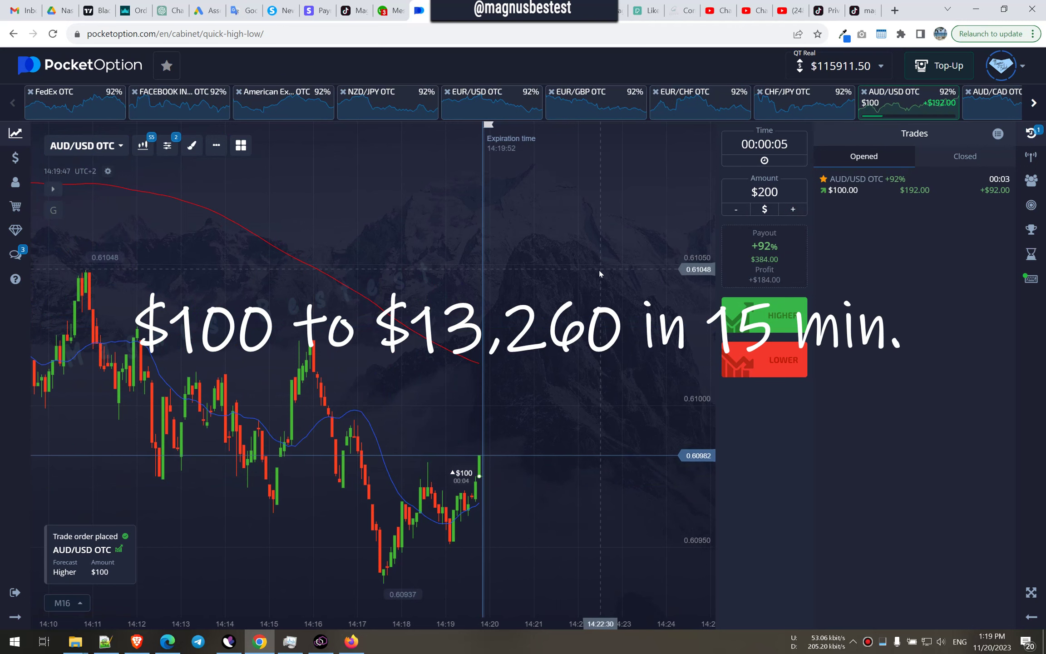
{"action": "left_click", "coordinate": [781, 323]}
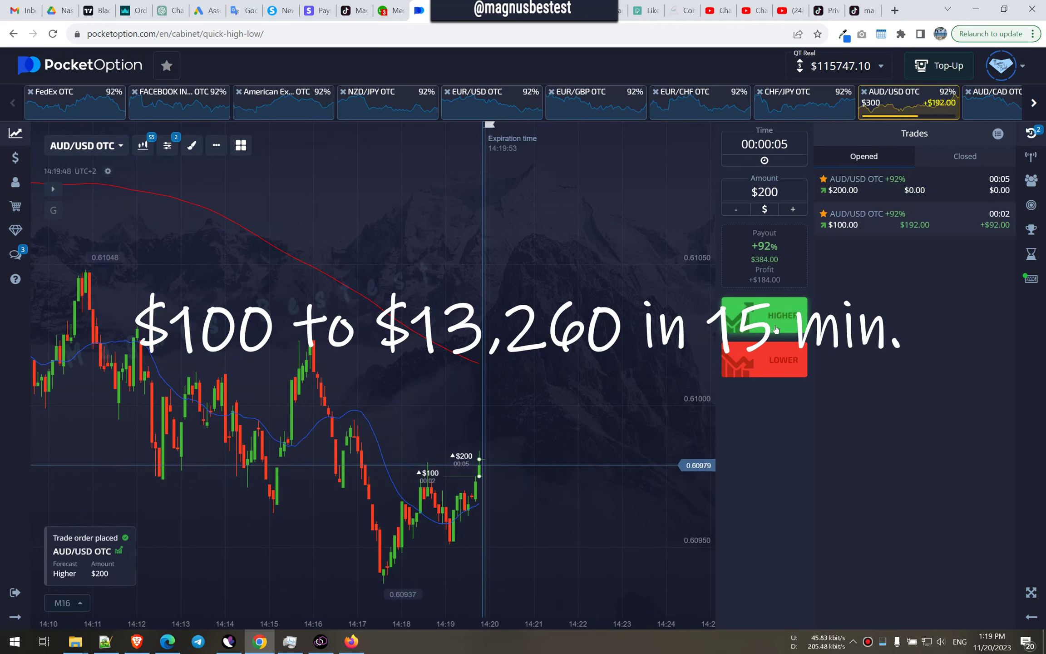
{"action": "left_click", "coordinate": [792, 210]}
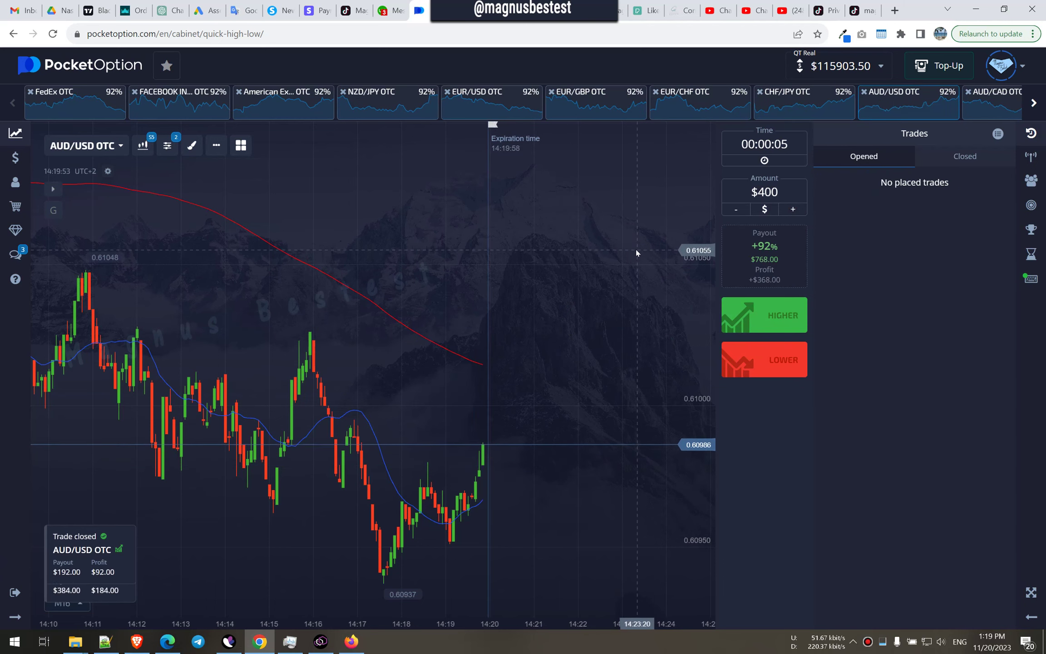
- Browse the Netflix, AUD/CAD, USD/JPY and AUD/CHF OTC charts
{"action": "left_click", "coordinate": [1001, 99]}
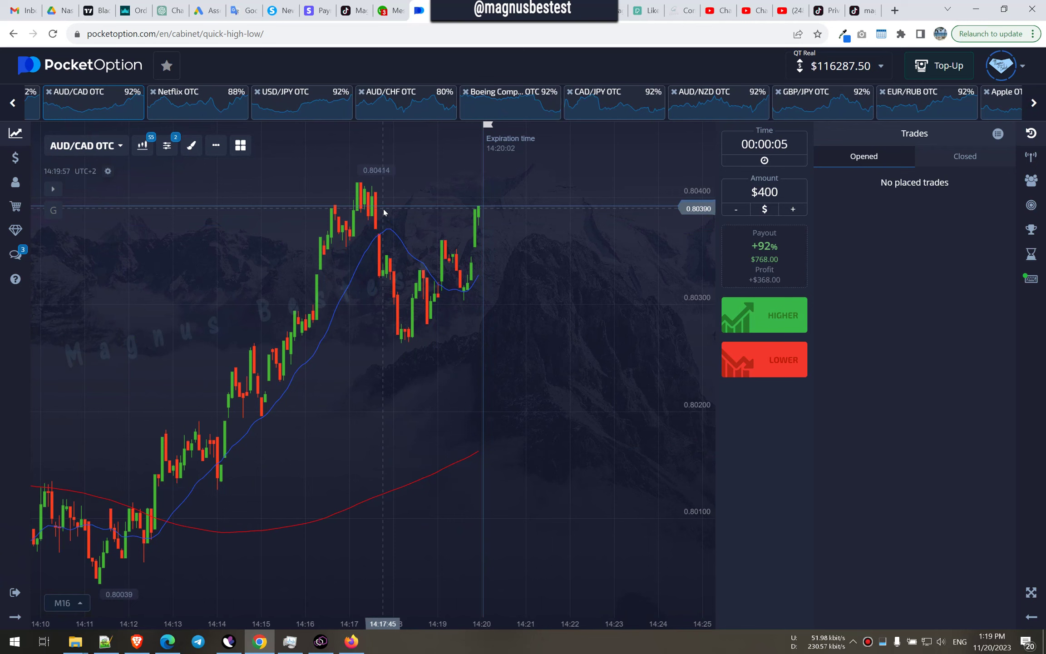
{"action": "left_click", "coordinate": [197, 98]}
{"action": "left_click", "coordinate": [94, 98]}
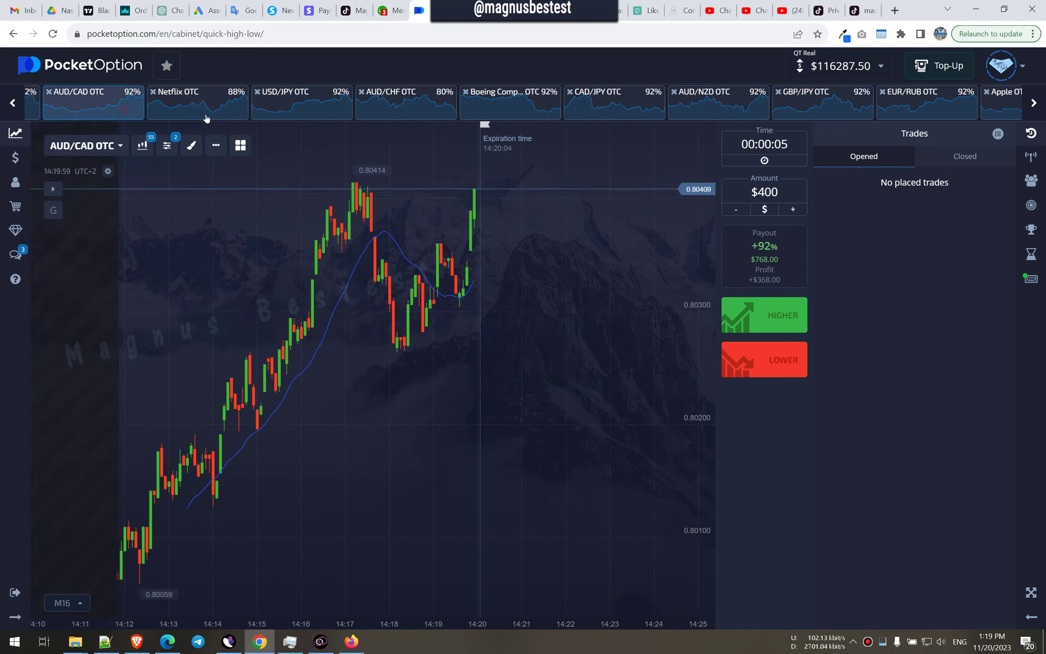
{"action": "left_click", "coordinate": [303, 102]}
{"action": "left_click", "coordinate": [406, 102]}
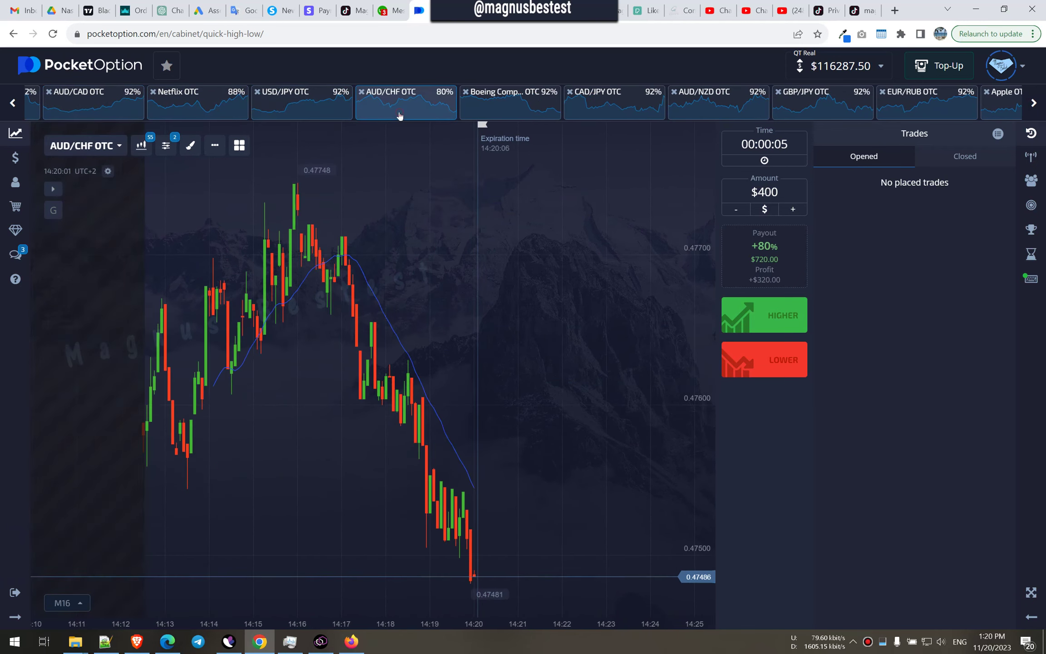
- Bet $400 higher on USD/JPY OTC and raise the stake to $800
{"action": "left_click", "coordinate": [302, 102]}
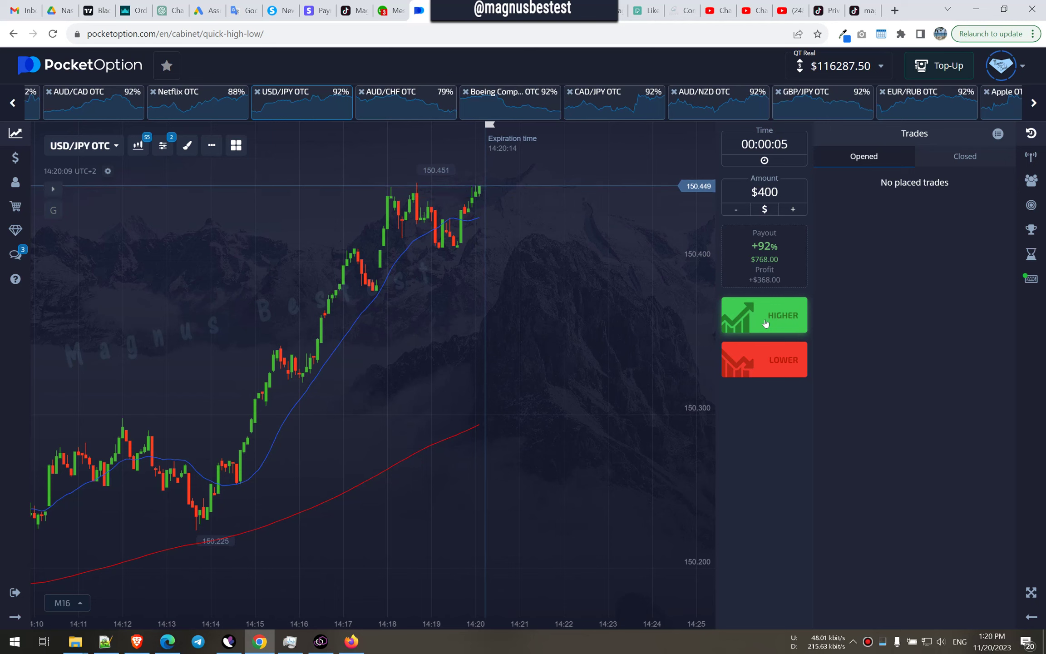
{"action": "left_click", "coordinate": [766, 324]}
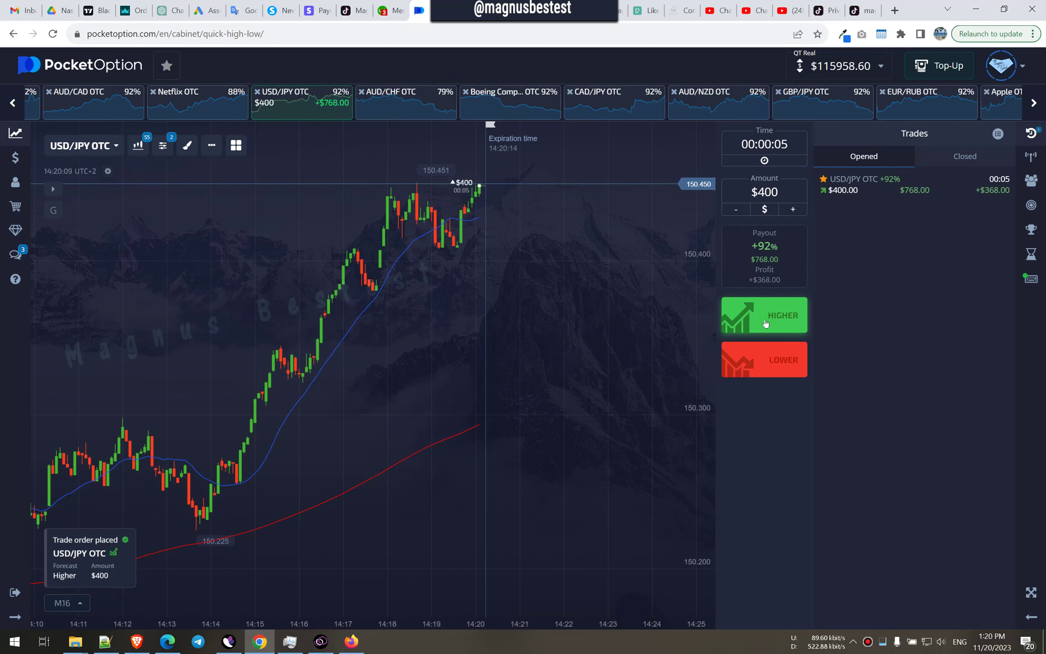
{"action": "left_click", "coordinate": [792, 212]}
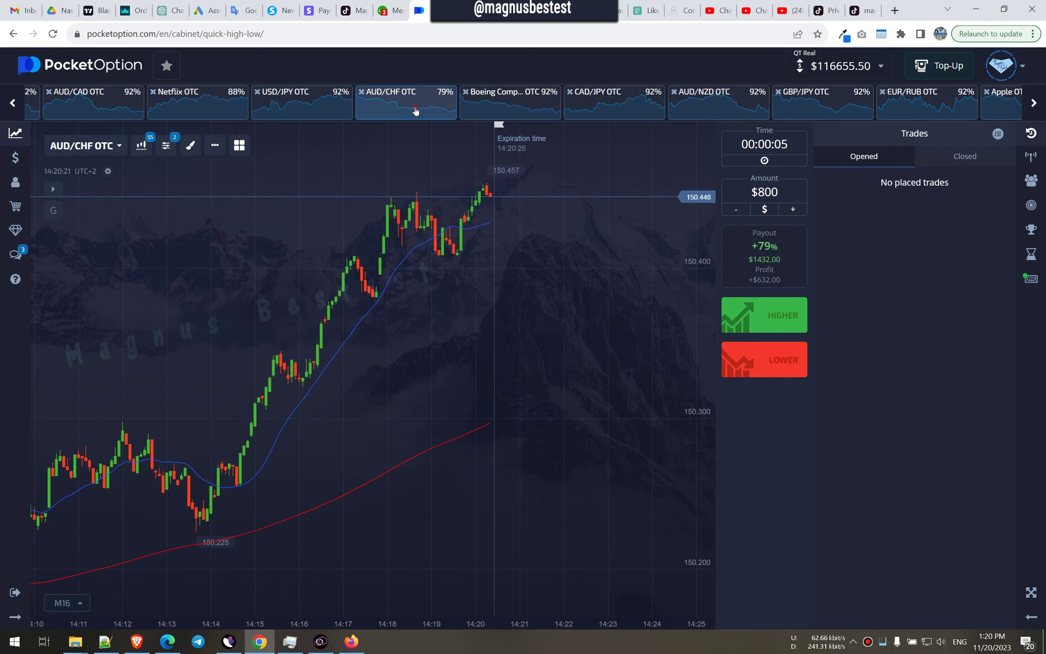
- View Boeing, CAD/JPY, AUD/NZD, GBP/JPY, EUR/RUB and Apple OTC charts
{"action": "left_click", "coordinate": [499, 103]}
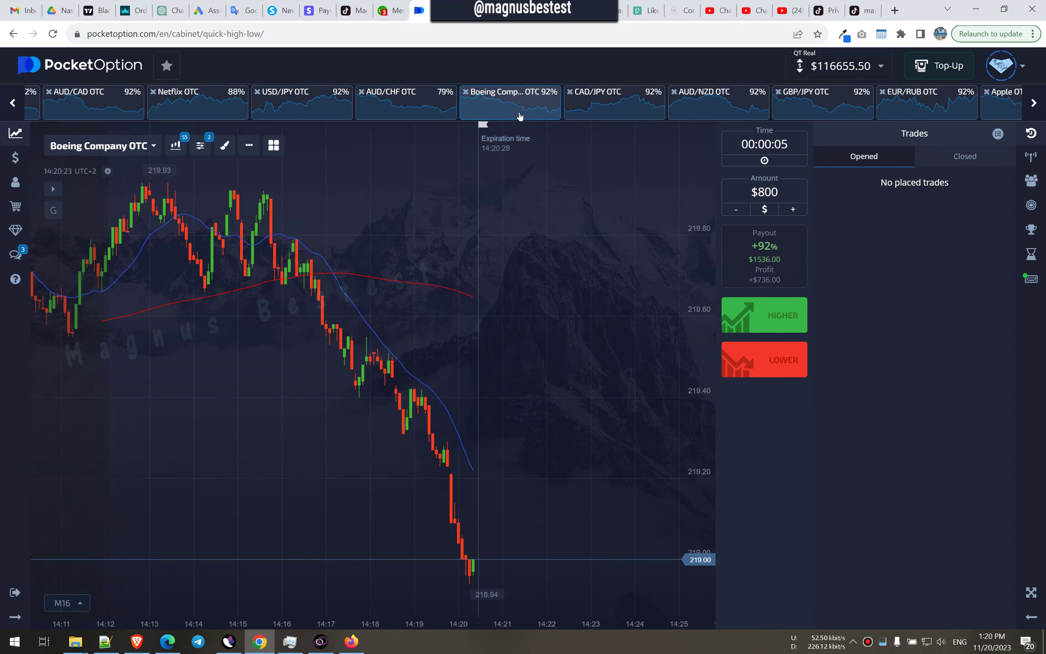
{"action": "left_click", "coordinate": [615, 103]}
{"action": "left_click", "coordinate": [719, 103]}
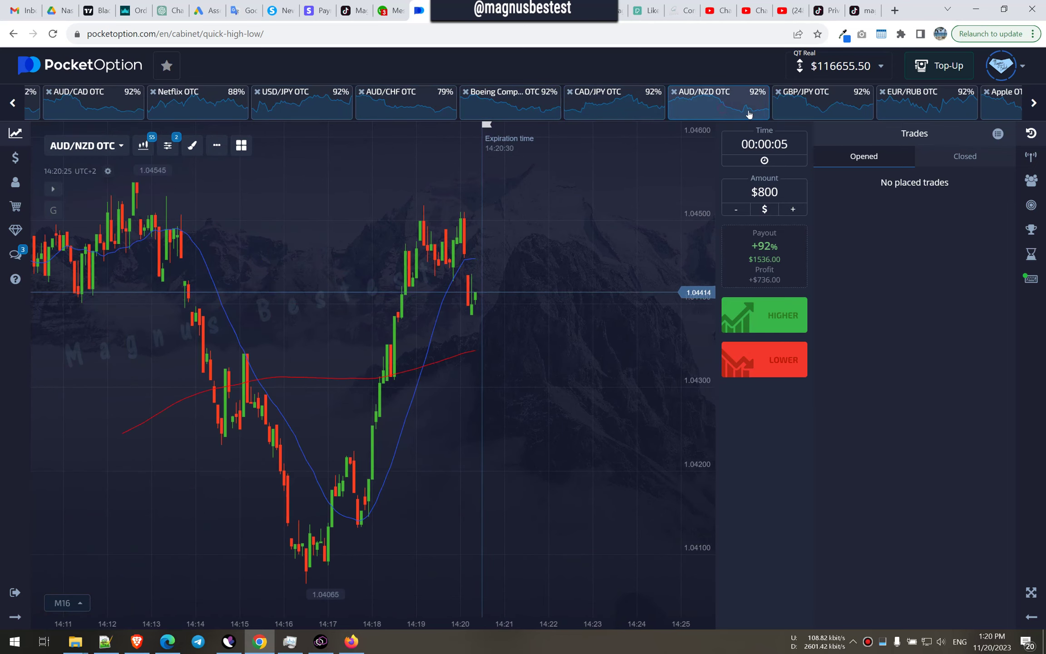
{"action": "left_click", "coordinate": [817, 102]}
{"action": "left_click", "coordinate": [720, 103]}
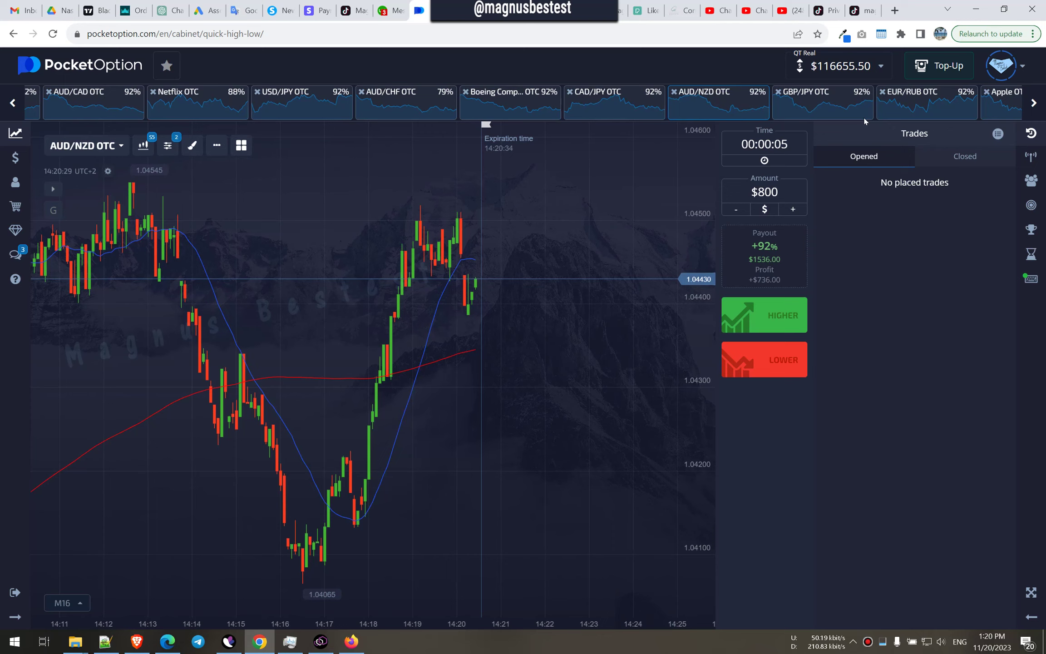
{"action": "left_click", "coordinate": [817, 102]}
{"action": "left_click", "coordinate": [912, 102]}
{"action": "left_click", "coordinate": [1006, 103]}
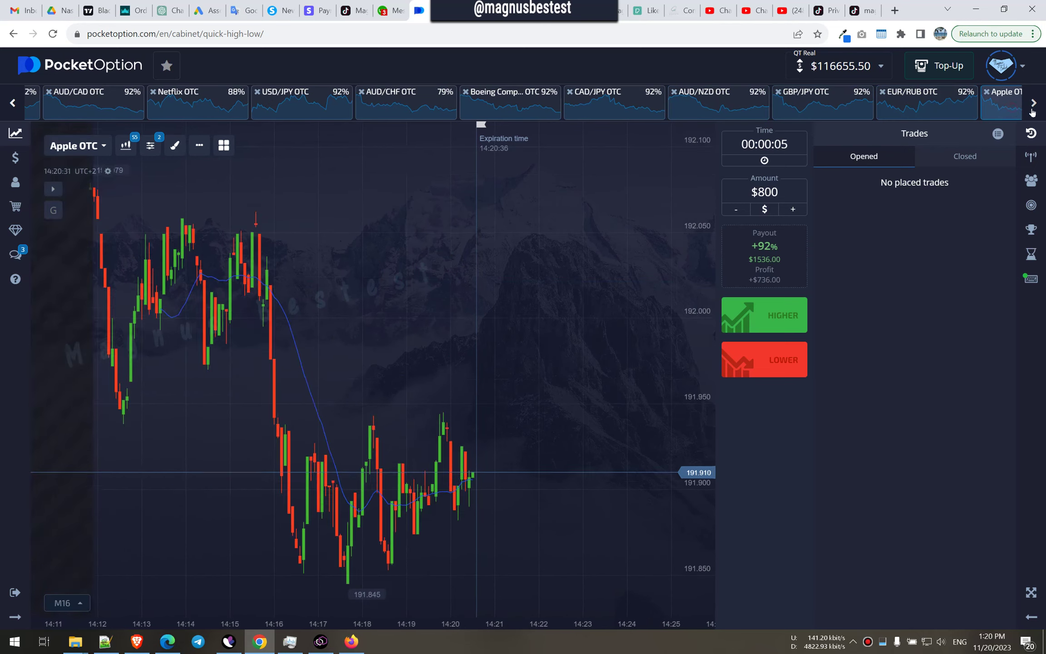
- Page the watchlist back and view FedEx through AUD/CAD OTC charts
{"action": "left_click", "coordinate": [12, 102]}
{"action": "left_click", "coordinate": [13, 102]}
{"action": "left_click", "coordinate": [74, 103]}
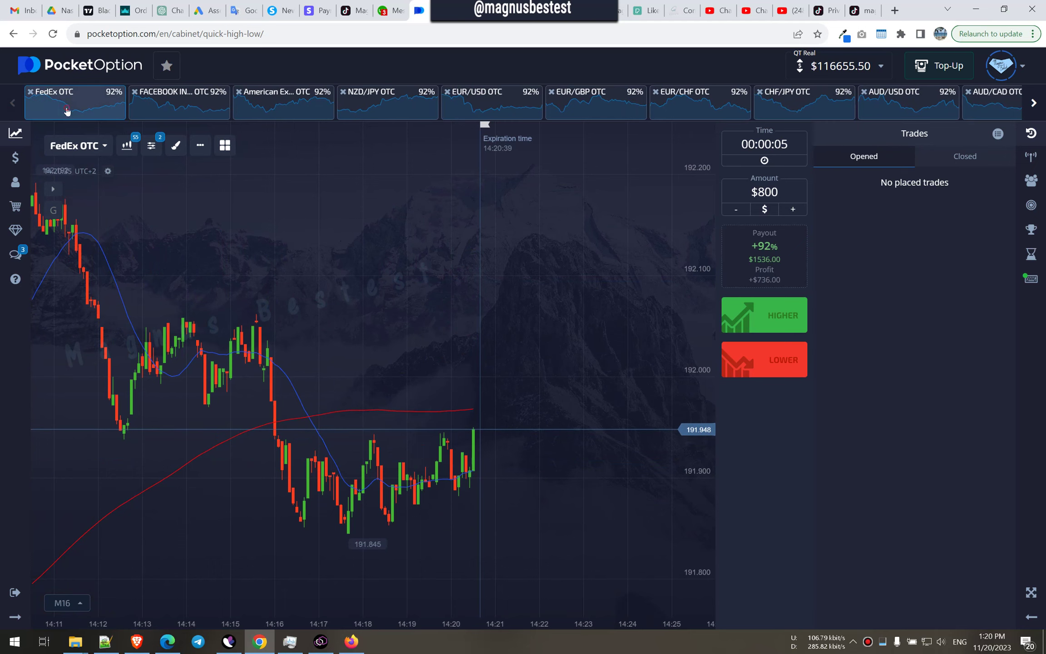
{"action": "left_click", "coordinate": [180, 102]}
{"action": "left_click", "coordinate": [271, 114]}
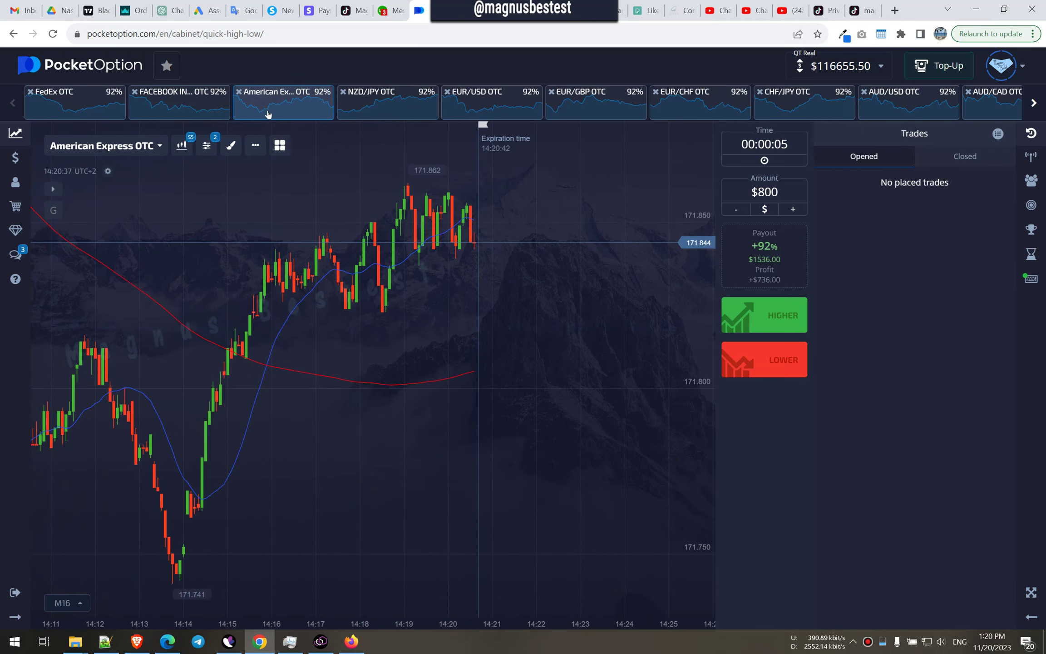
{"action": "left_click", "coordinate": [392, 114]}
{"action": "left_click", "coordinate": [491, 114]}
{"action": "left_click", "coordinate": [595, 113]}
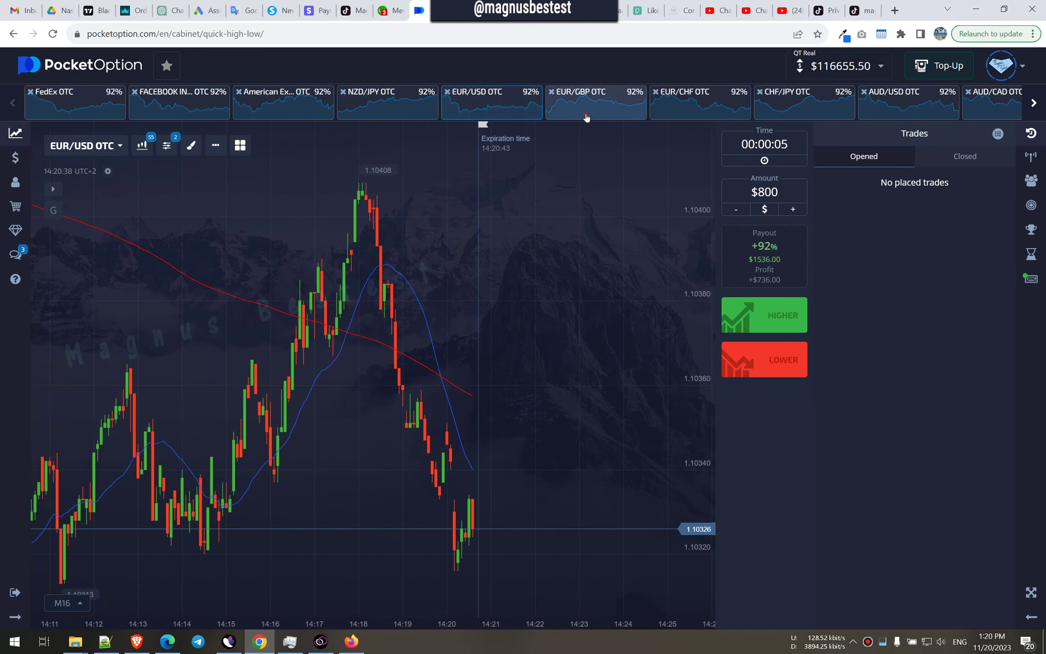
{"action": "left_click", "coordinate": [700, 107]}
{"action": "left_click", "coordinate": [804, 107]}
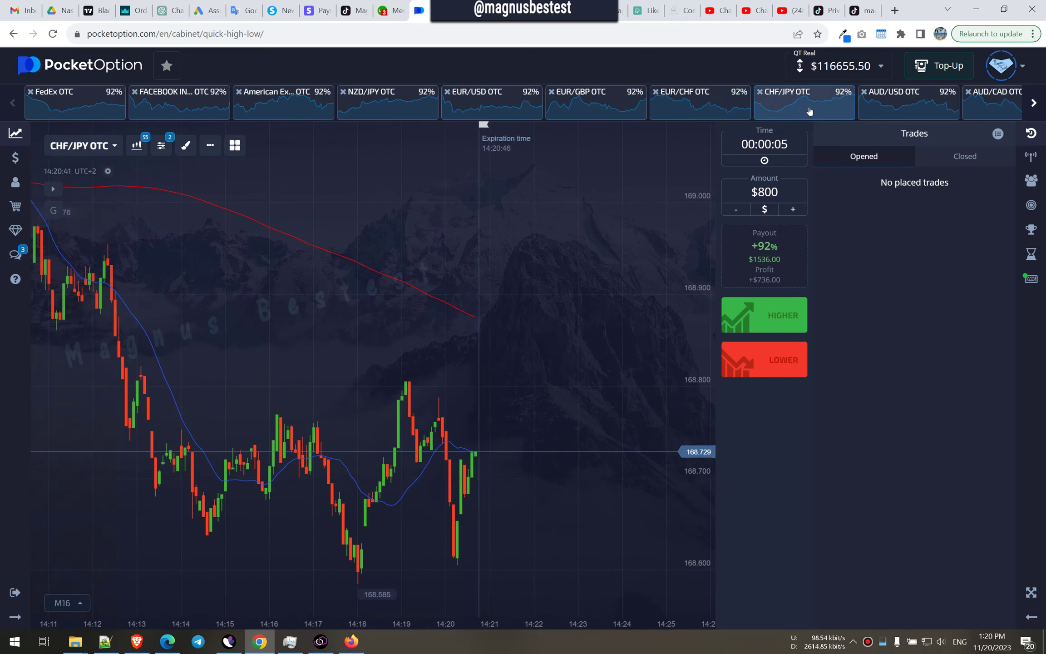
{"action": "left_click", "coordinate": [917, 112]}
{"action": "left_click", "coordinate": [986, 112]}
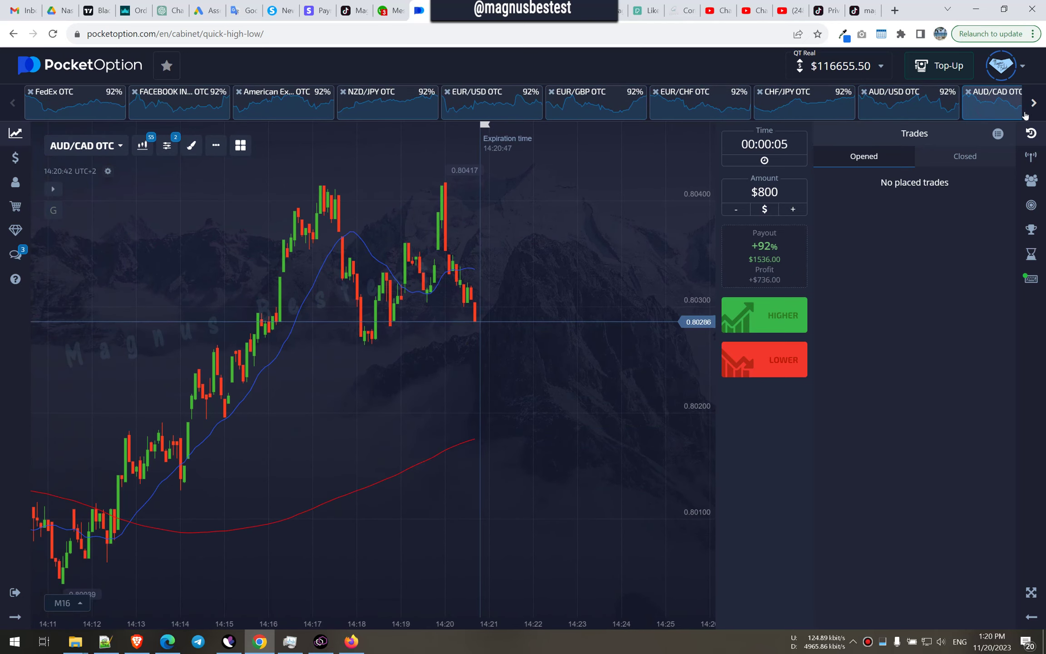
- Page forward and view Netflix, USD/JPY, AUD/CHF, Boeing through Apple OTC charts
{"action": "left_click", "coordinate": [1033, 102]}
{"action": "left_click", "coordinate": [1033, 102]}
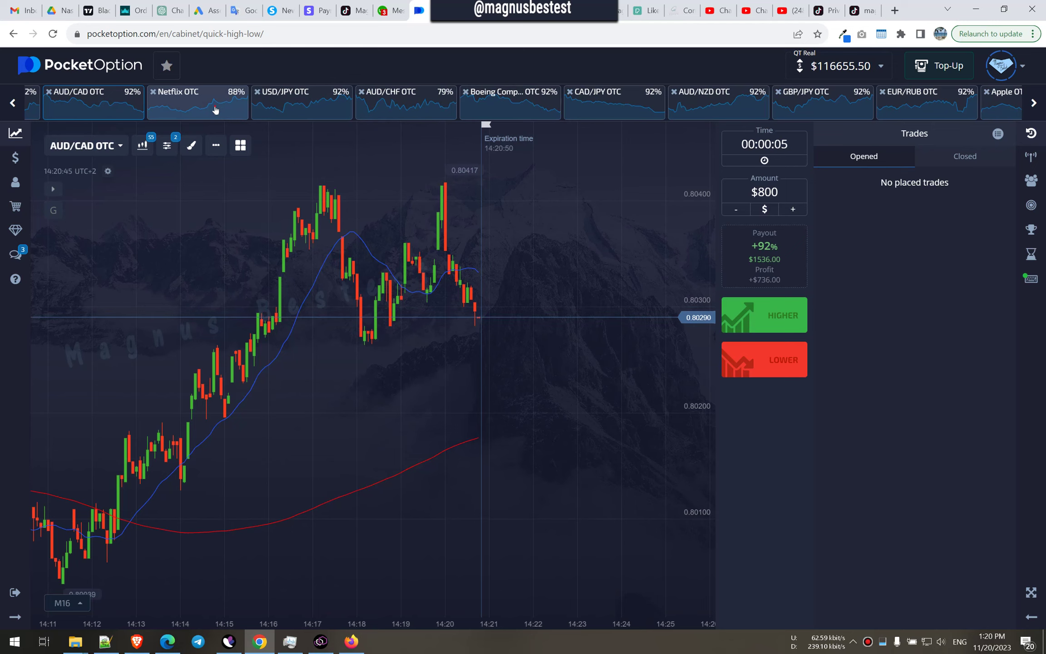
{"action": "left_click", "coordinate": [216, 109]}
{"action": "left_click", "coordinate": [287, 110]}
{"action": "left_click", "coordinate": [392, 111]}
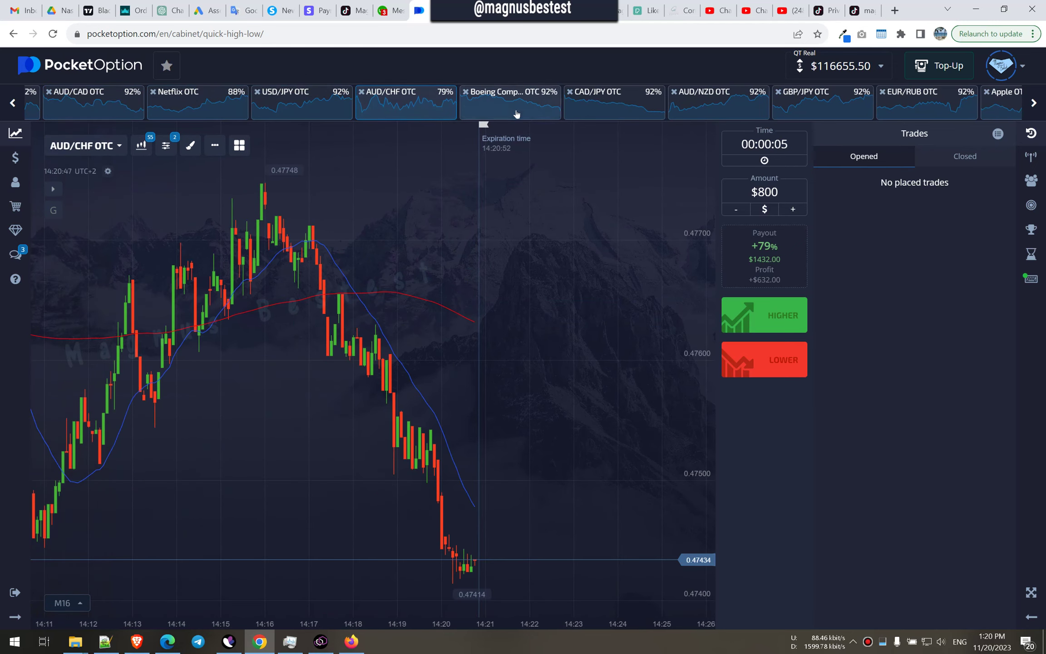
{"action": "left_click", "coordinate": [517, 114]}
{"action": "left_click", "coordinate": [601, 111]}
{"action": "left_click", "coordinate": [718, 111]}
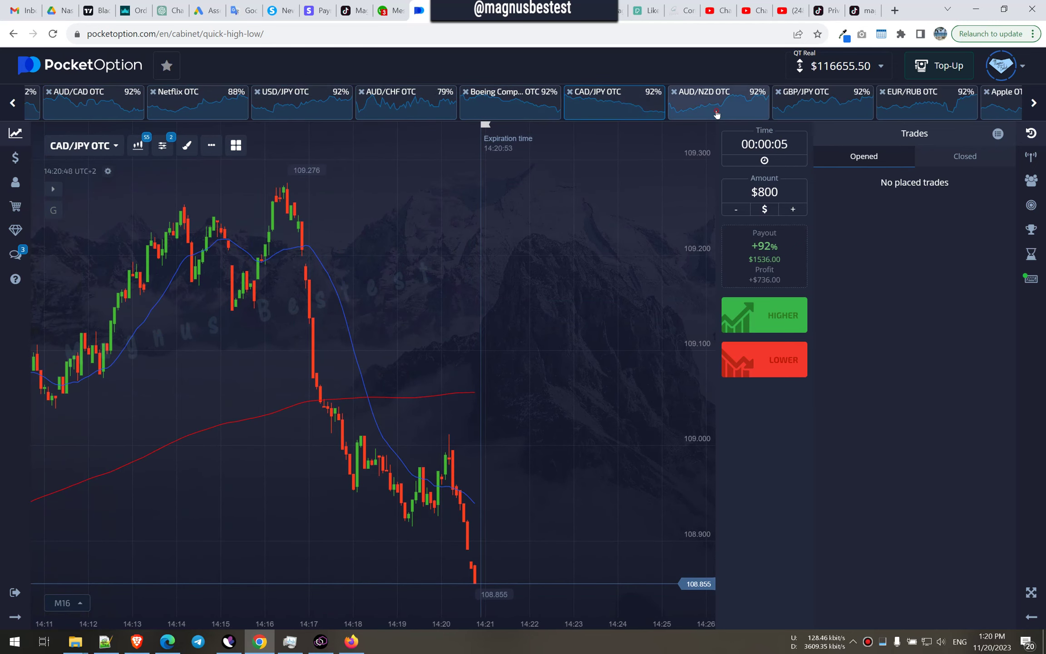
{"action": "left_click", "coordinate": [815, 114]}
{"action": "left_click", "coordinate": [923, 111]}
{"action": "left_click", "coordinate": [1010, 109]}
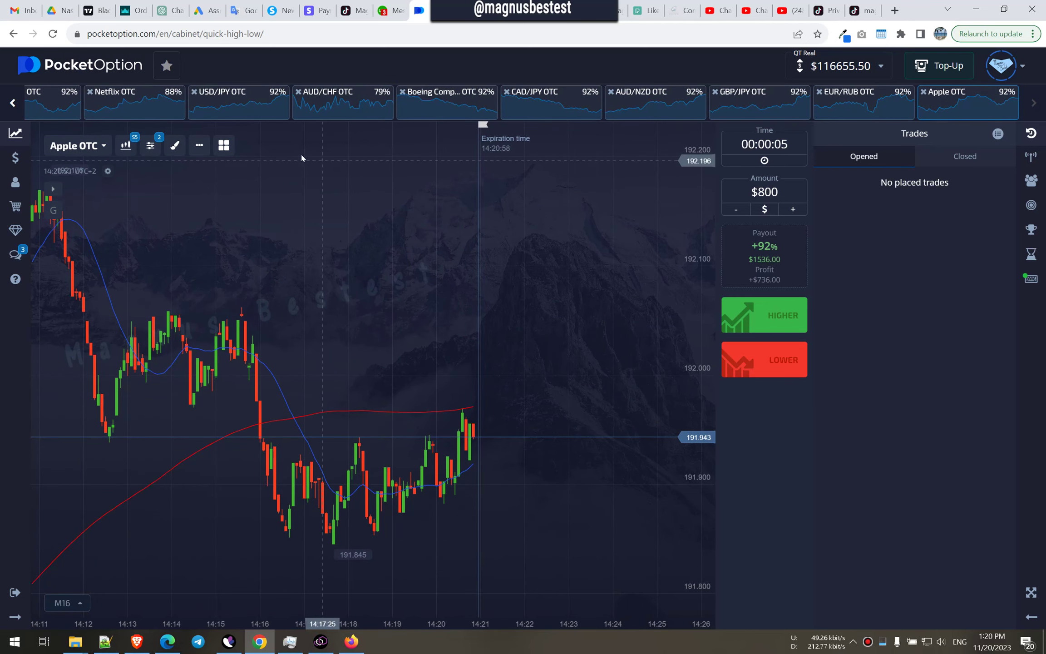
- Star McDonald's OTC and Citigroup Inc OTC in the asset list, then show Currencies
{"action": "left_click", "coordinate": [97, 151]}
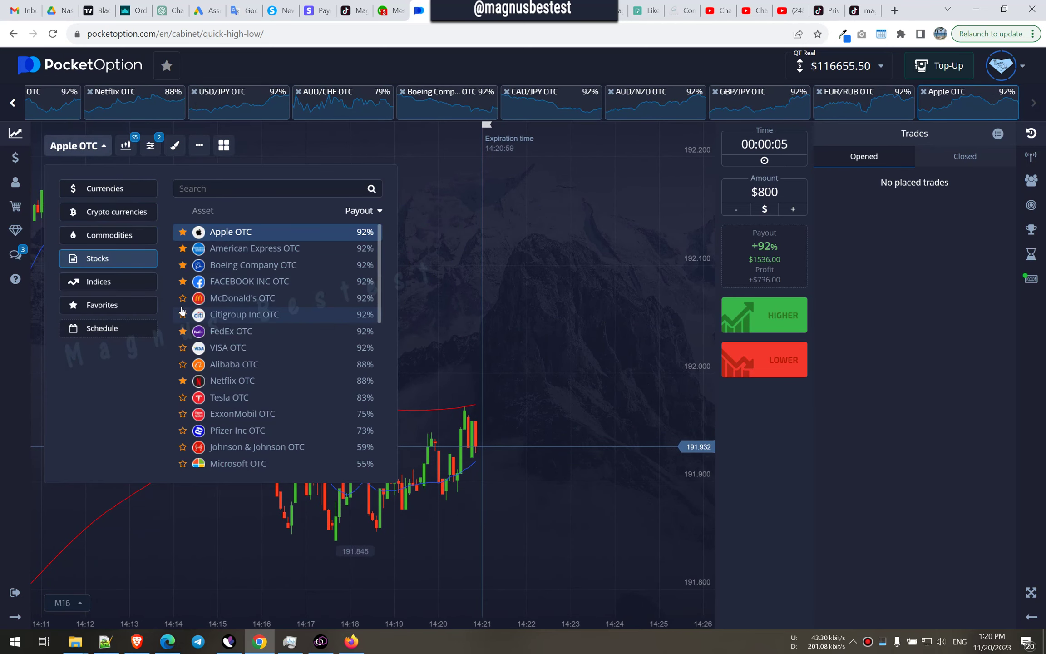
{"action": "left_click", "coordinate": [183, 297]}
{"action": "left_click", "coordinate": [184, 315]}
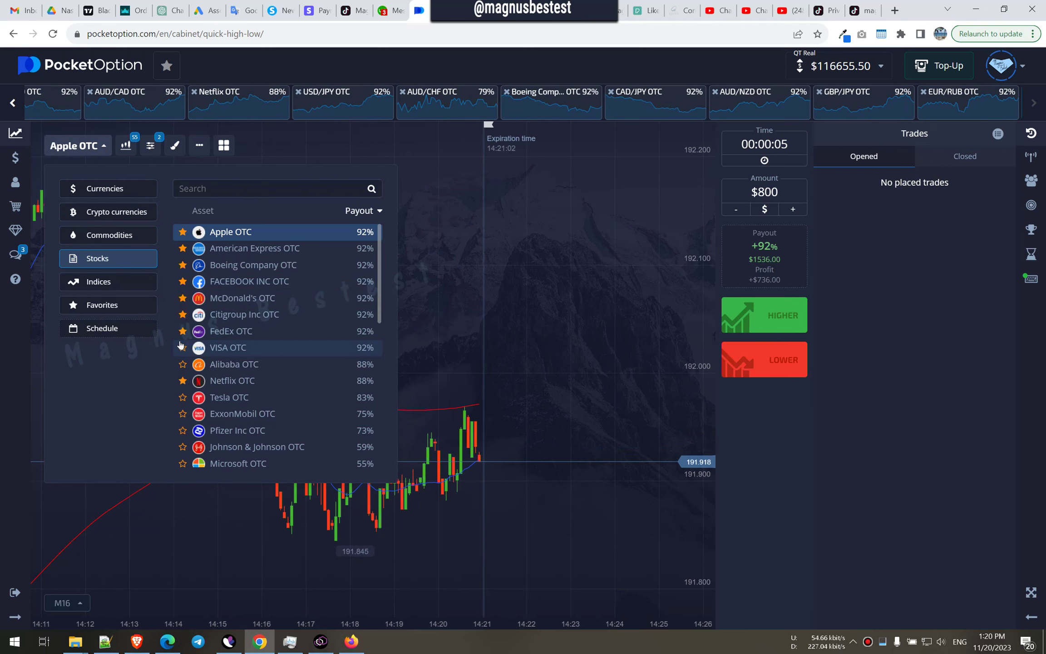
{"action": "left_click", "coordinate": [104, 189]}
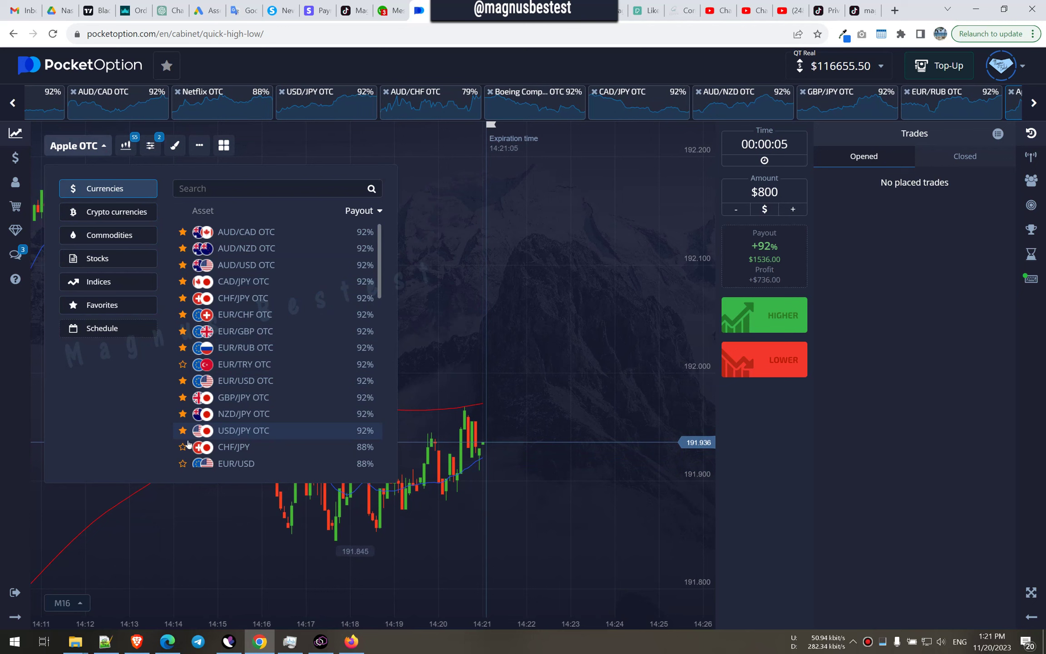
- Close the asset list and view Citigroup, McDonald's, Facebook, through CHF/JPY OTC charts
{"action": "left_click", "coordinate": [532, 375]}
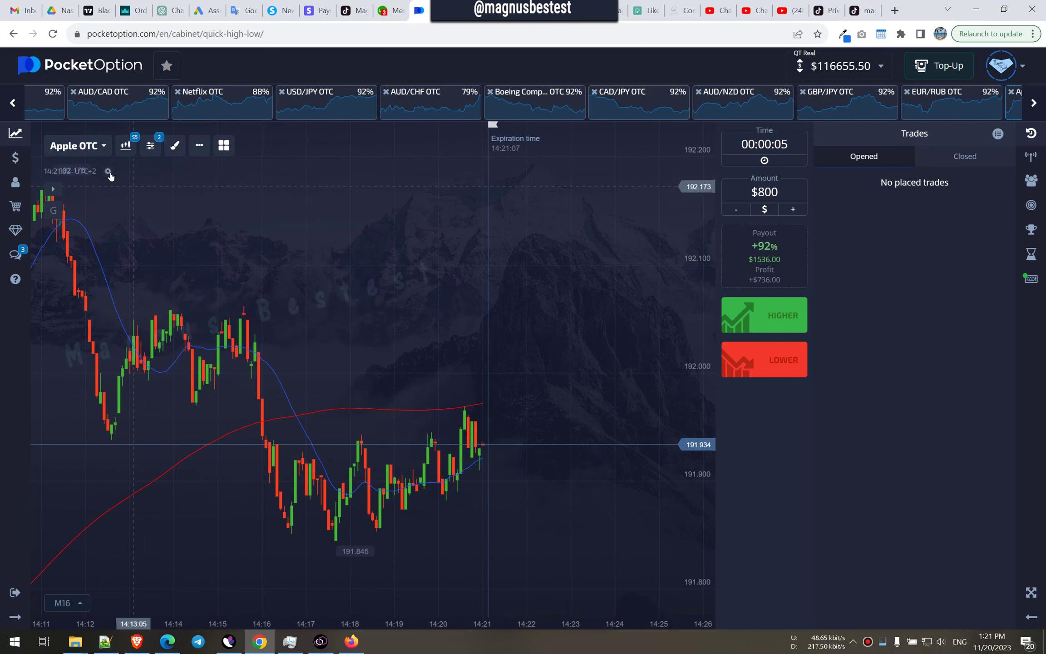
{"action": "scroll", "coordinate": [84, 103], "scroll_direction": "up", "scroll_amount": 8}
{"action": "left_click", "coordinate": [85, 110]}
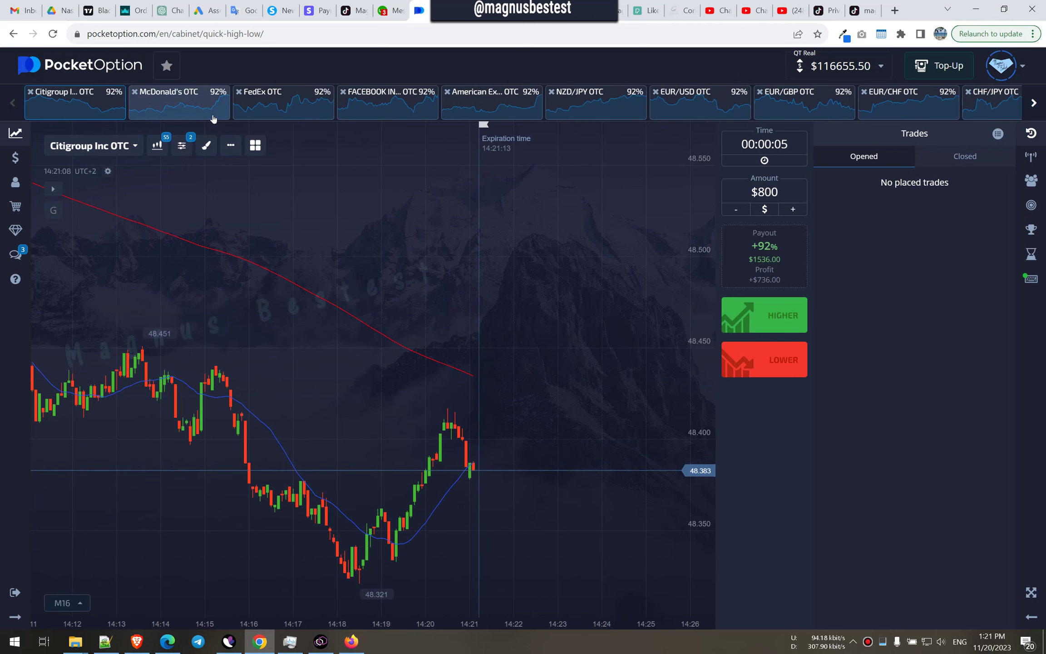
{"action": "left_click", "coordinate": [180, 98]}
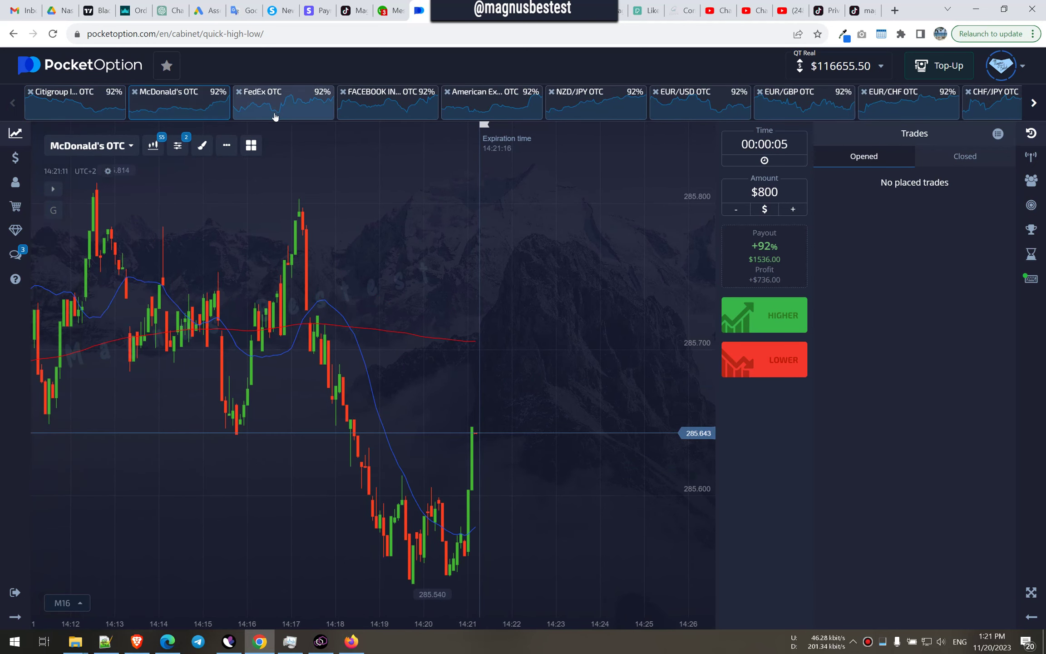
{"action": "left_click", "coordinate": [385, 103]}
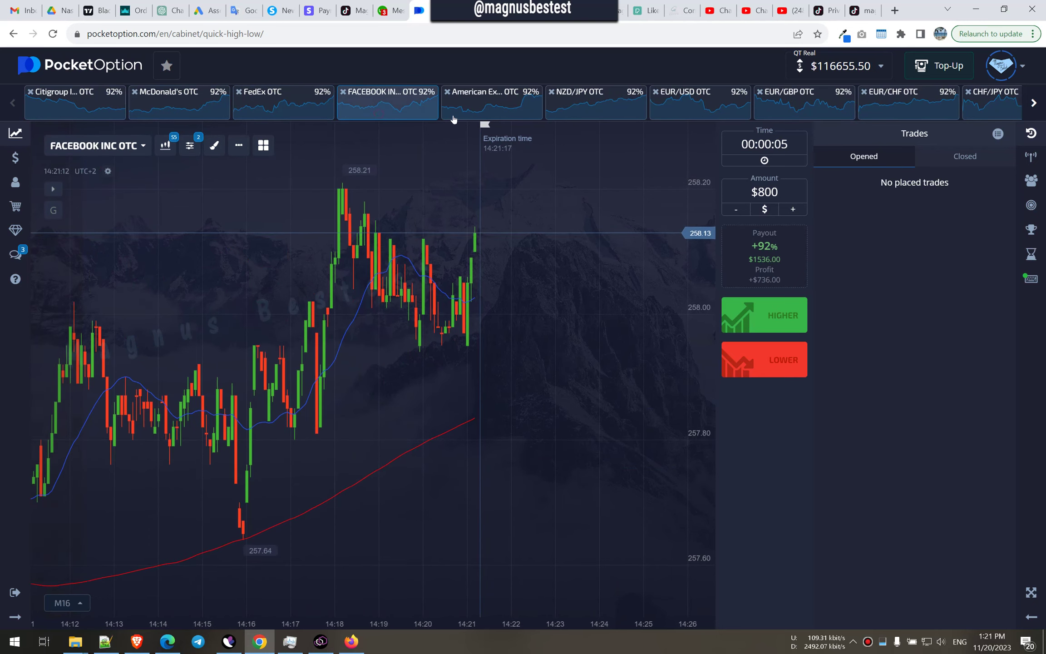
{"action": "left_click", "coordinate": [490, 102]}
{"action": "left_click", "coordinate": [588, 97]}
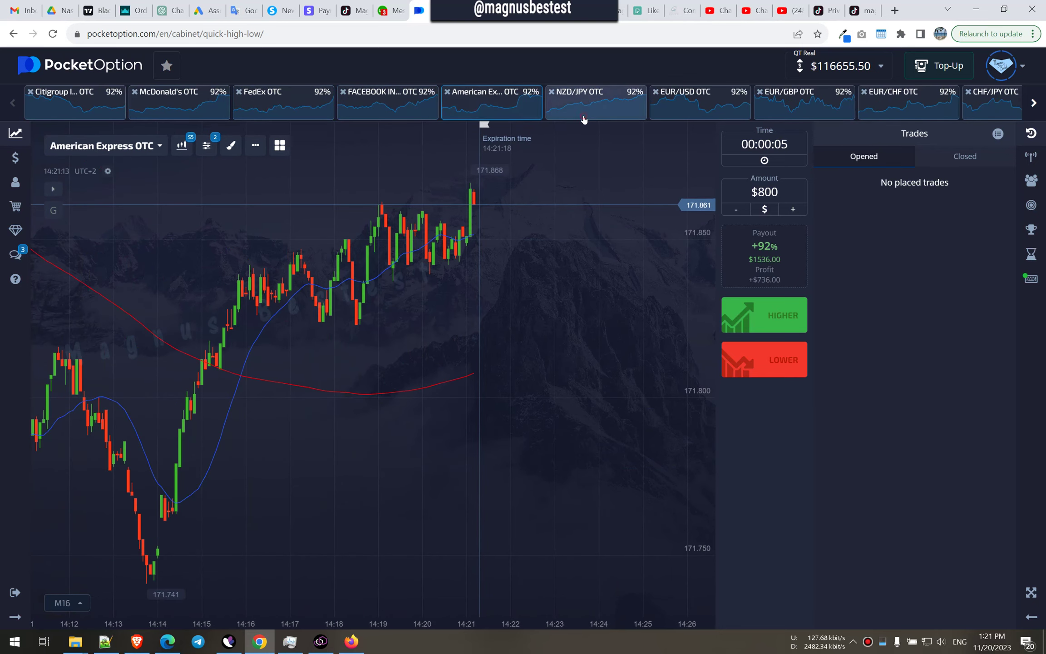
{"action": "left_click", "coordinate": [709, 107]}
{"action": "left_click", "coordinate": [907, 103]}
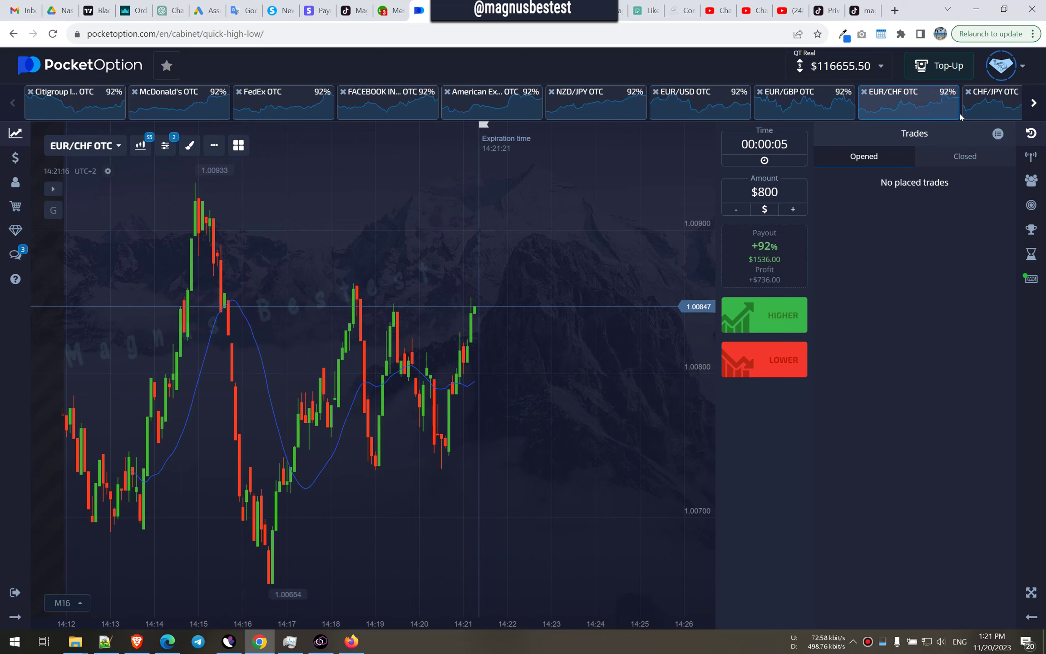
{"action": "left_click", "coordinate": [992, 103]}
- Page forward to view AUD/USD, AUD/CAD, Netflix, USD/JPY and AUD/CHF OTC charts
{"action": "left_click", "coordinate": [1034, 102]}
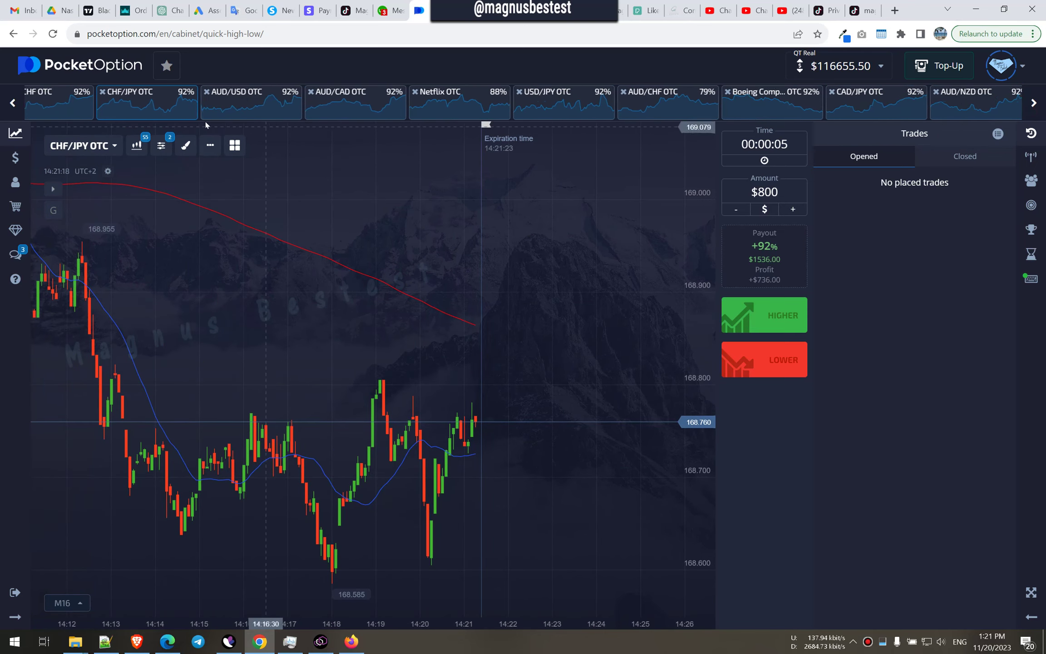
{"action": "left_click", "coordinate": [196, 103]}
{"action": "left_click", "coordinate": [294, 103]}
{"action": "left_click", "coordinate": [405, 102]}
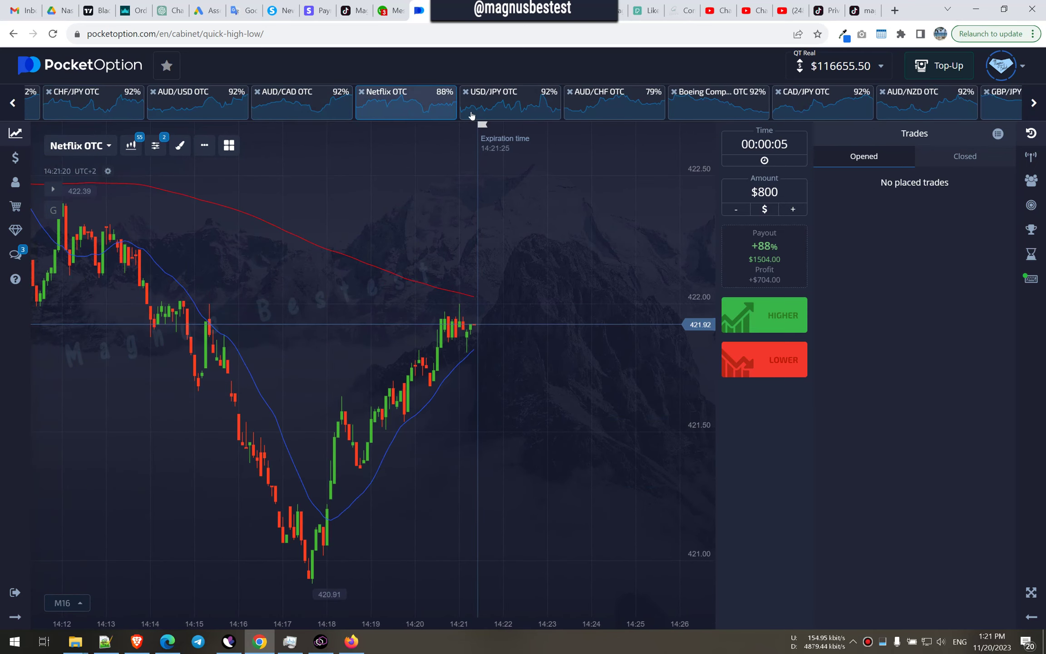
{"action": "left_click", "coordinate": [511, 102]}
{"action": "left_click", "coordinate": [609, 103]}
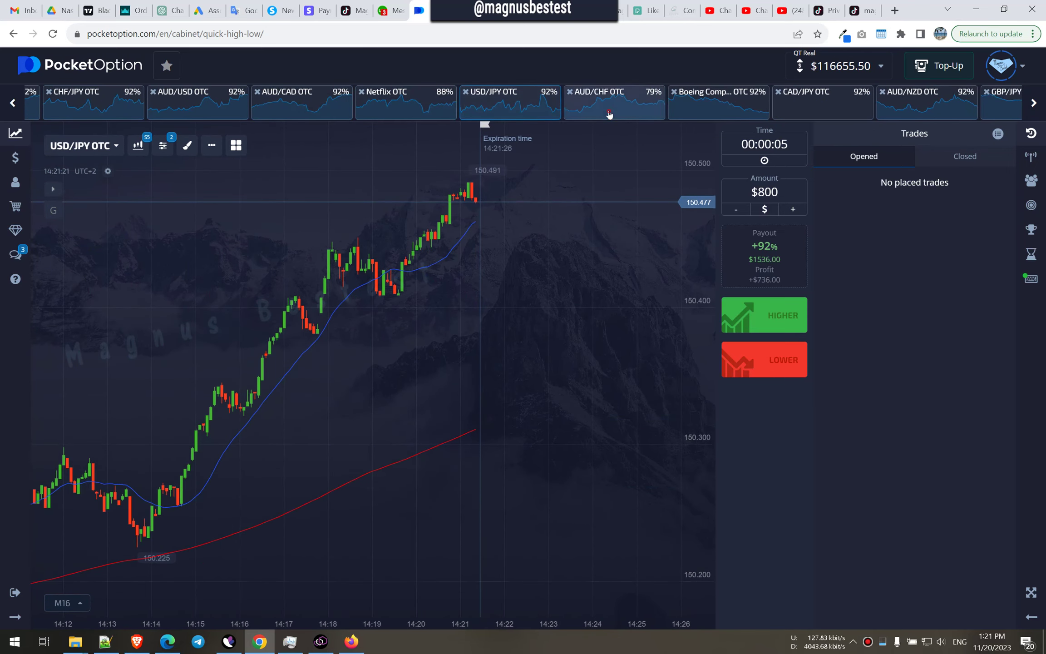
- View Boeing, CAD/JPY, AUD/NZD, GBP/JPY, EUR/RUB and Apple OTC charts
{"action": "left_click", "coordinate": [704, 106]}
{"action": "left_click", "coordinate": [823, 106]}
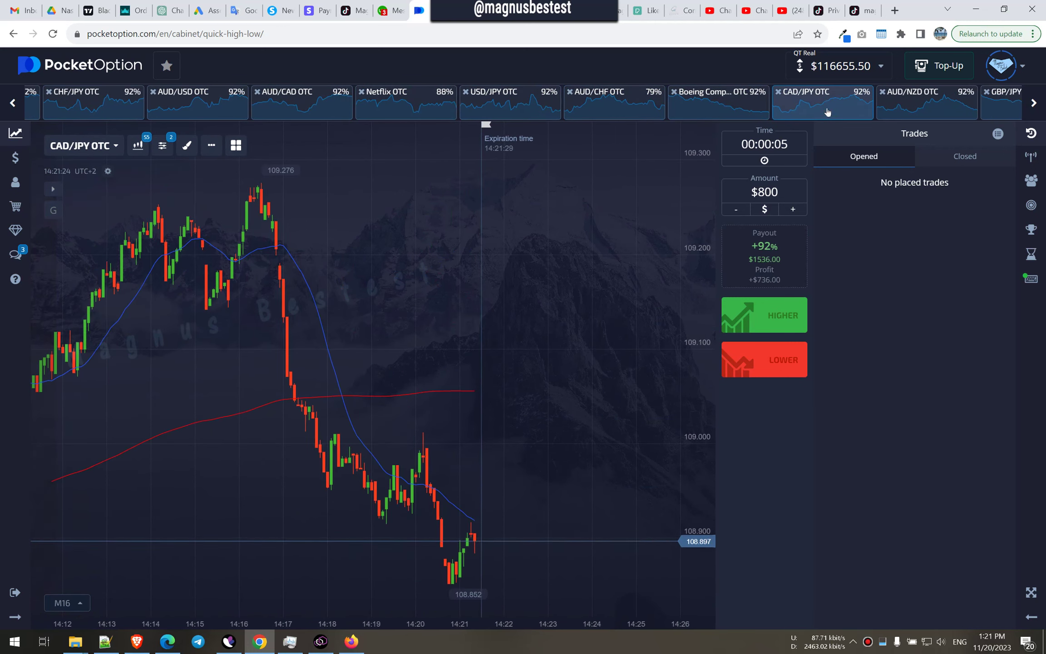
{"action": "left_click", "coordinate": [926, 103]}
{"action": "left_click", "coordinate": [1002, 102]}
{"action": "left_click", "coordinate": [1034, 102]}
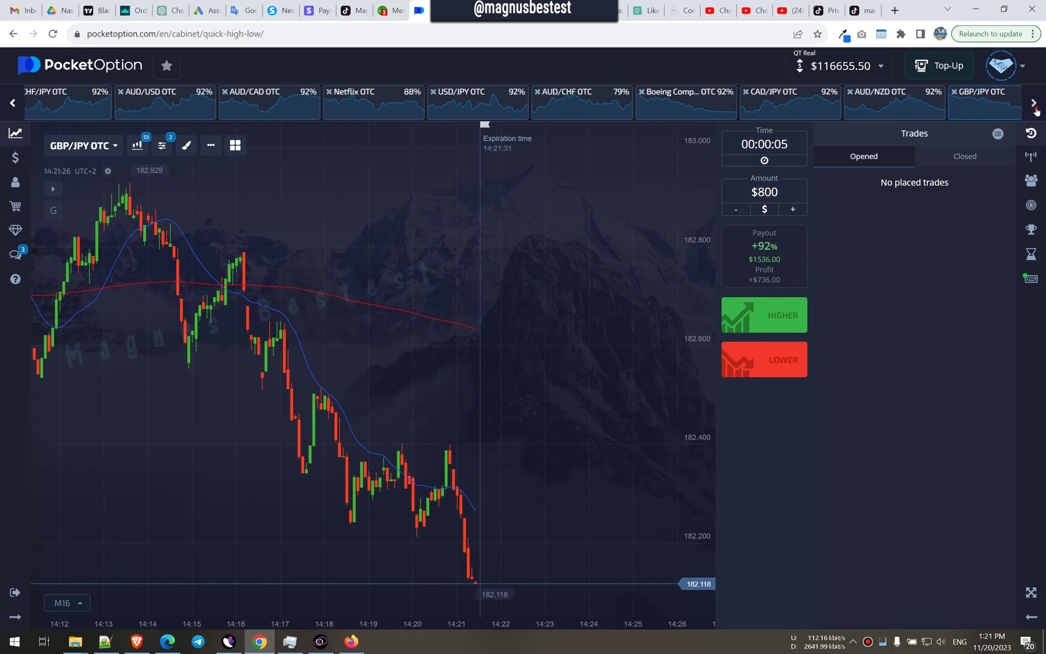
{"action": "left_click", "coordinate": [865, 102]}
{"action": "left_click", "coordinate": [940, 102]}
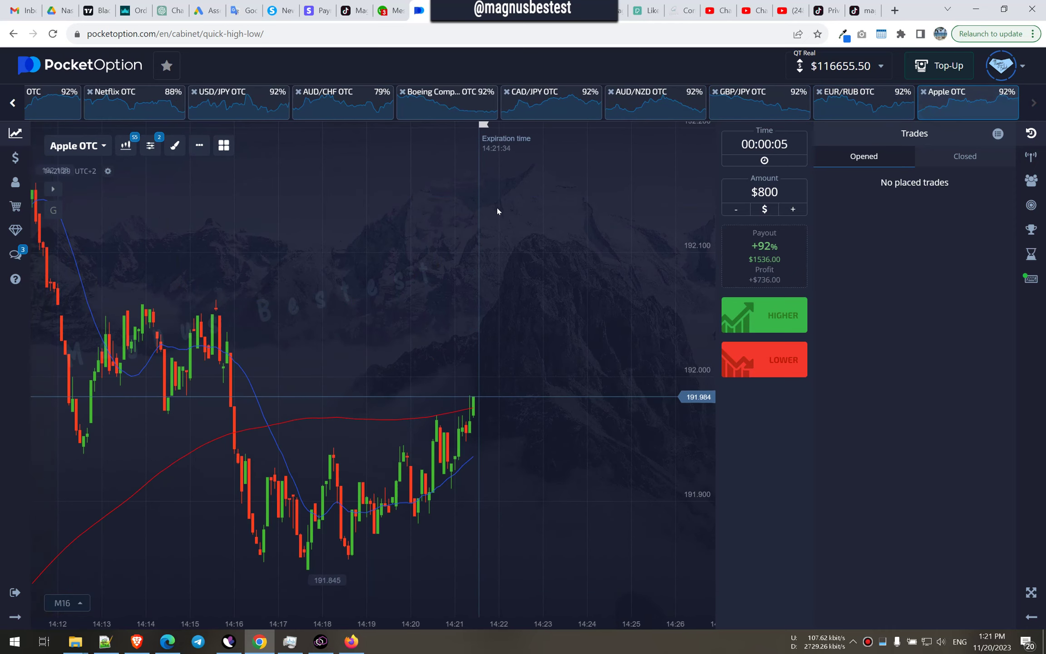
- Page back to view Citigroup, McDonald's, FedEx, Facebook and American Express OTC
{"action": "left_click", "coordinate": [13, 103]}
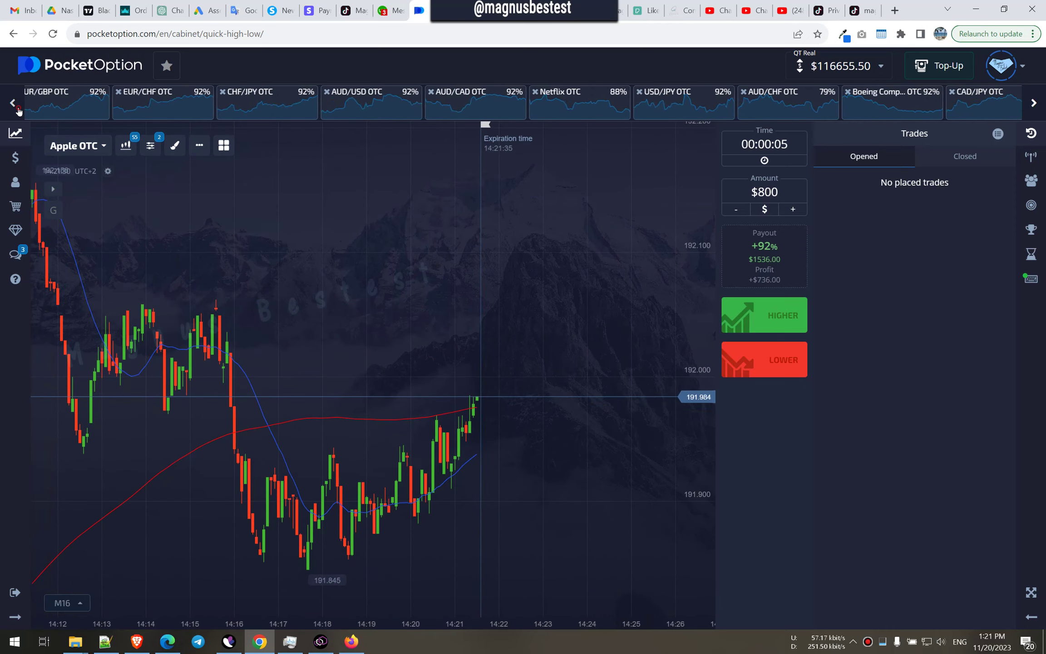
{"action": "left_click", "coordinate": [12, 102]}
{"action": "left_click", "coordinate": [62, 102]}
{"action": "left_click", "coordinate": [176, 103]}
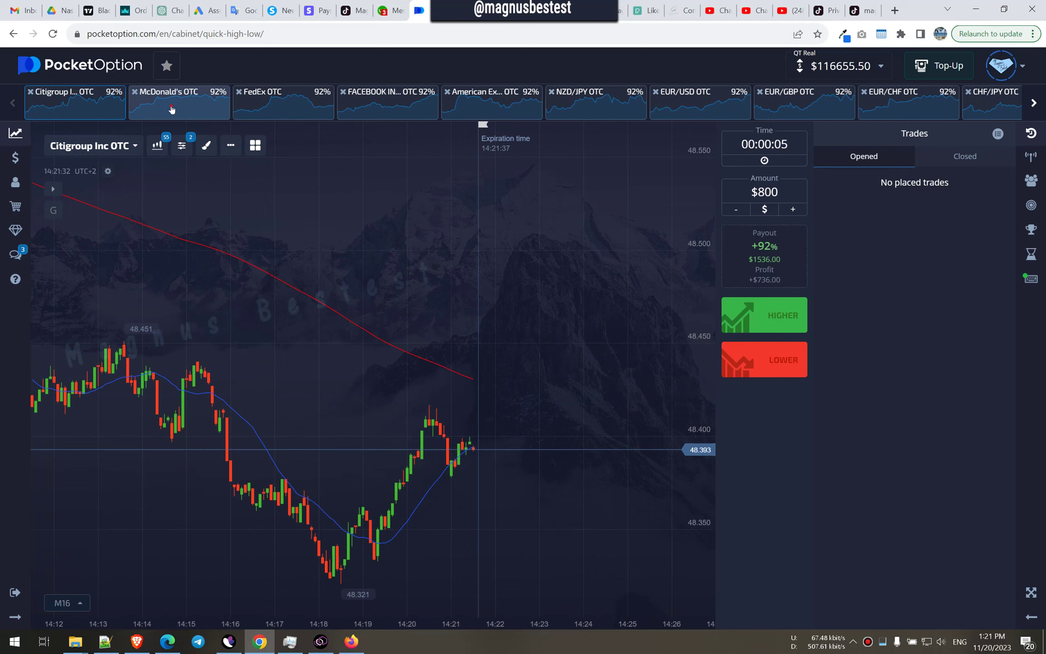
{"action": "left_click", "coordinate": [289, 107]}
{"action": "left_click", "coordinate": [389, 102]}
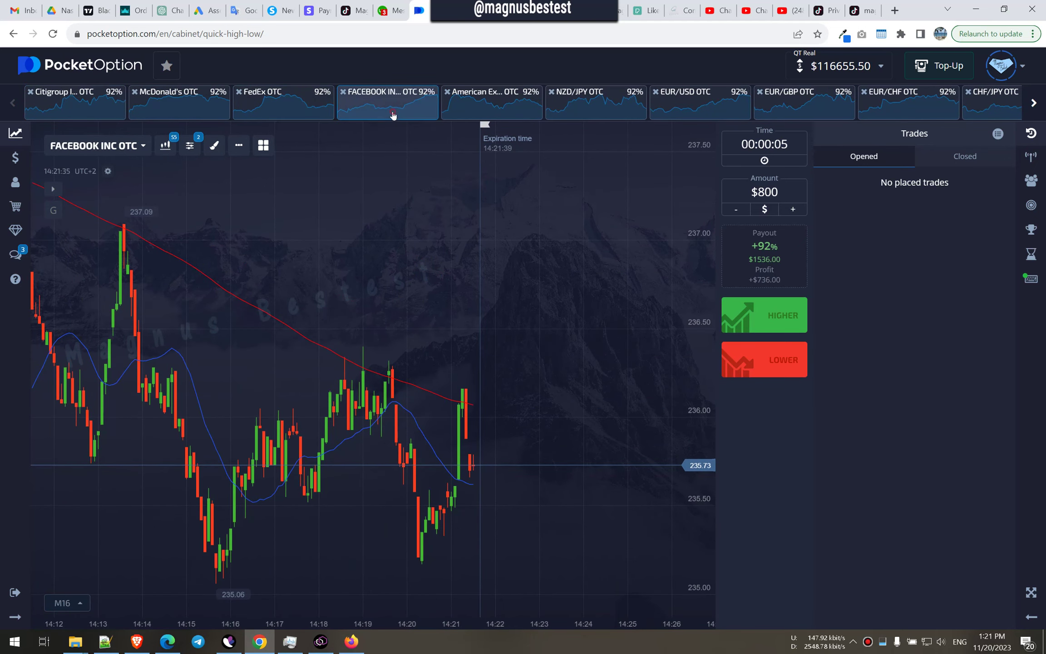
{"action": "left_click", "coordinate": [491, 102]}
- Compare NZD/JPY, EUR/USD, EUR/GBP, EUR/CHF and CHF/JPY OTC charts
{"action": "left_click", "coordinate": [596, 103]}
{"action": "left_click", "coordinate": [700, 107]}
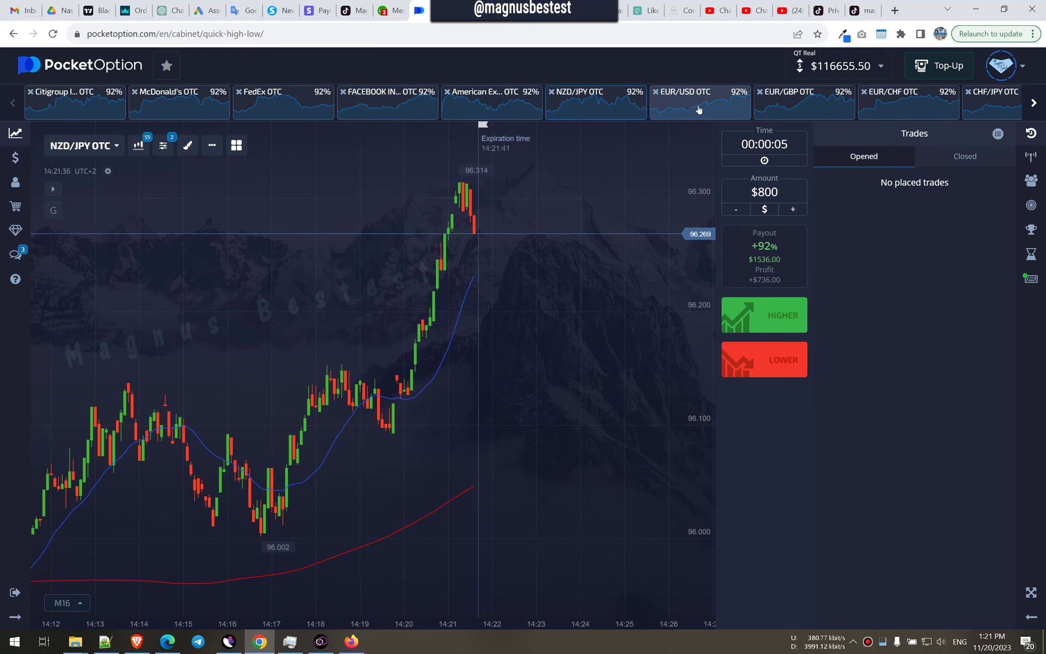
{"action": "left_click", "coordinate": [805, 102]}
{"action": "left_click", "coordinate": [699, 102]}
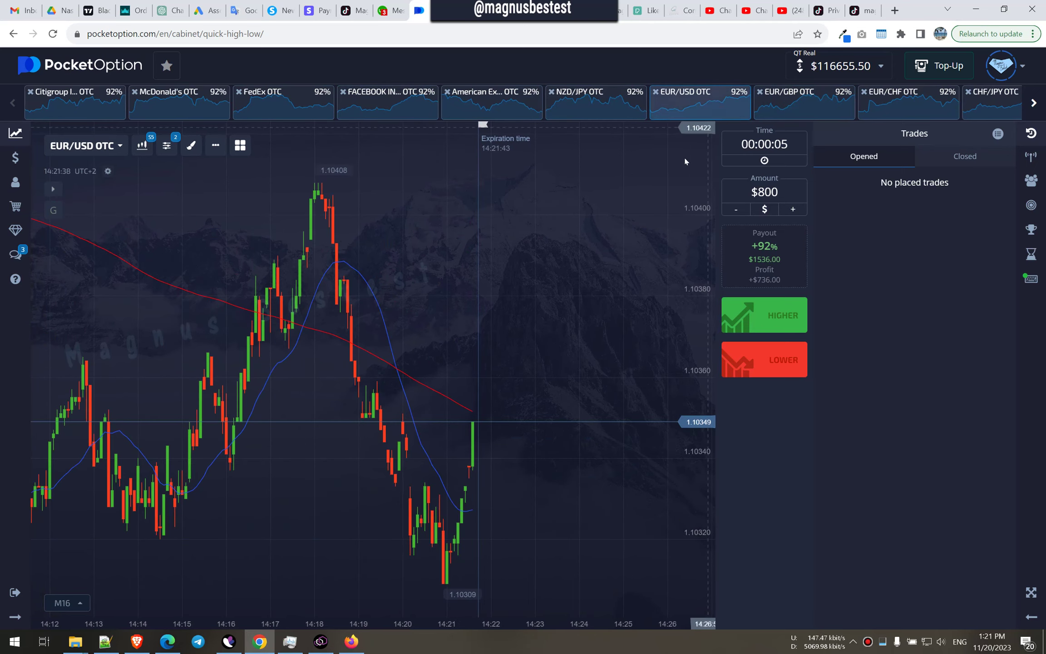
{"action": "left_click", "coordinate": [806, 102]}
{"action": "left_click", "coordinate": [909, 102]}
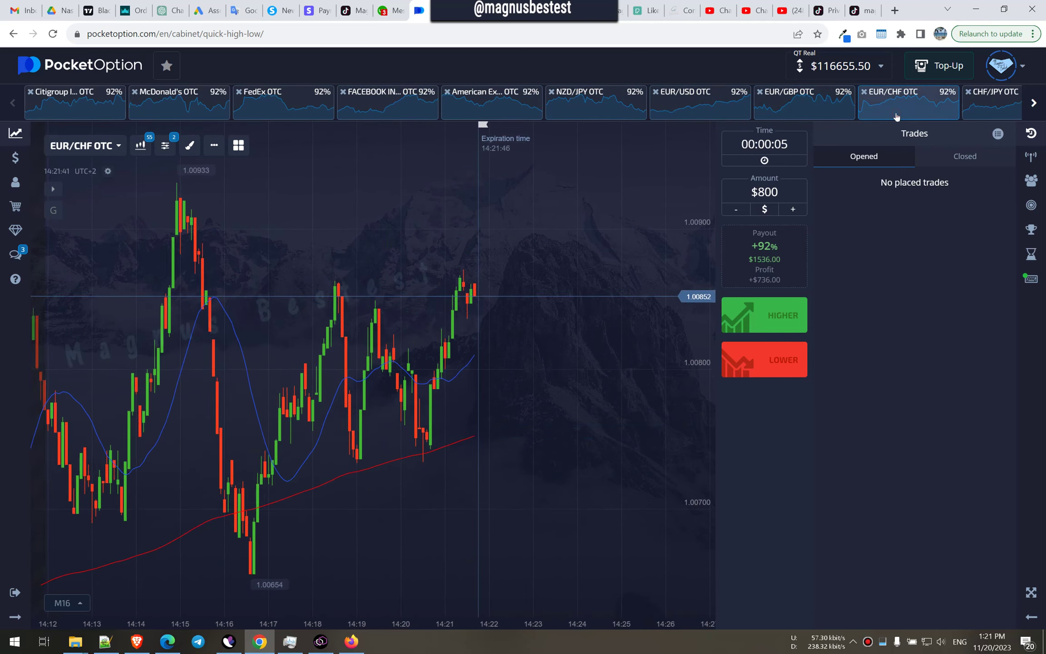
{"action": "left_click", "coordinate": [991, 99]}
{"action": "scroll", "coordinate": [327, 102], "scroll_direction": "down", "scroll_amount": 5}
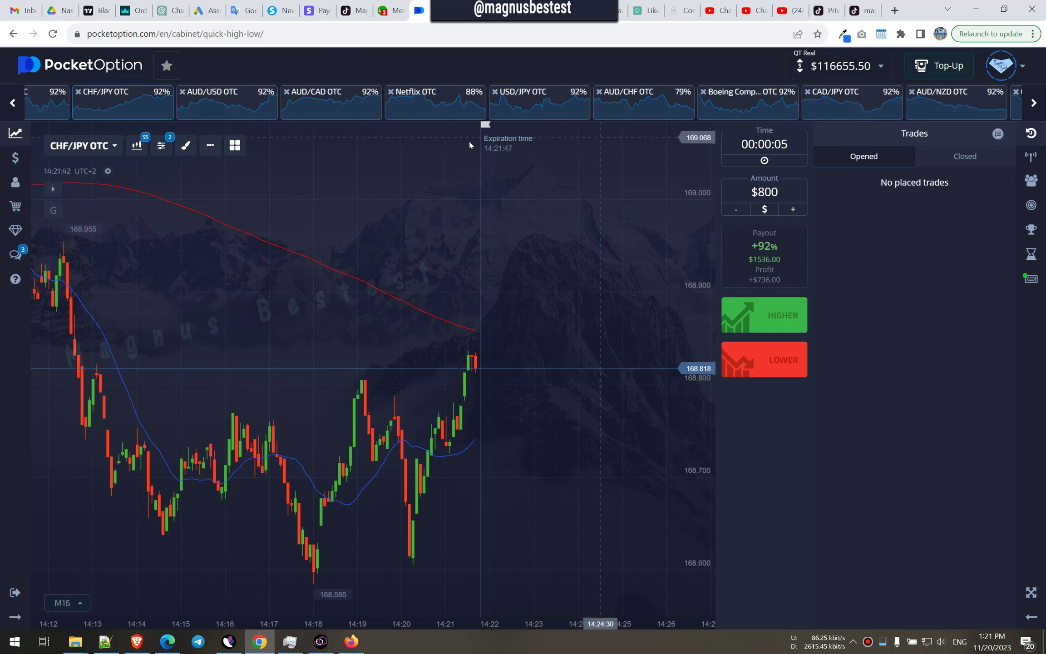
- View AUD/USD, AUD/CAD, Netflix, USD/JPY, AUD/CHF and Boeing OTC charts
{"action": "left_click", "coordinate": [198, 102]}
{"action": "left_click", "coordinate": [302, 102]}
{"action": "left_click", "coordinate": [407, 102]}
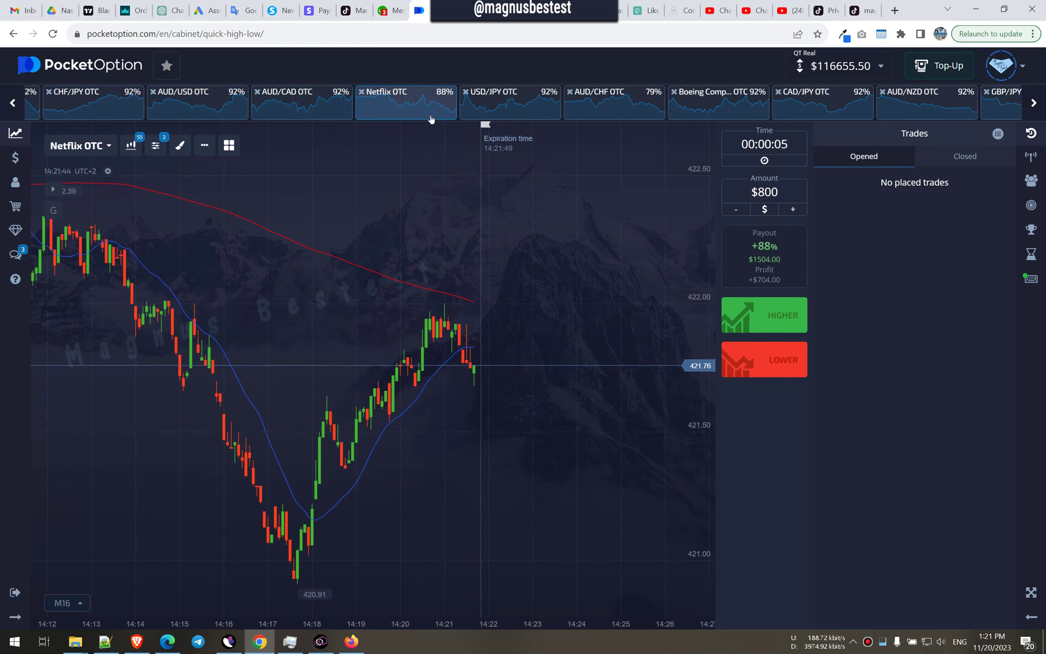
{"action": "left_click", "coordinate": [504, 102]}
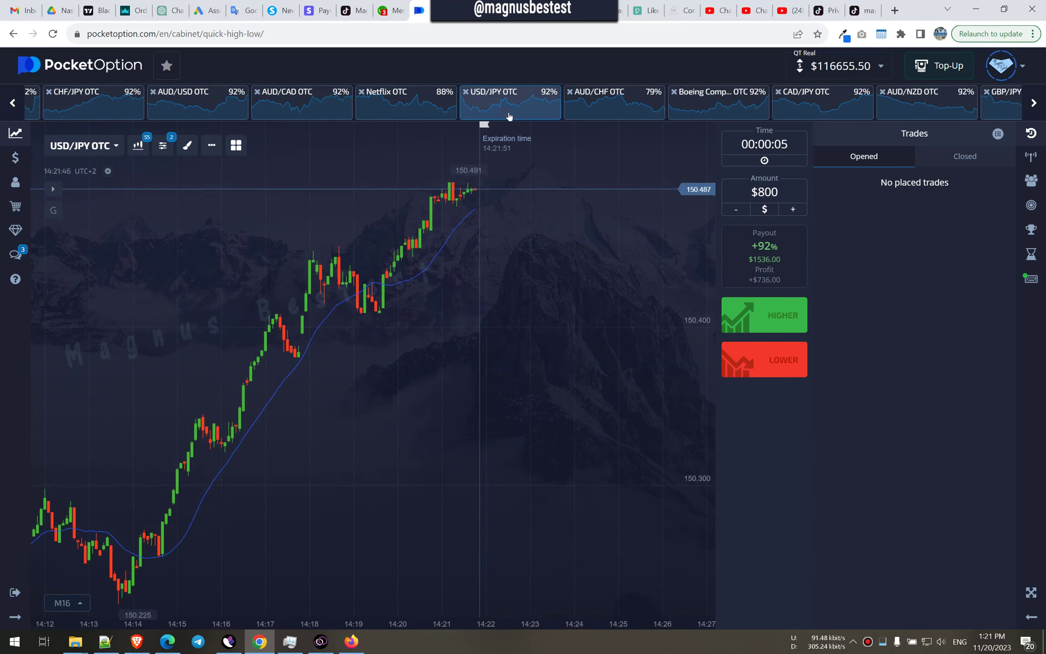
{"action": "left_click", "coordinate": [605, 102]}
{"action": "left_click", "coordinate": [717, 102]}
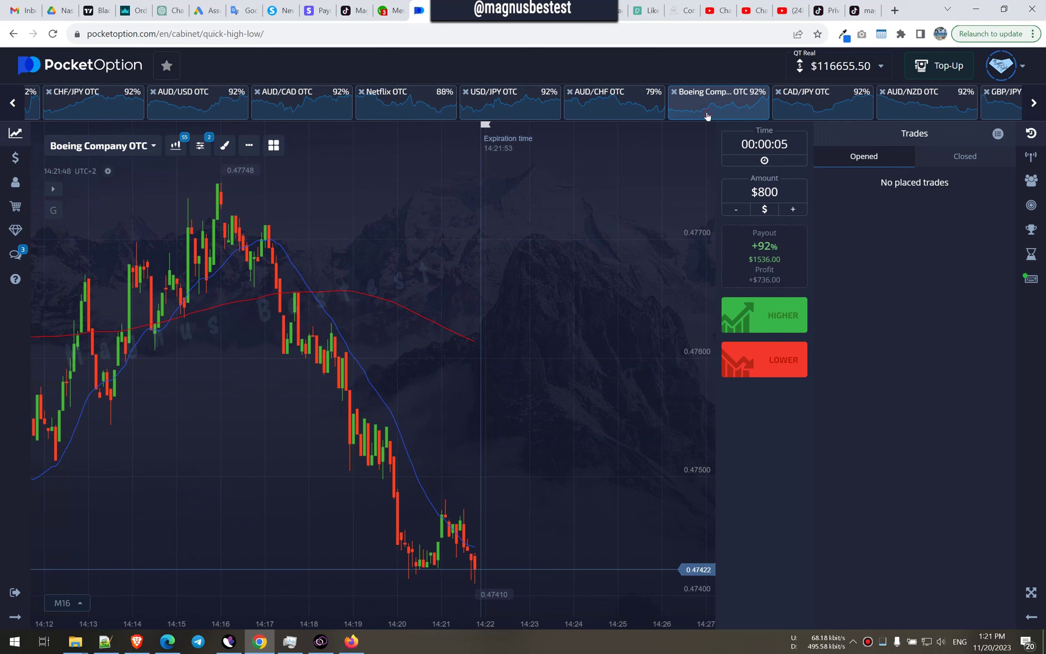
- Switch to CAD/JPY OTC and bet $800 that it rises
{"action": "left_click", "coordinate": [823, 102]}
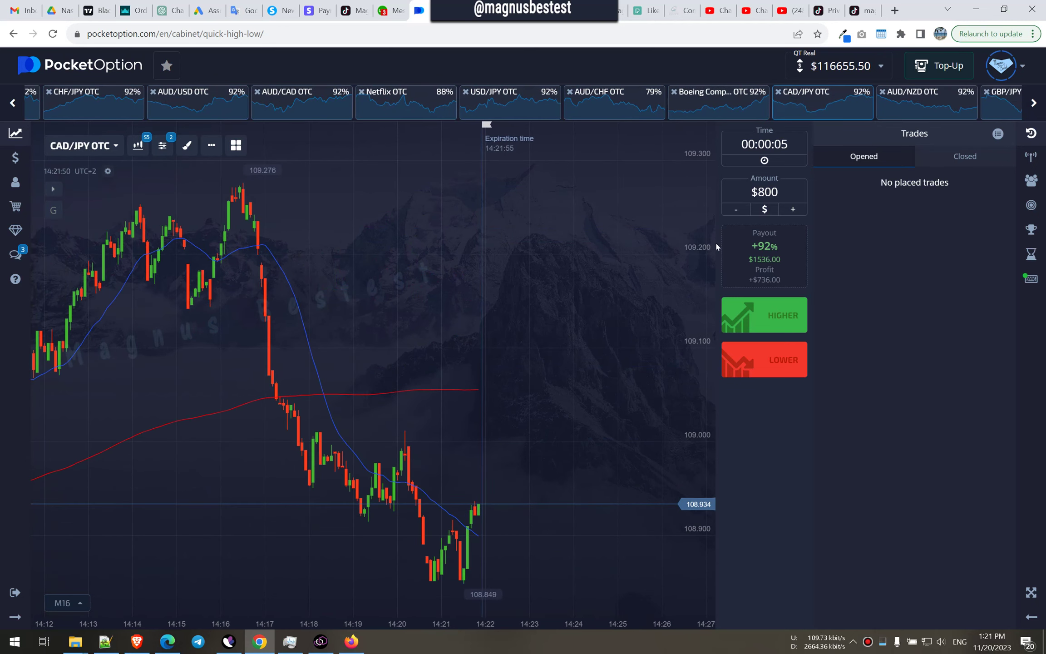
{"action": "left_click", "coordinate": [765, 315]}
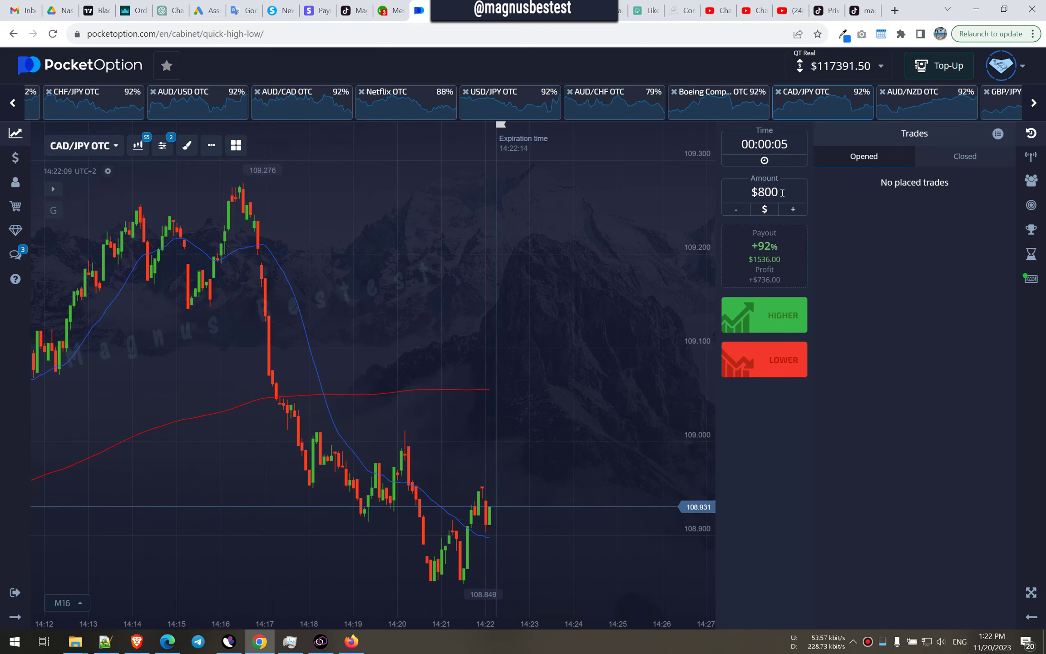
{"action": "type", "text": "1000"}
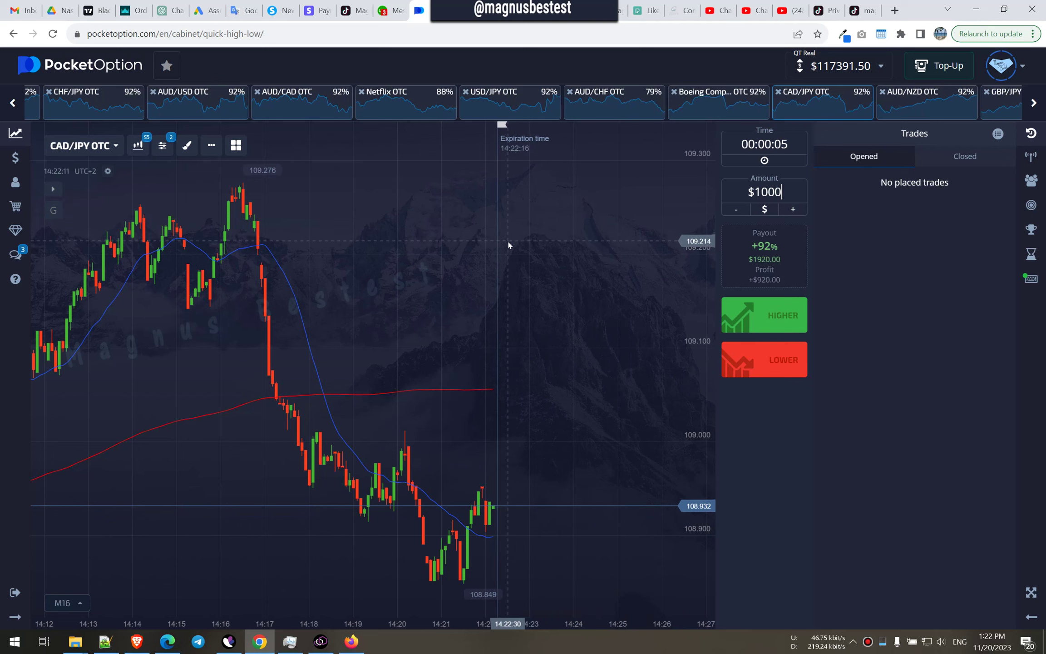
{"action": "left_click", "coordinate": [969, 159]}
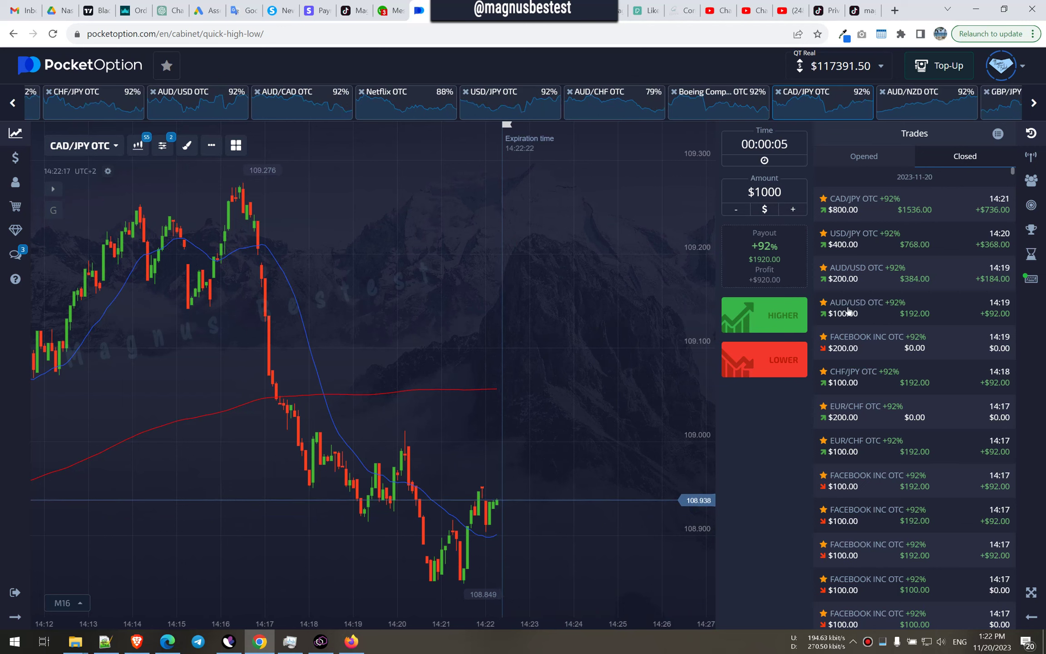
{"action": "left_click", "coordinate": [865, 158]}
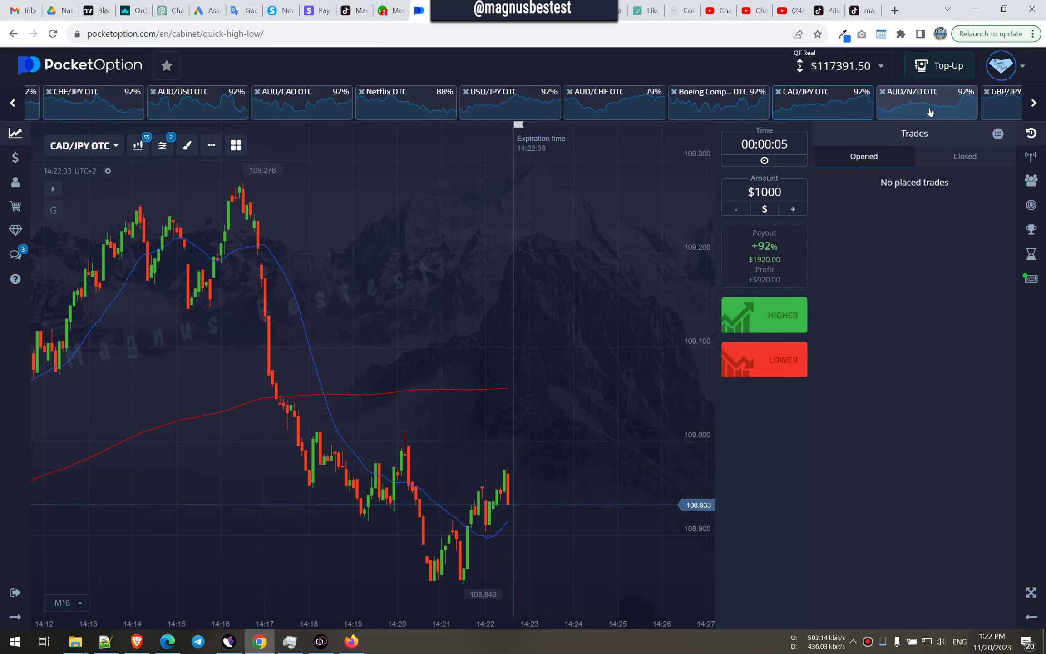
- View the AUD/NZD, GBP/JPY, EUR/RUB and Apple OTC charts
{"action": "left_click", "coordinate": [931, 107]}
{"action": "left_click", "coordinate": [1003, 102]}
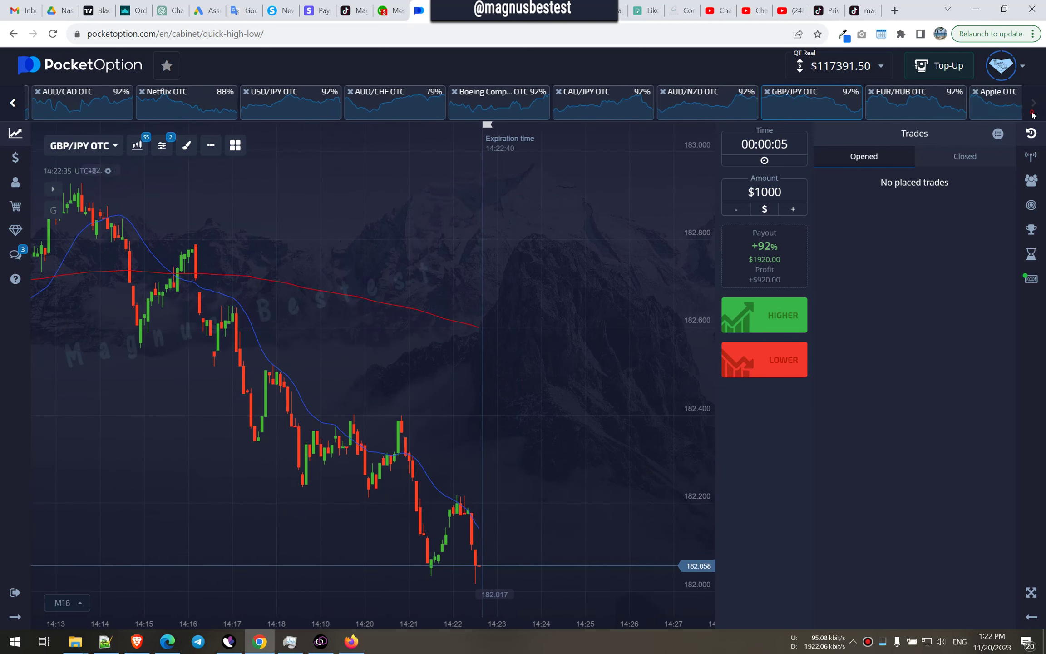
{"action": "left_click", "coordinate": [896, 103]}
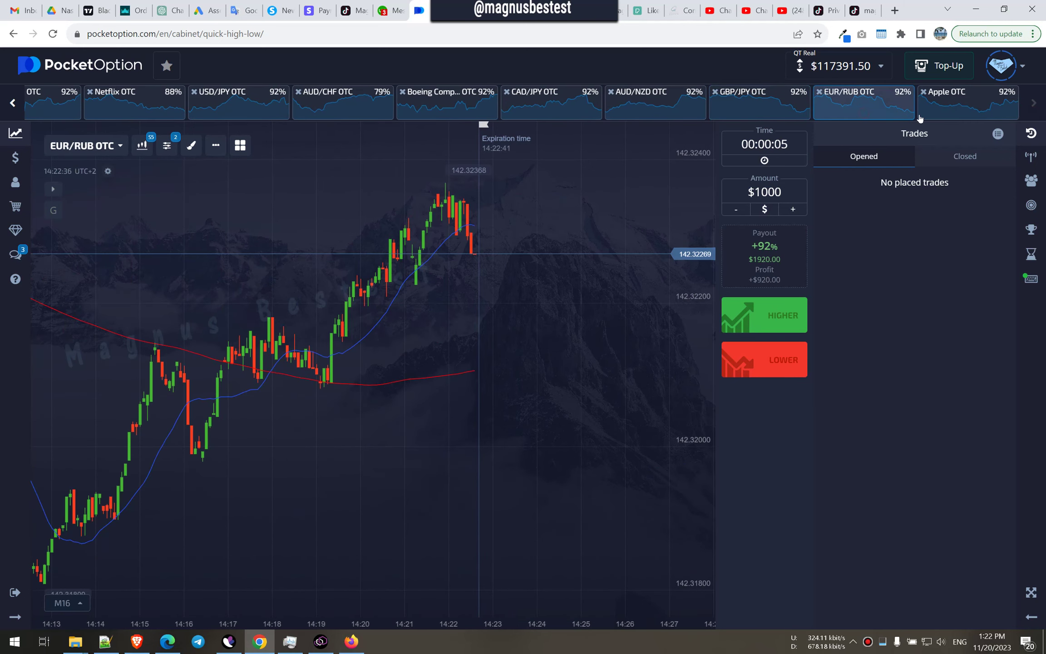
{"action": "left_click", "coordinate": [959, 105]}
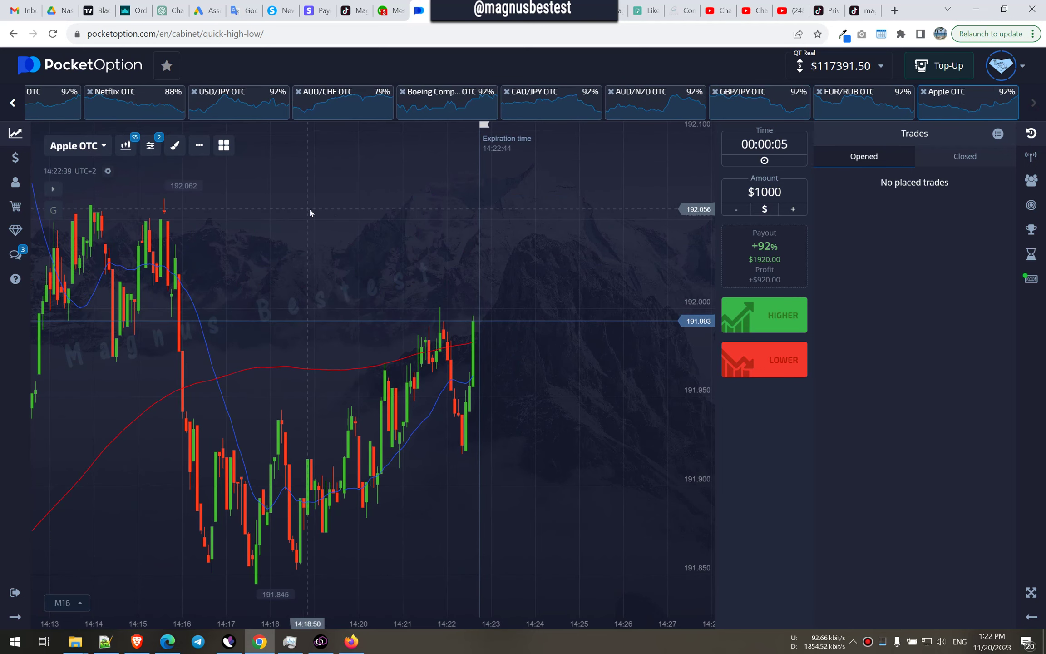
- Page back to view Citigroup, McDonald's, FedEx, Facebook and American Express OTC
{"action": "left_click", "coordinate": [13, 104]}
{"action": "left_click", "coordinate": [15, 105]}
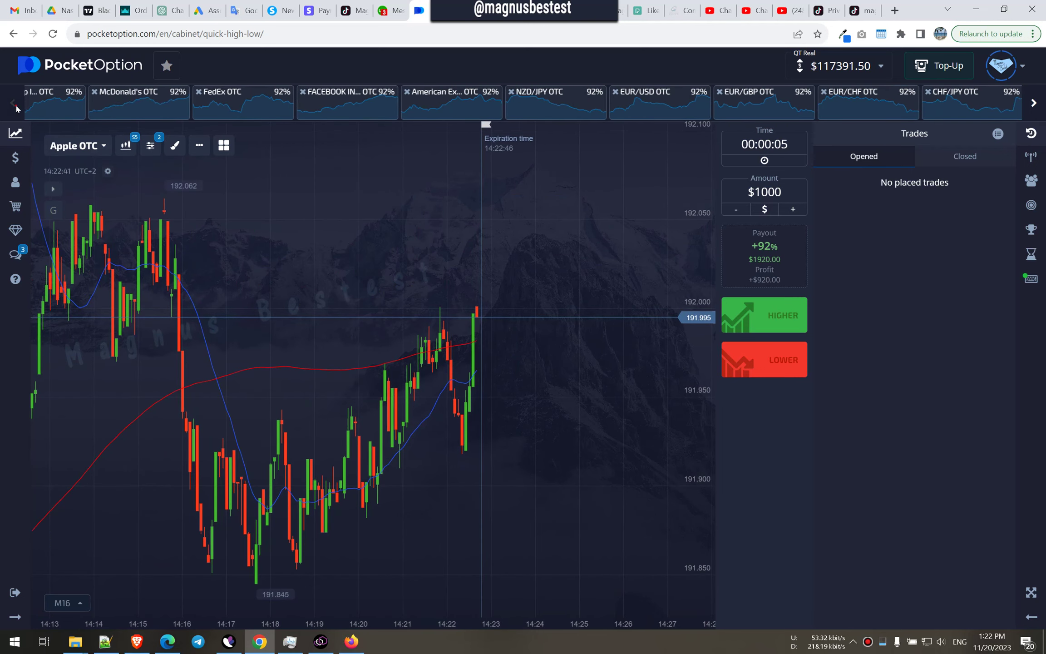
{"action": "left_click", "coordinate": [76, 103]}
{"action": "left_click", "coordinate": [169, 103]}
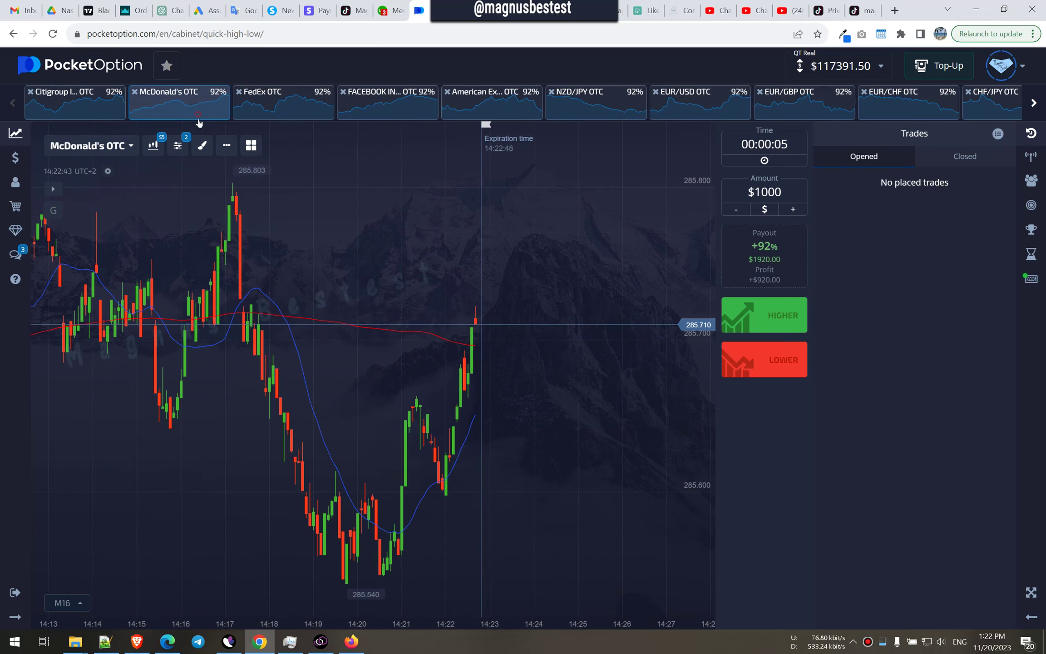
{"action": "left_click", "coordinate": [291, 102]}
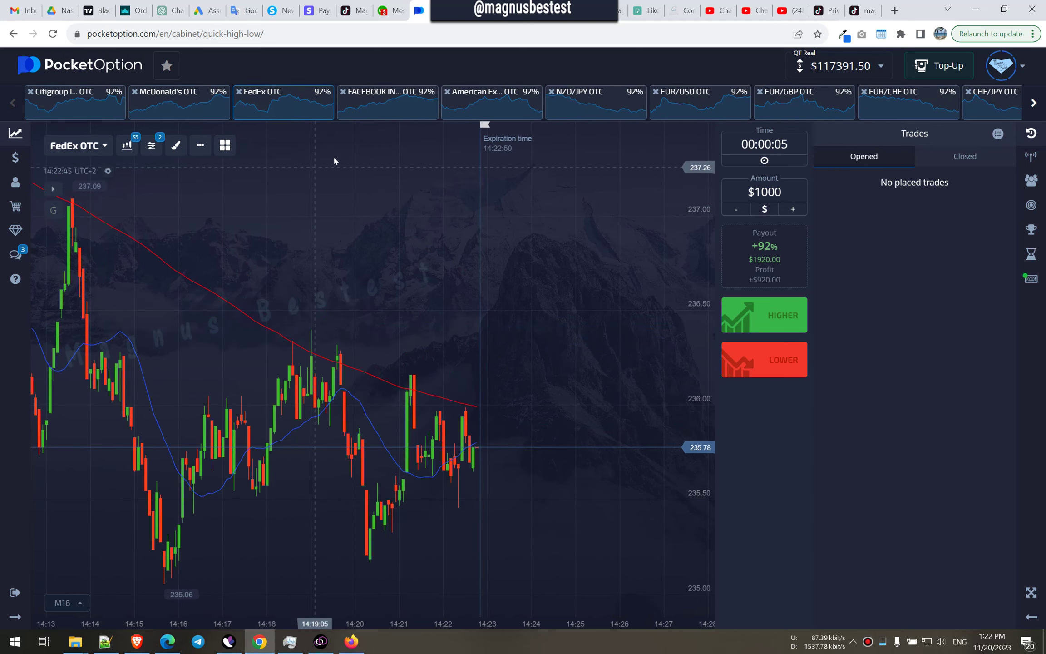
{"action": "left_click", "coordinate": [387, 102]}
{"action": "left_click", "coordinate": [491, 103]}
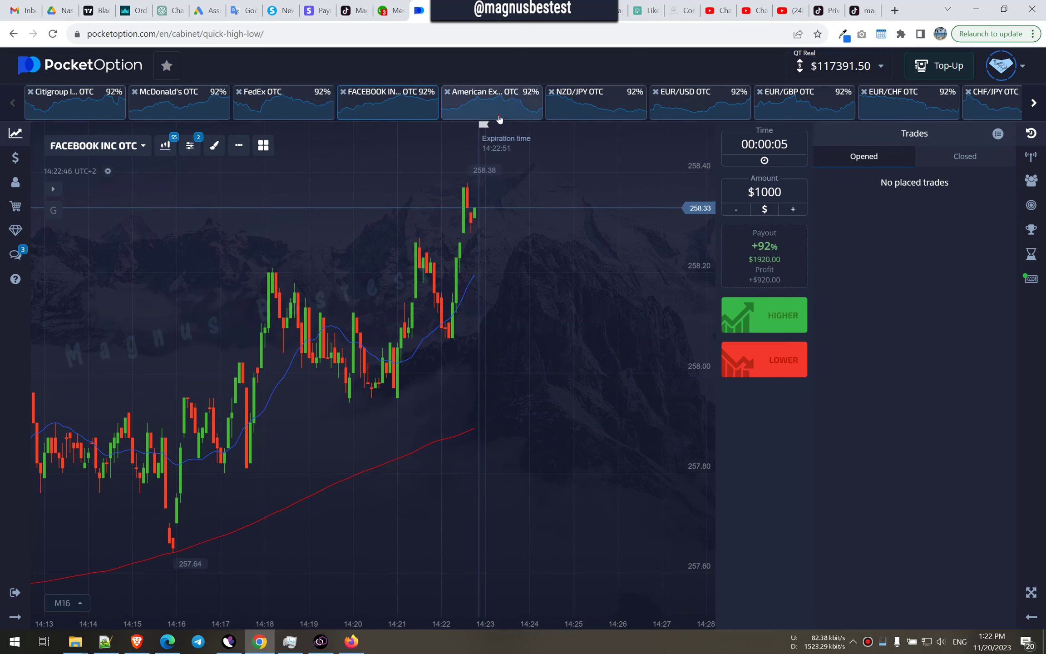
- View the NZD/JPY, EUR/USD, EUR/GBP, EUR/CHF and CHF/JPY OTC charts
{"action": "left_click", "coordinate": [601, 102]}
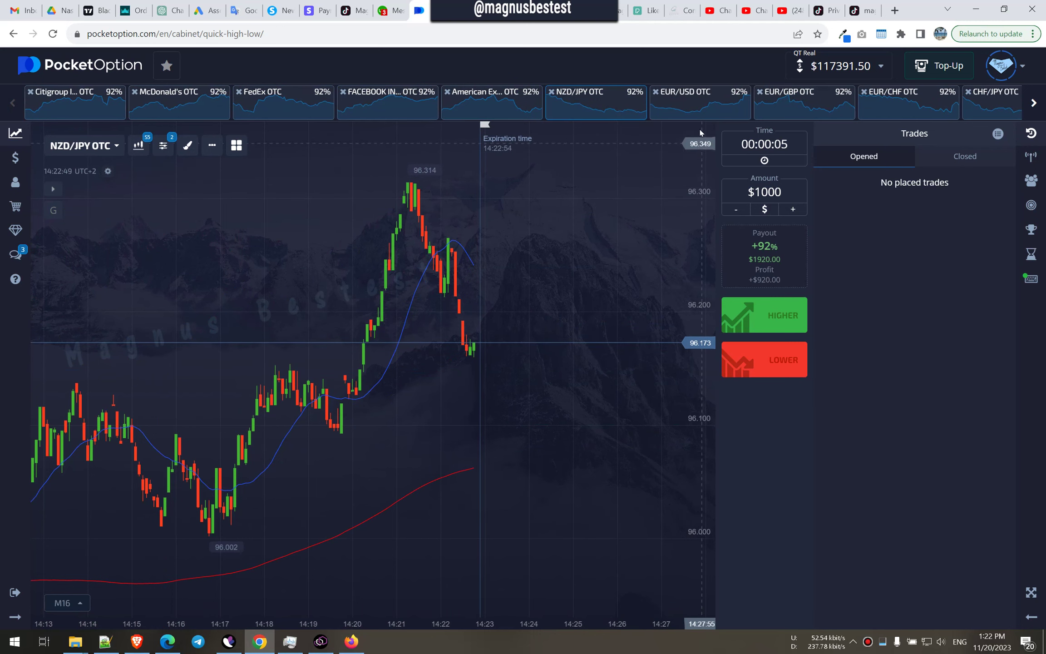
{"action": "left_click", "coordinate": [699, 102]}
{"action": "left_click", "coordinate": [805, 102]}
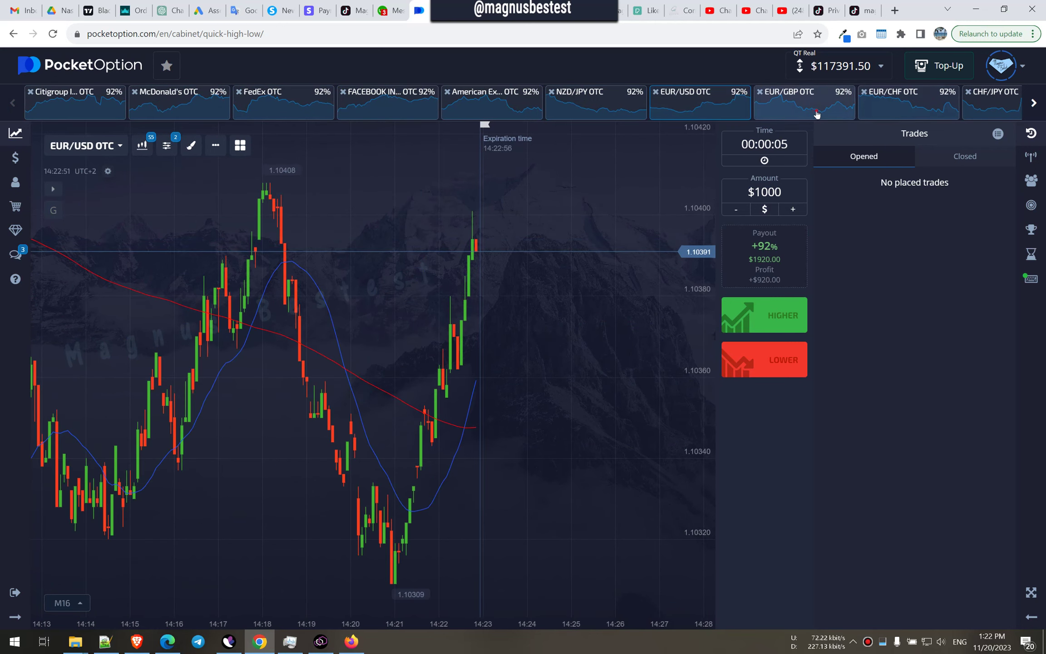
{"action": "left_click", "coordinate": [908, 102]}
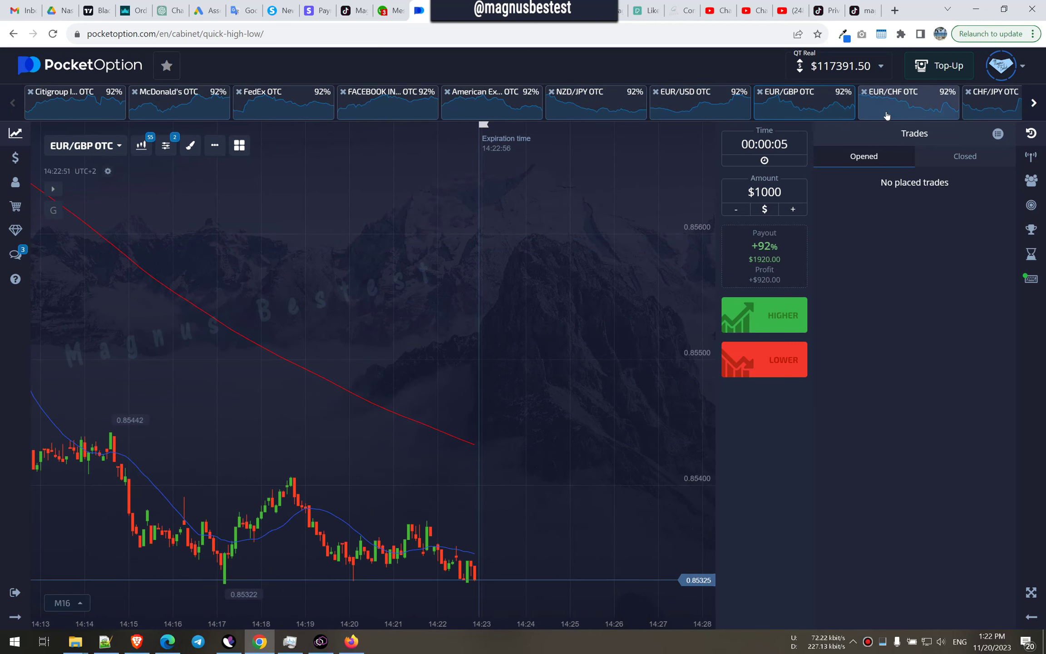
{"action": "left_click", "coordinate": [987, 103]}
- Page forward through AUD/USD, Netflix, USD/JPY, CAD/JPY, Apple and FedEx OTC charts
{"action": "left_click", "coordinate": [1034, 103]}
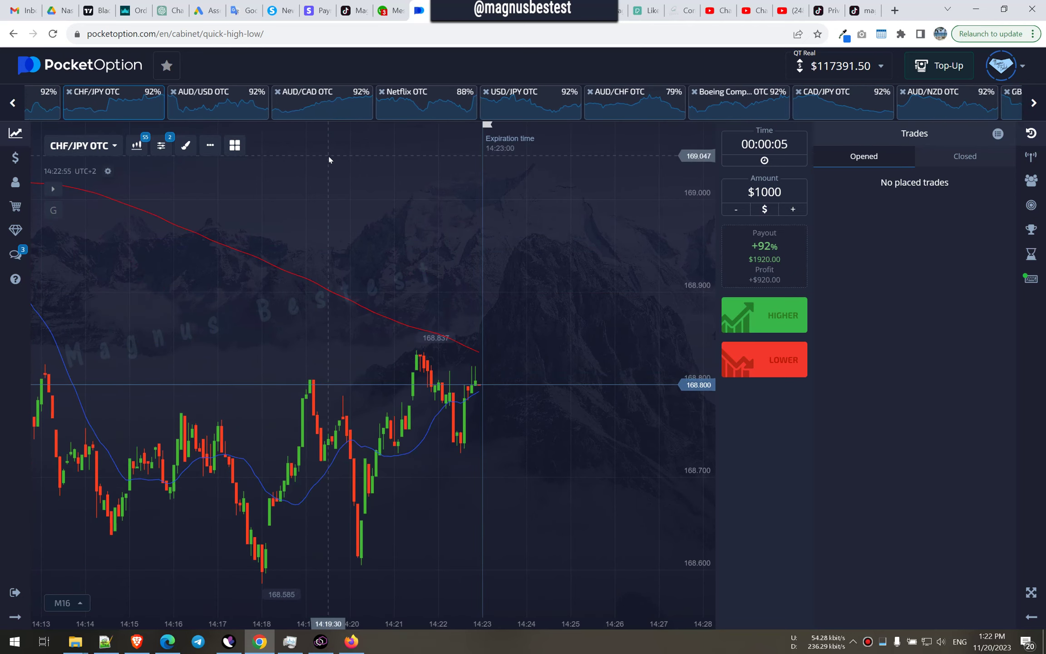
{"action": "left_click", "coordinate": [218, 102]}
{"action": "left_click", "coordinate": [315, 102]}
{"action": "left_click", "coordinate": [425, 102]}
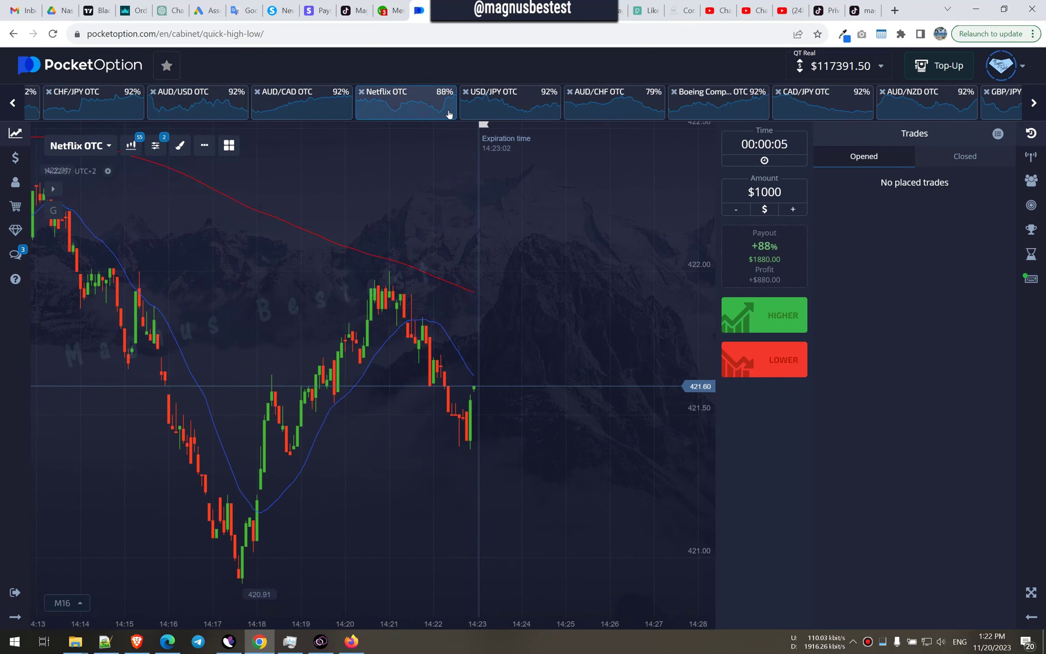
{"action": "left_click", "coordinate": [511, 102]}
{"action": "left_click", "coordinate": [613, 102]}
{"action": "left_click", "coordinate": [822, 102]}
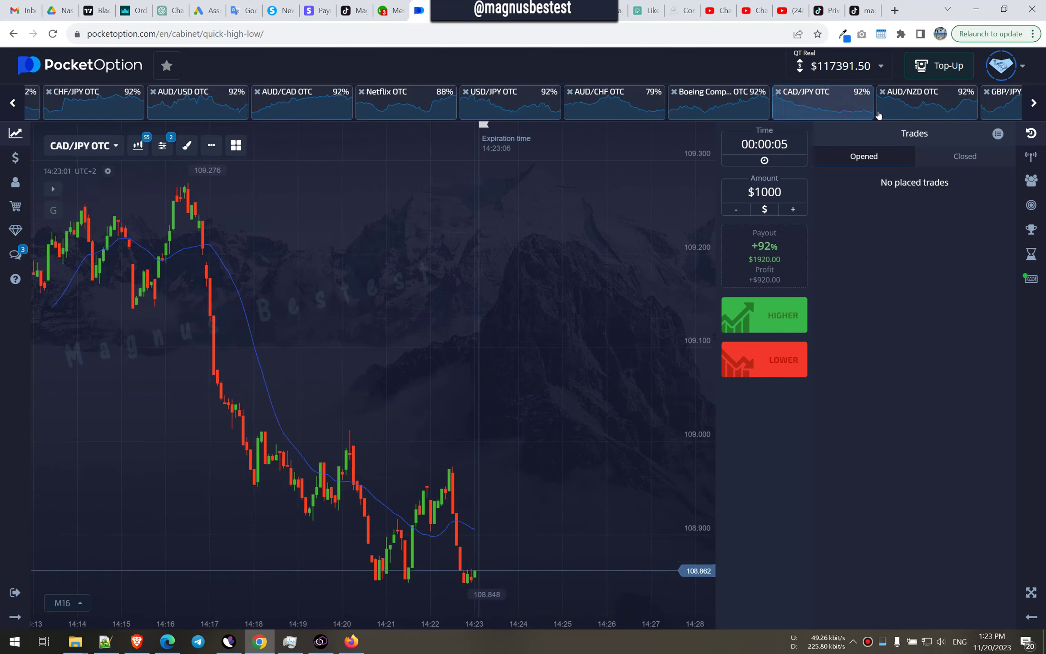
{"action": "left_click", "coordinate": [927, 102]}
{"action": "left_click", "coordinate": [283, 103]}
- Open the EUR/USD OTC chart from the ticker bar
{"action": "left_click", "coordinate": [699, 102]}
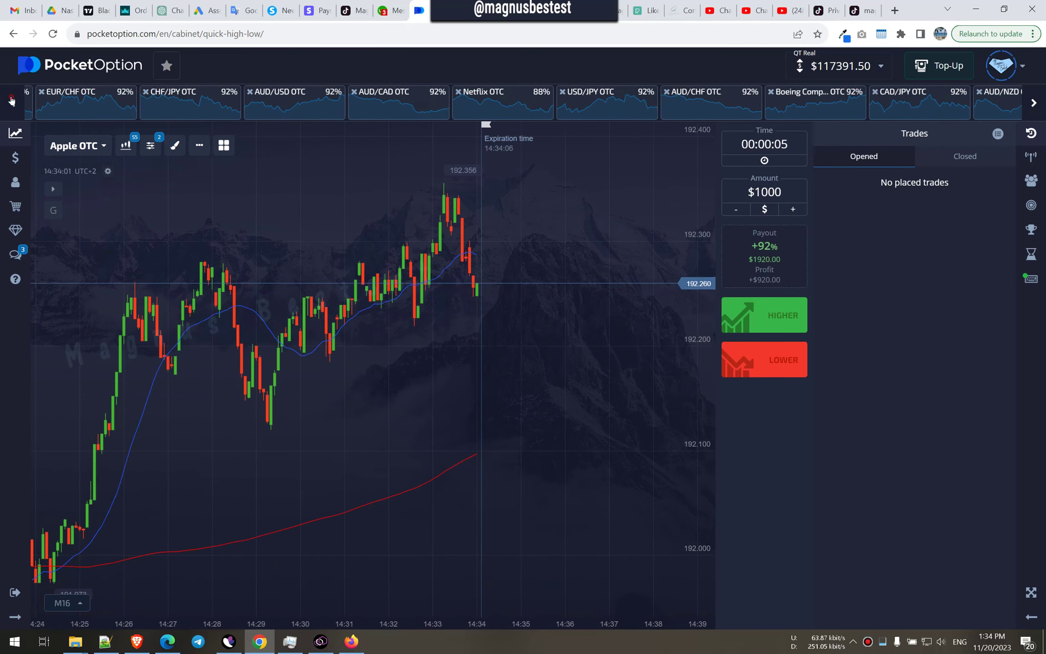
- Browse the Citigroup, McDonald's, FedEx, Facebook, American Express, NZD/JPY, EUR/USD and EUR/CHF OTC charts
{"action": "left_click", "coordinate": [76, 110]}
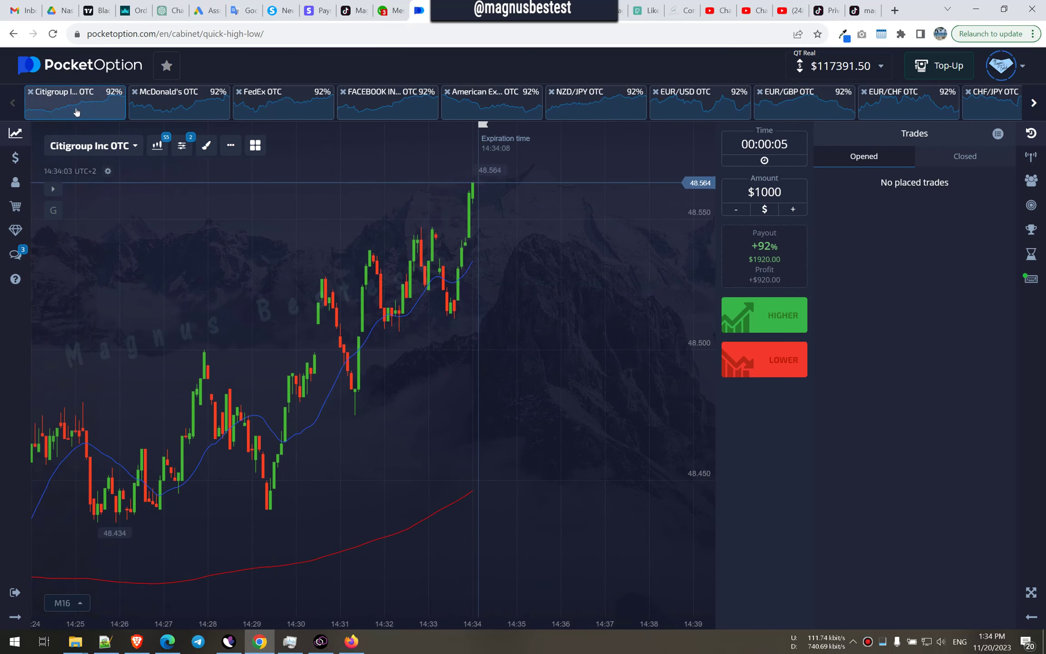
{"action": "left_click", "coordinate": [171, 117]}
{"action": "left_click", "coordinate": [258, 106]}
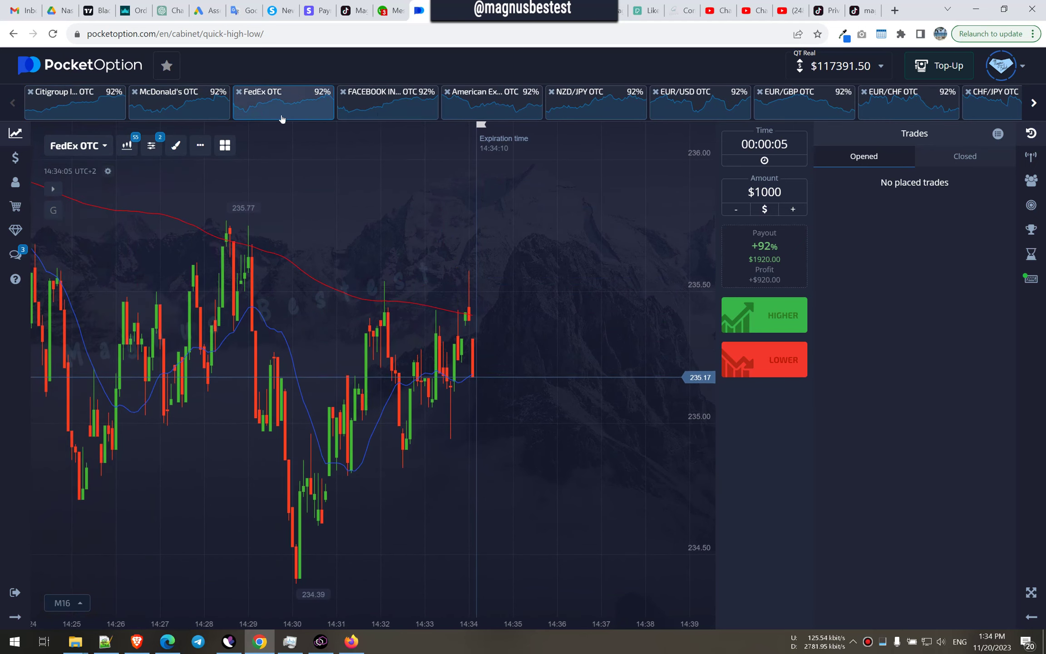
{"action": "left_click", "coordinate": [388, 106]}
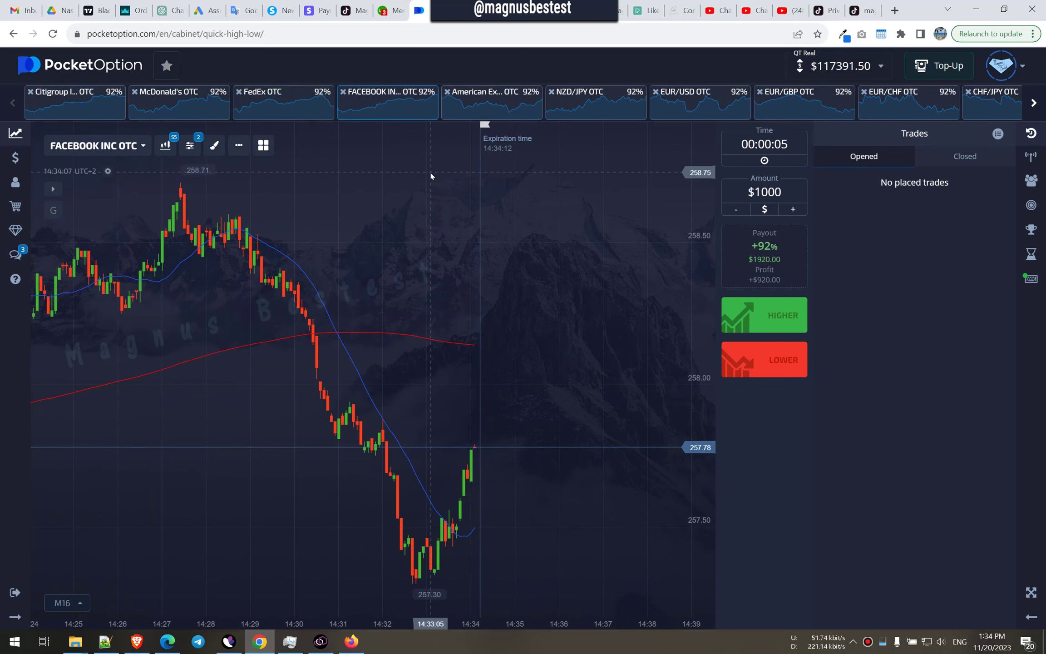
{"action": "left_click", "coordinate": [520, 117]}
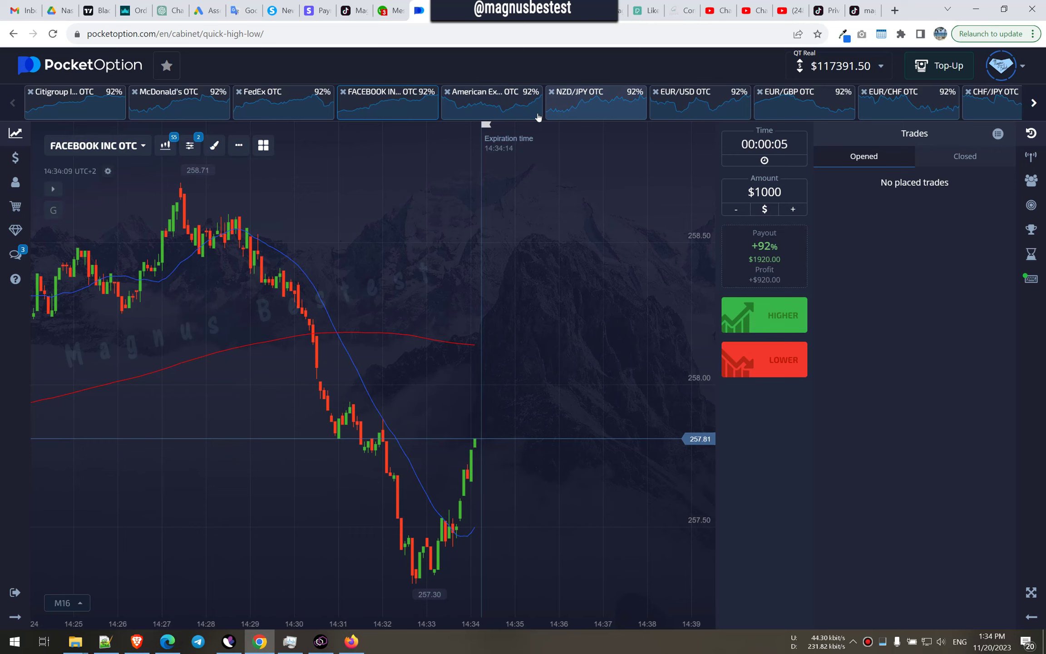
{"action": "left_click", "coordinate": [595, 106]}
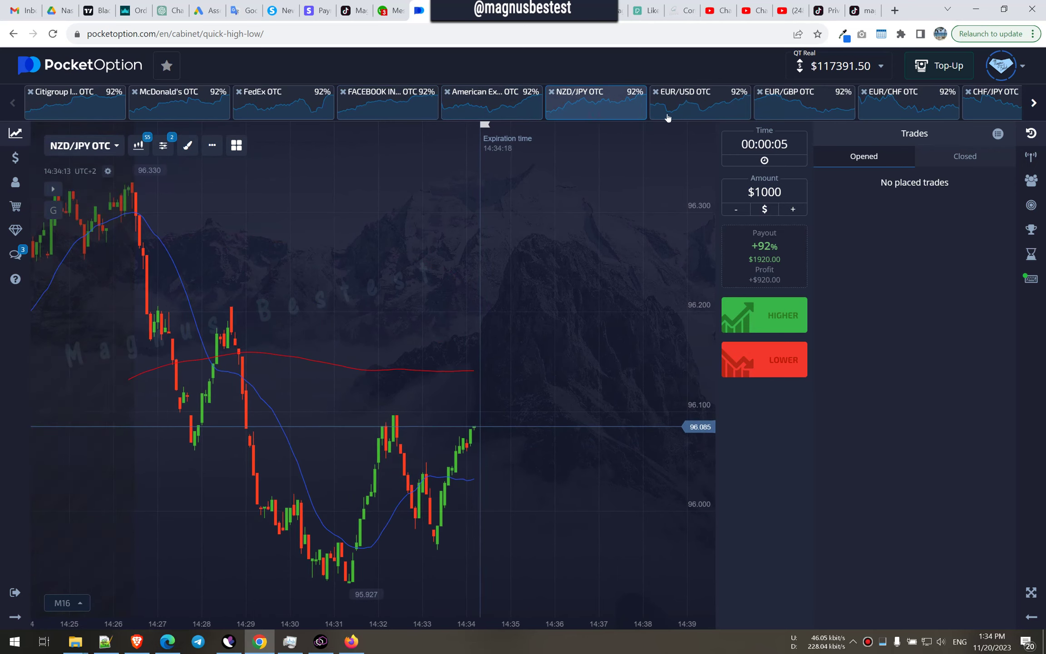
{"action": "left_click", "coordinate": [695, 106]}
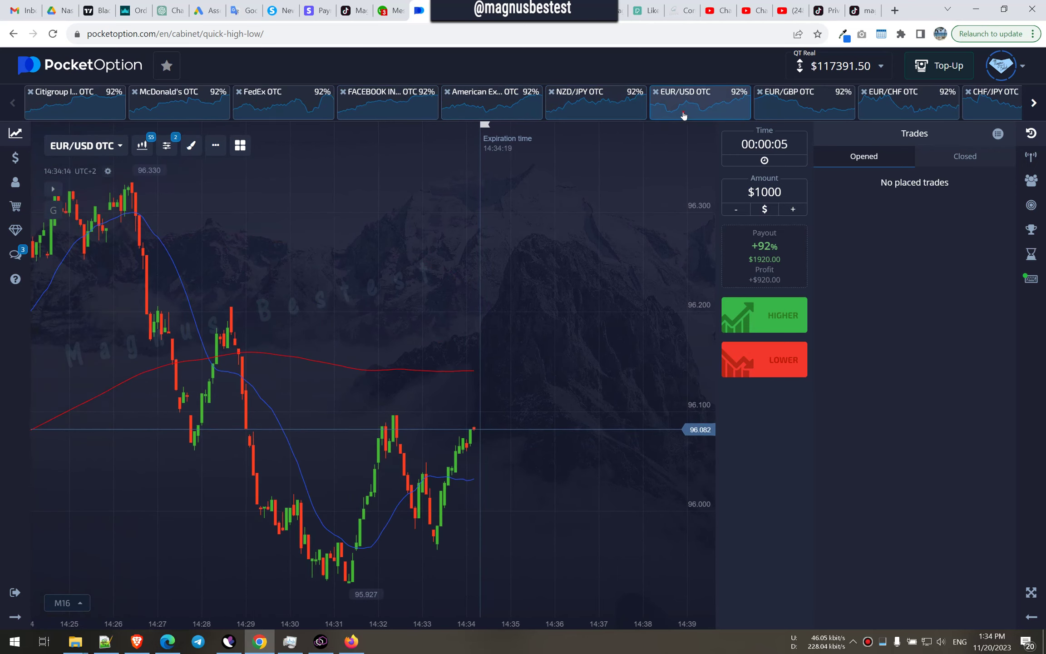
{"action": "left_click", "coordinate": [886, 117]}
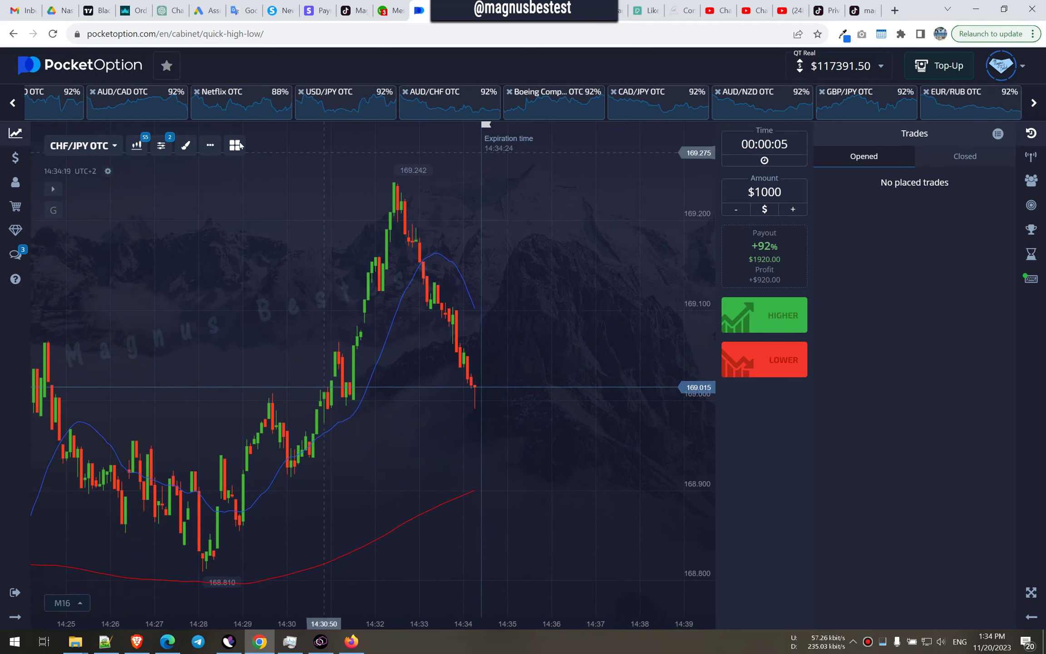
- Browse AUD/CAD, Netflix, USD/JPY, AUD/CHF, Boeing, CAD/JPY, AUD/NZD, GBP/JPY, EUR/RUB and Apple OTC charts
{"action": "left_click", "coordinate": [126, 109]}
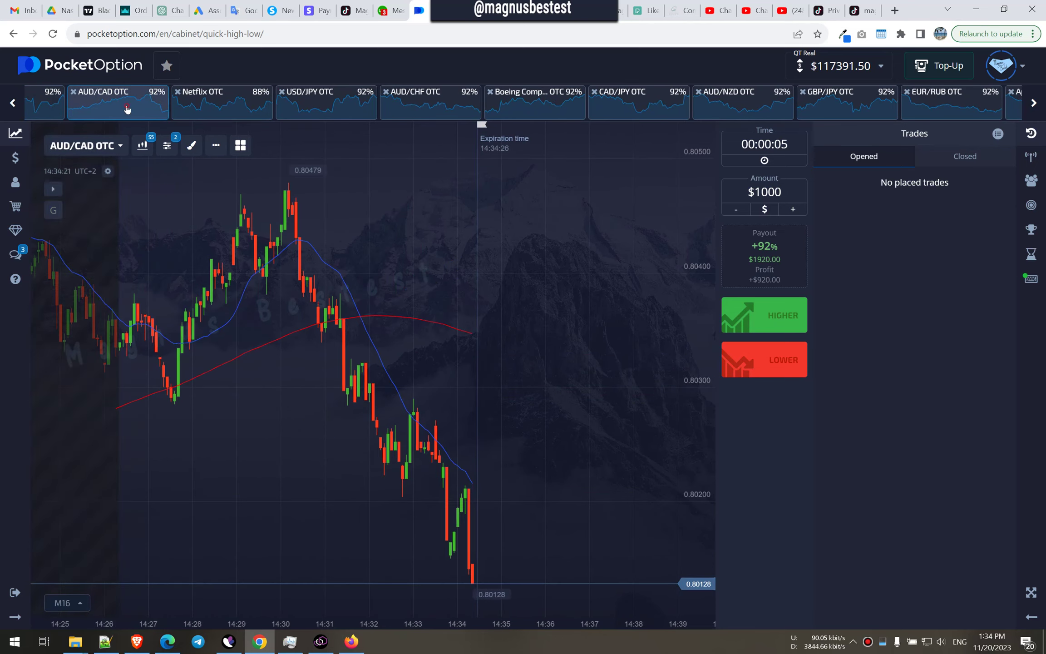
{"action": "left_click", "coordinate": [237, 111]}
{"action": "left_click", "coordinate": [314, 112]}
{"action": "left_click", "coordinate": [425, 110]}
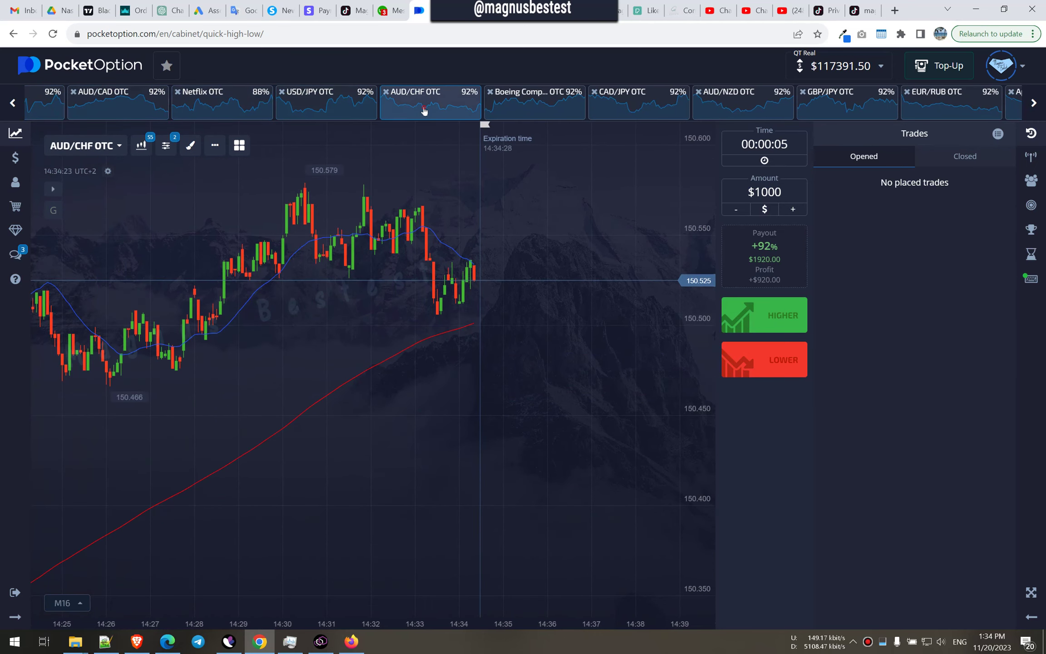
{"action": "left_click", "coordinate": [532, 106]}
{"action": "left_click", "coordinate": [629, 106]}
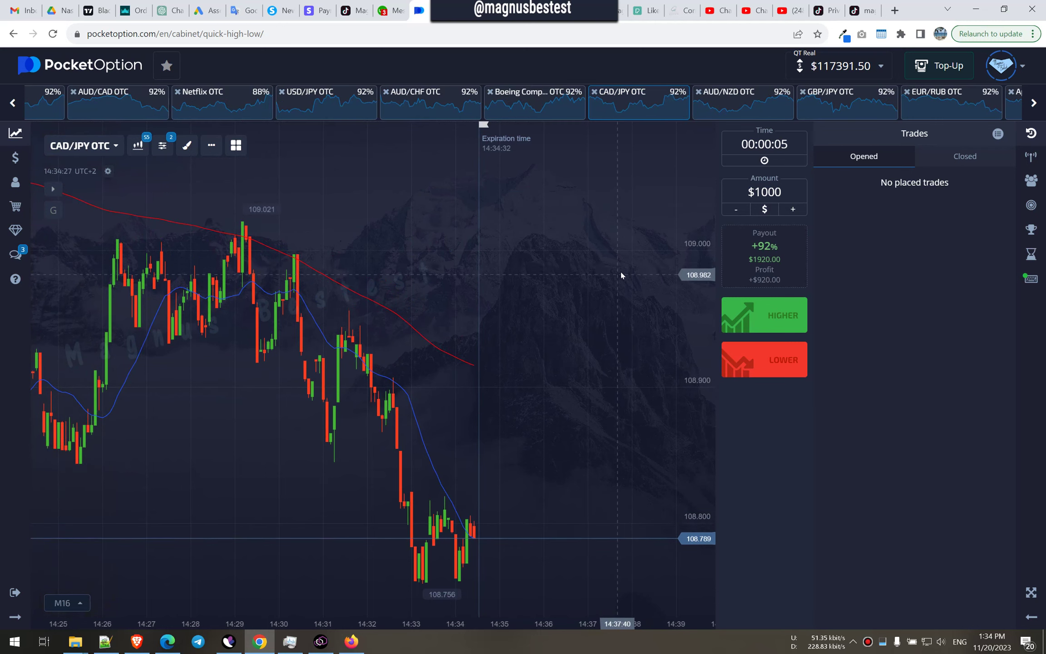
{"action": "left_click", "coordinate": [740, 105]}
{"action": "left_click", "coordinate": [836, 111]}
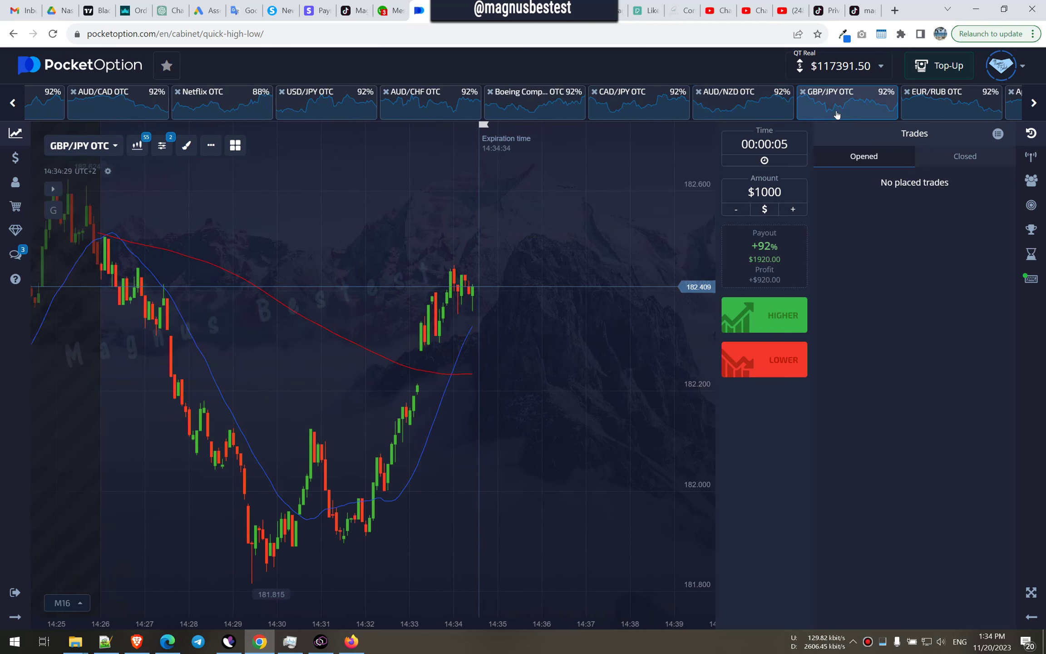
{"action": "left_click", "coordinate": [940, 111]}
{"action": "left_click", "coordinate": [1035, 104]}
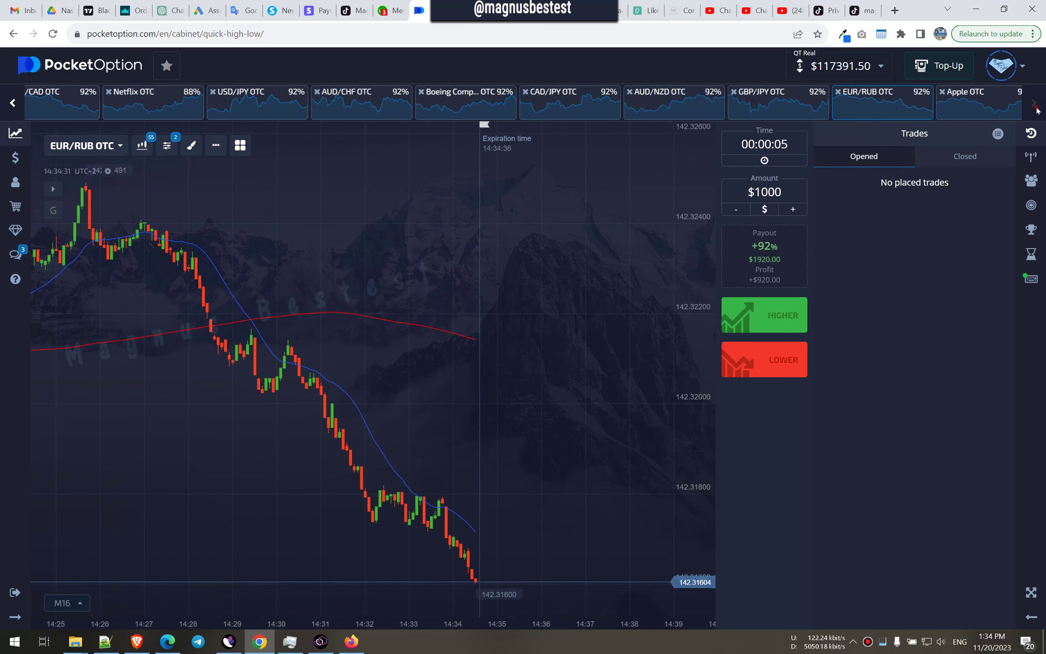
{"action": "left_click", "coordinate": [968, 102]}
- Page the ticker bar back, revisit Citigroup through NZD/JPY, and finish on American Express OTC
{"action": "left_click", "coordinate": [12, 105]}
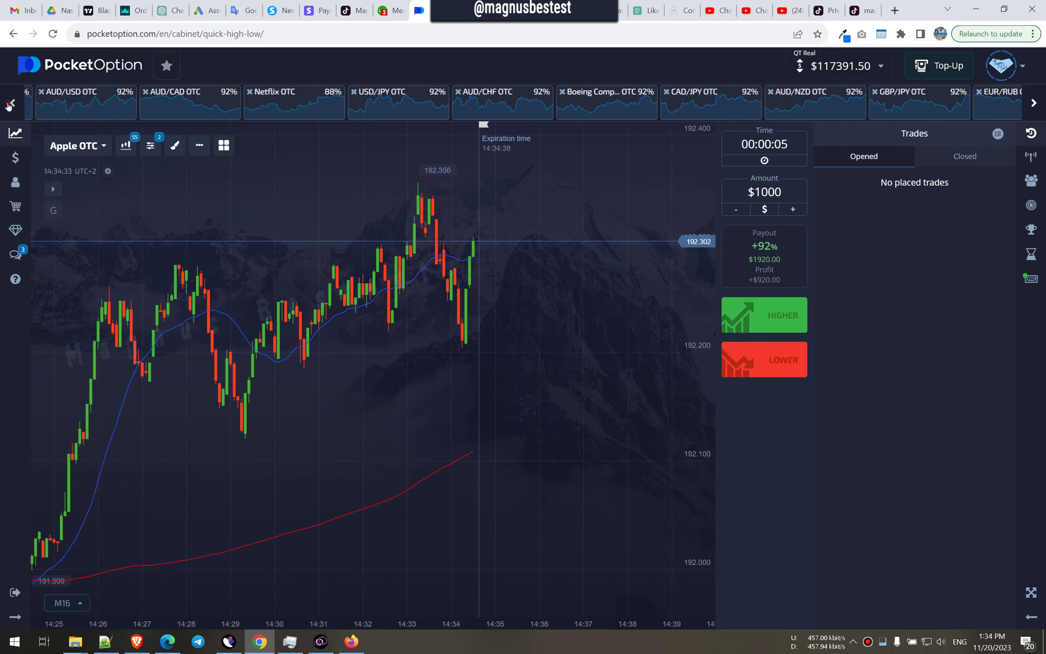
{"action": "left_click", "coordinate": [12, 105]}
{"action": "left_click", "coordinate": [51, 106]}
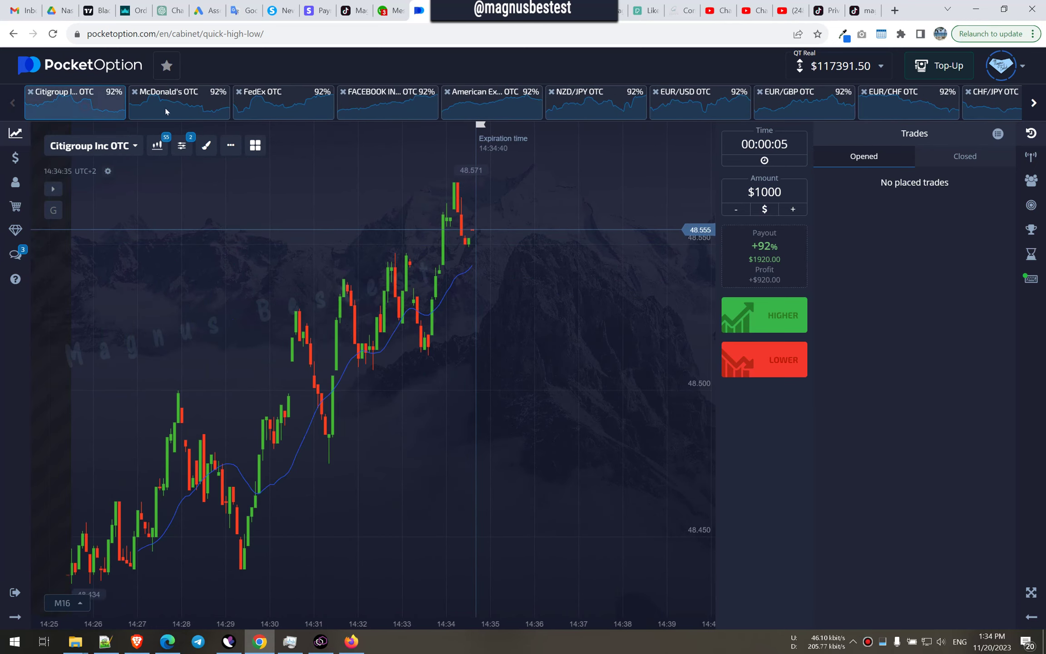
{"action": "left_click", "coordinate": [180, 106]}
{"action": "left_click", "coordinate": [283, 107]}
{"action": "left_click", "coordinate": [388, 106]}
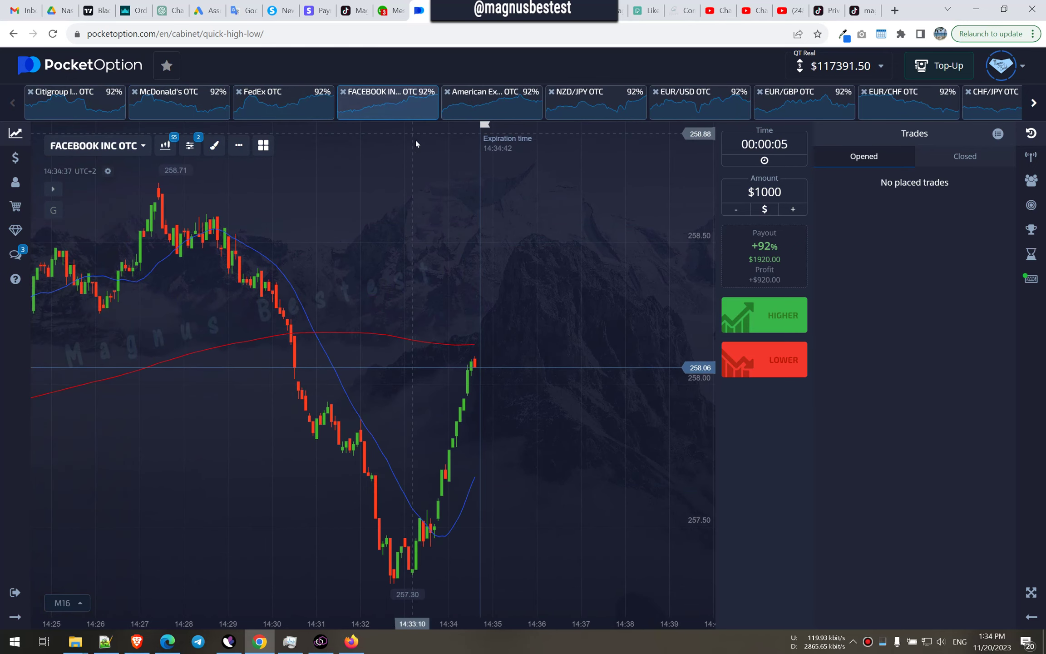
{"action": "left_click", "coordinate": [573, 105]}
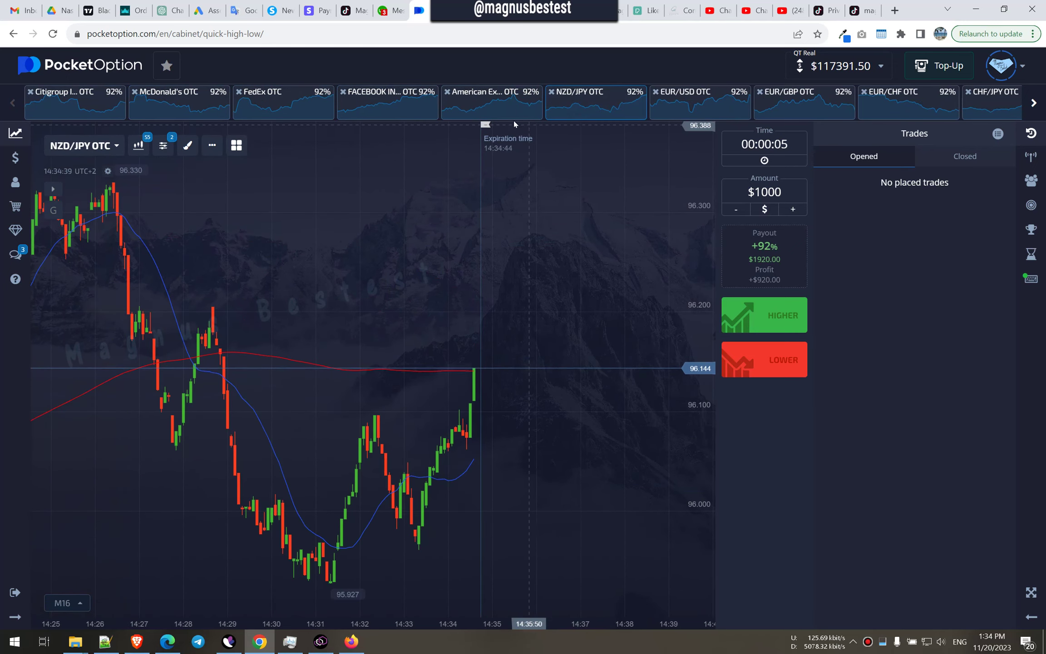
{"action": "left_click", "coordinate": [499, 107]}
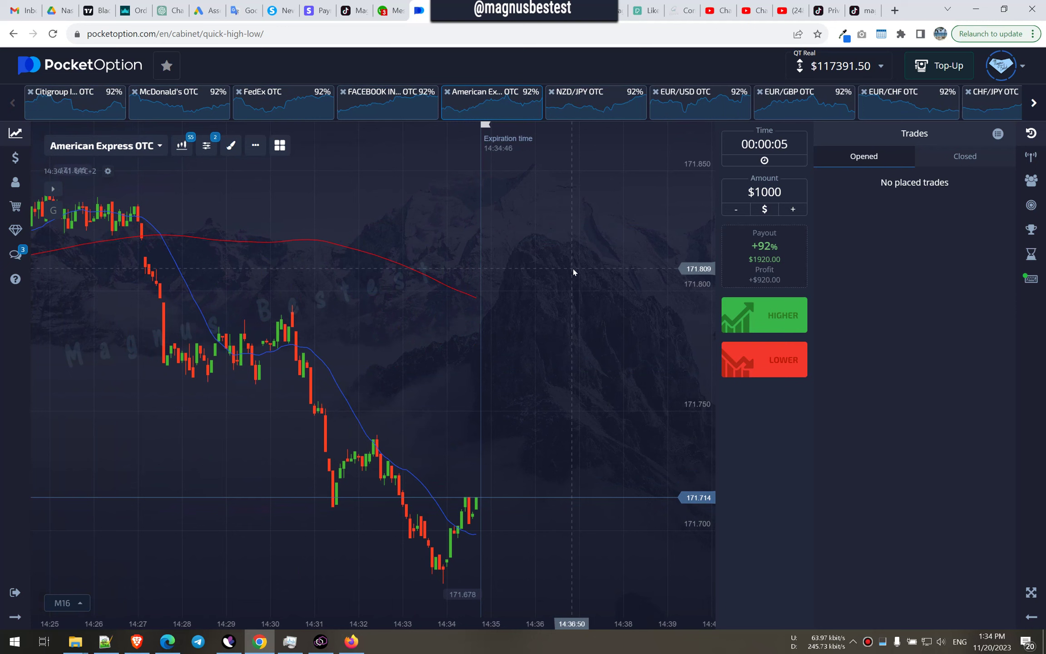
- Place a $1000 five-second HIGHER trade on American Express OTC and confirm its $920 win
{"action": "left_click", "coordinate": [767, 322]}
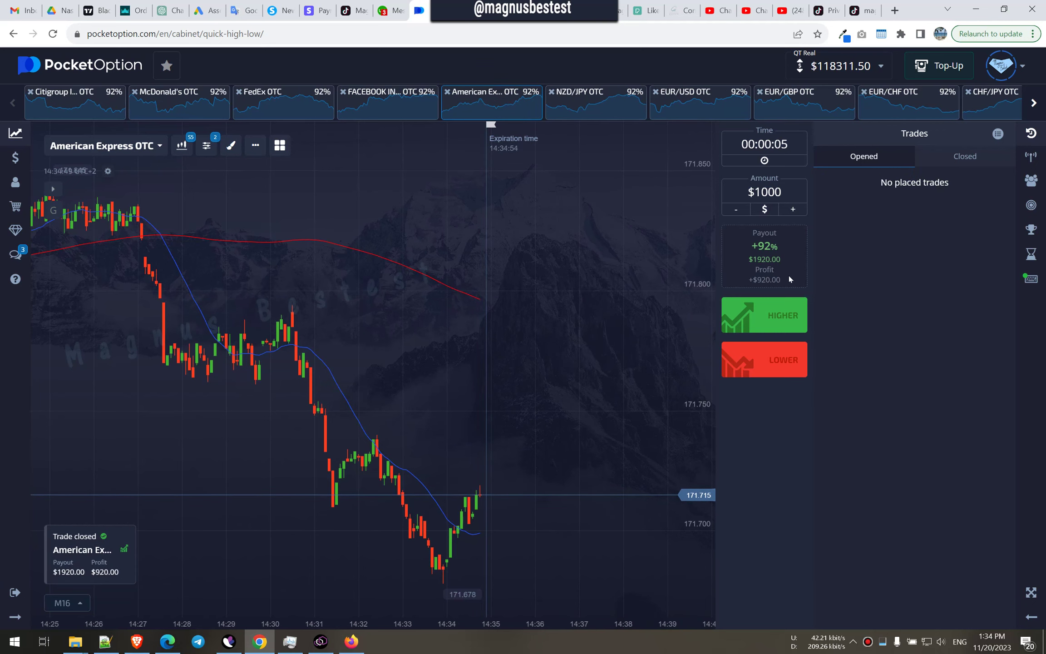
{"action": "left_click", "coordinate": [958, 158]}
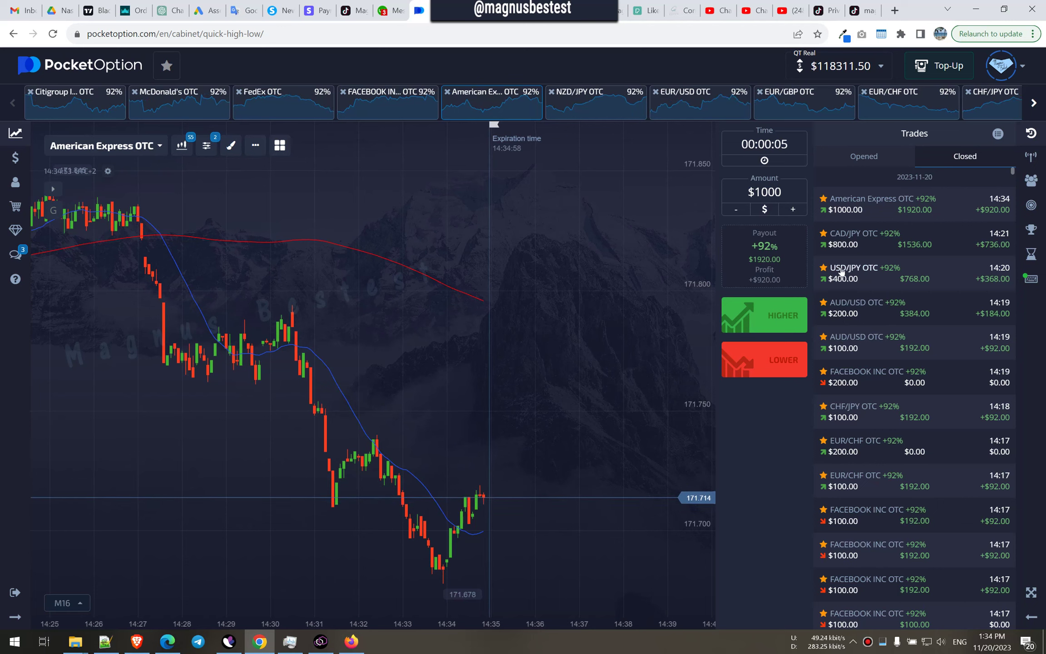
{"action": "left_click", "coordinate": [853, 160]}
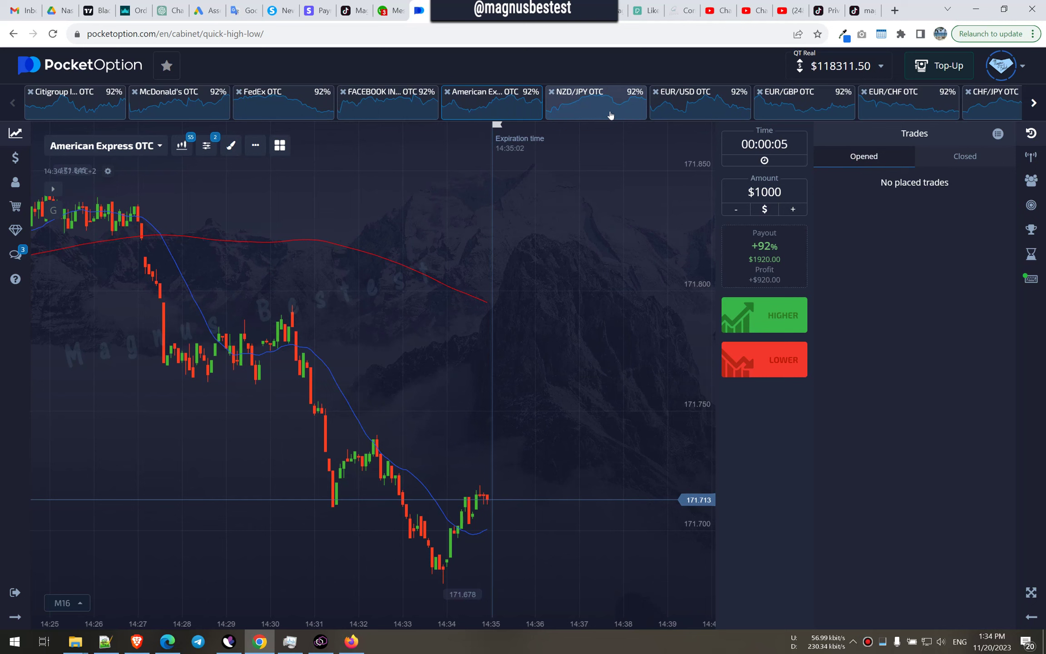
- Browse the NZD/JPY, EUR/USD, EUR/GBP, EUR/CHF and CHF/JPY OTC charts, then page the strip right
{"action": "left_click", "coordinate": [610, 103]}
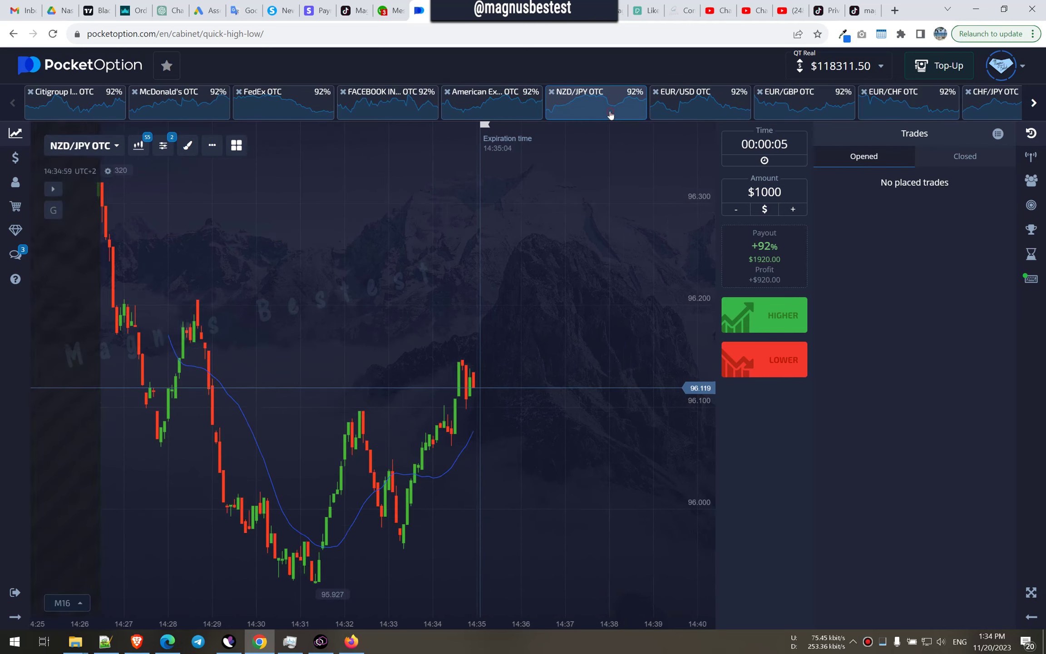
{"action": "left_click", "coordinate": [699, 102]}
{"action": "left_click", "coordinate": [805, 103]}
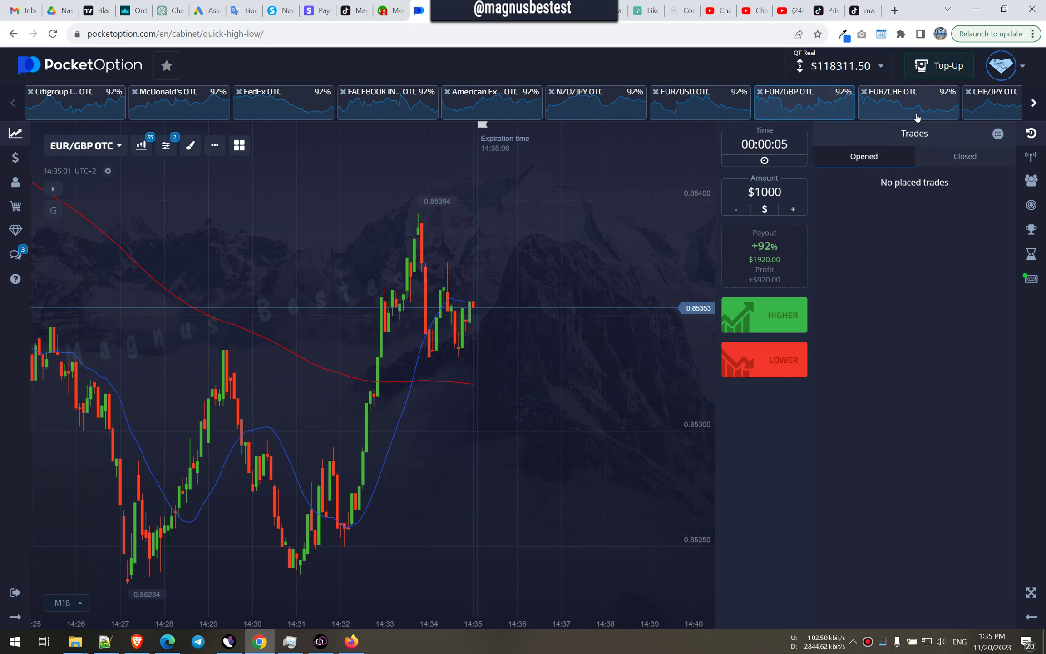
{"action": "left_click", "coordinate": [908, 102]}
{"action": "left_click", "coordinate": [992, 103]}
{"action": "left_click", "coordinate": [1034, 103]}
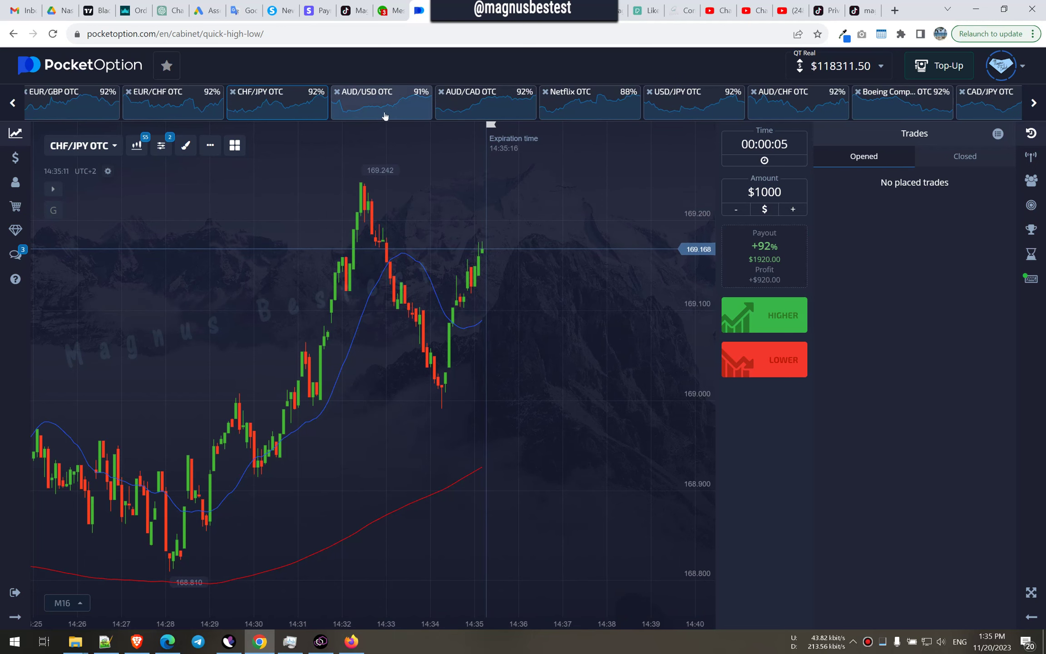
- Browse AUD/CAD, AUD/CHF, Boeing, CAD/JPY, AUD/NZD, GBP/JPY, EUR/RUB and Apple OTC charts
{"action": "left_click", "coordinate": [462, 102]}
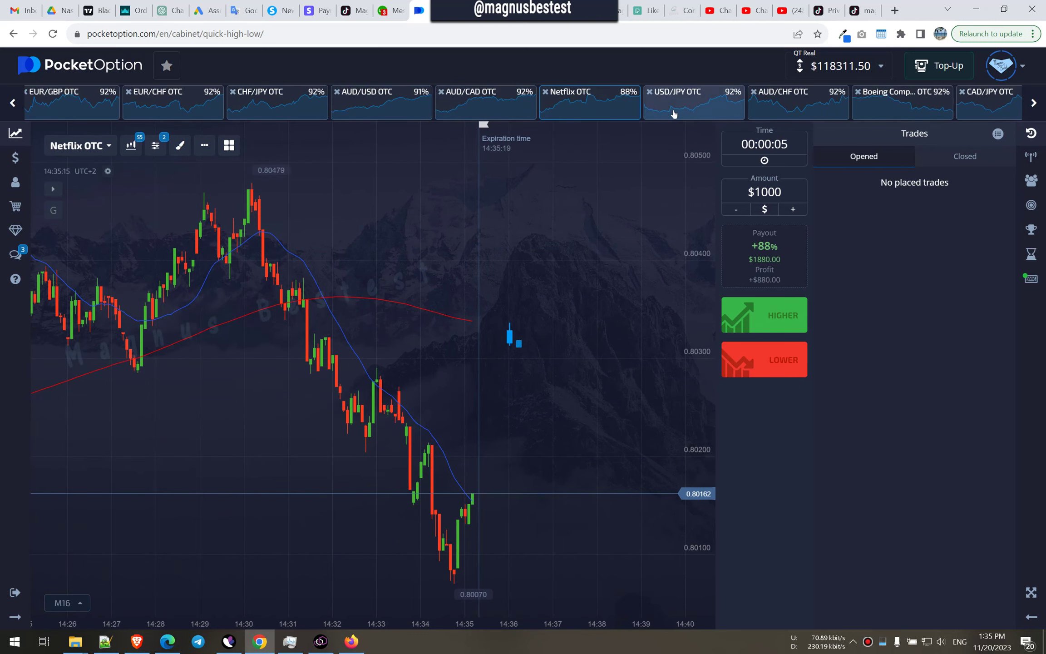
{"action": "left_click", "coordinate": [796, 102]}
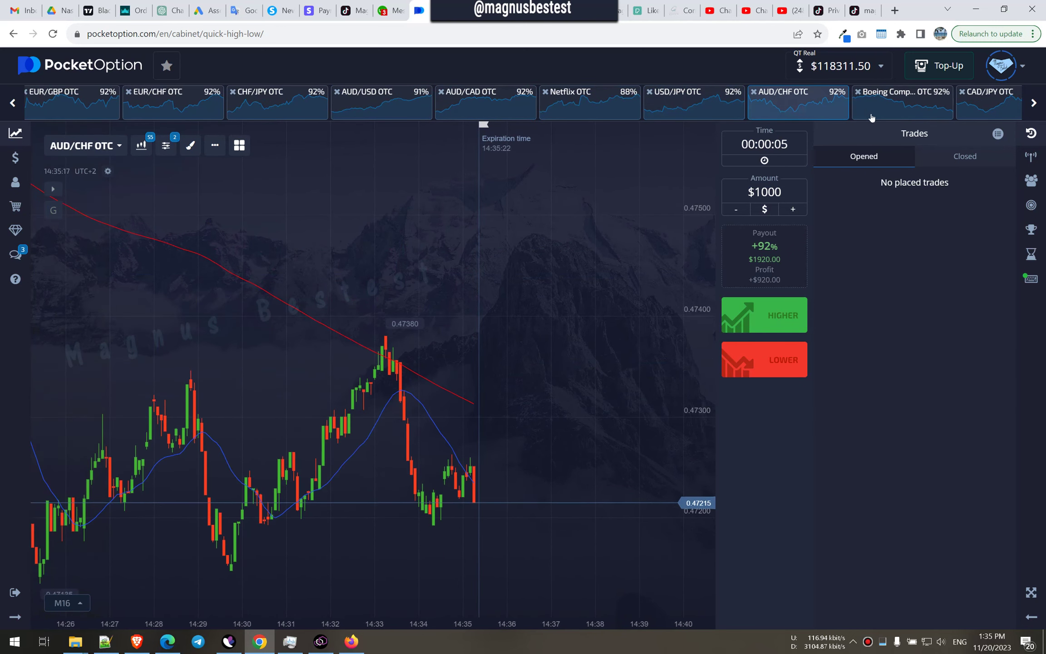
{"action": "left_click", "coordinate": [904, 103]}
{"action": "left_click", "coordinate": [985, 98]}
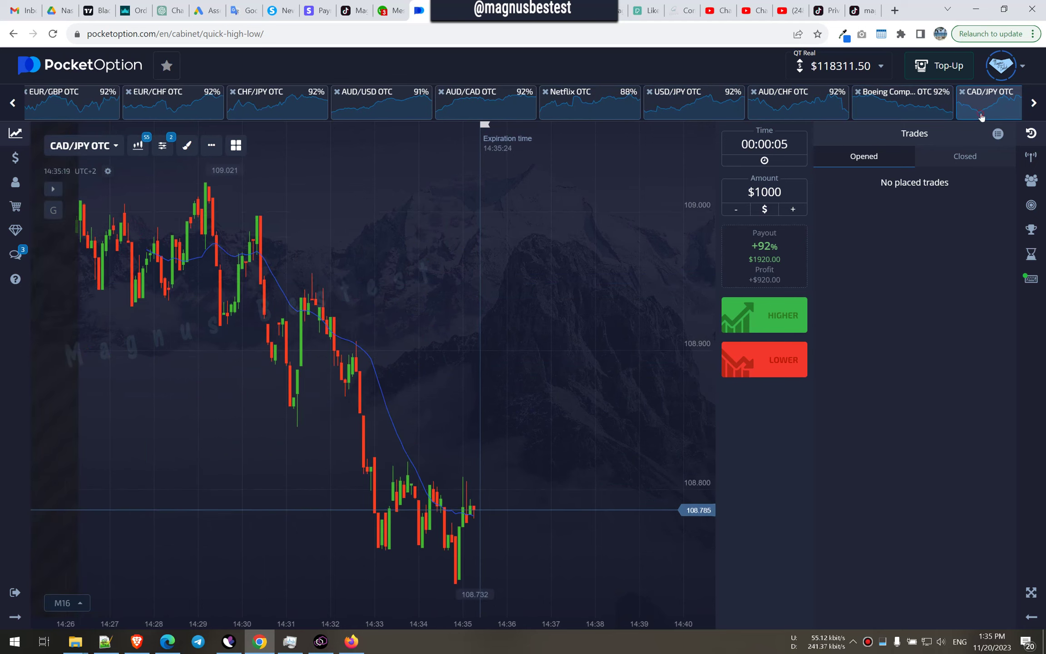
{"action": "scroll", "coordinate": [736, 102], "scroll_direction": "down", "scroll_amount": 4}
{"action": "left_click", "coordinate": [654, 102]}
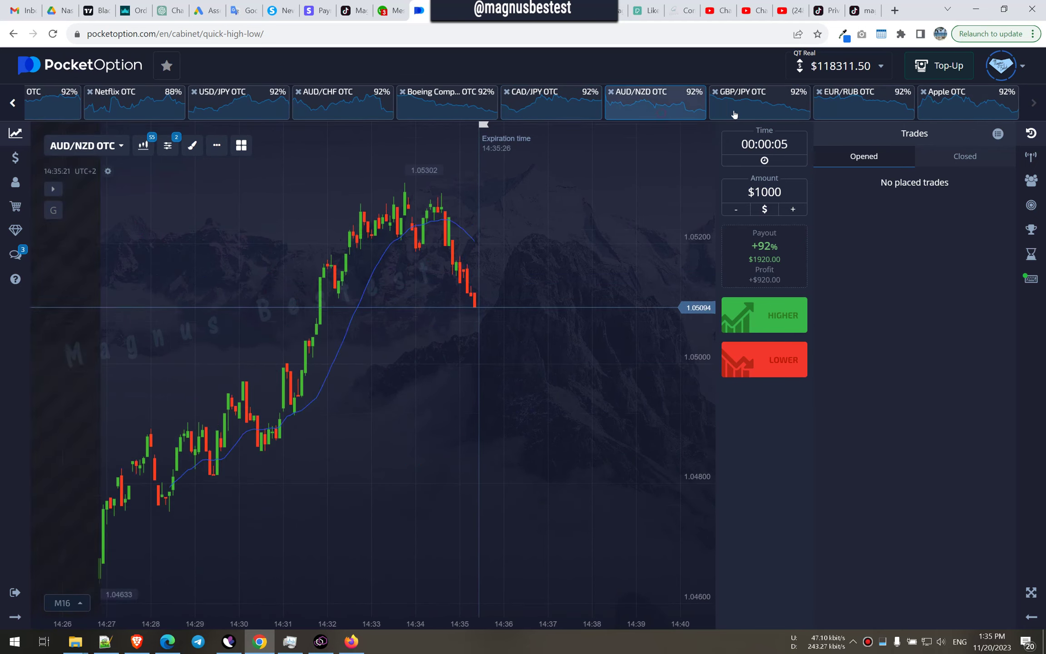
{"action": "left_click", "coordinate": [760, 103]}
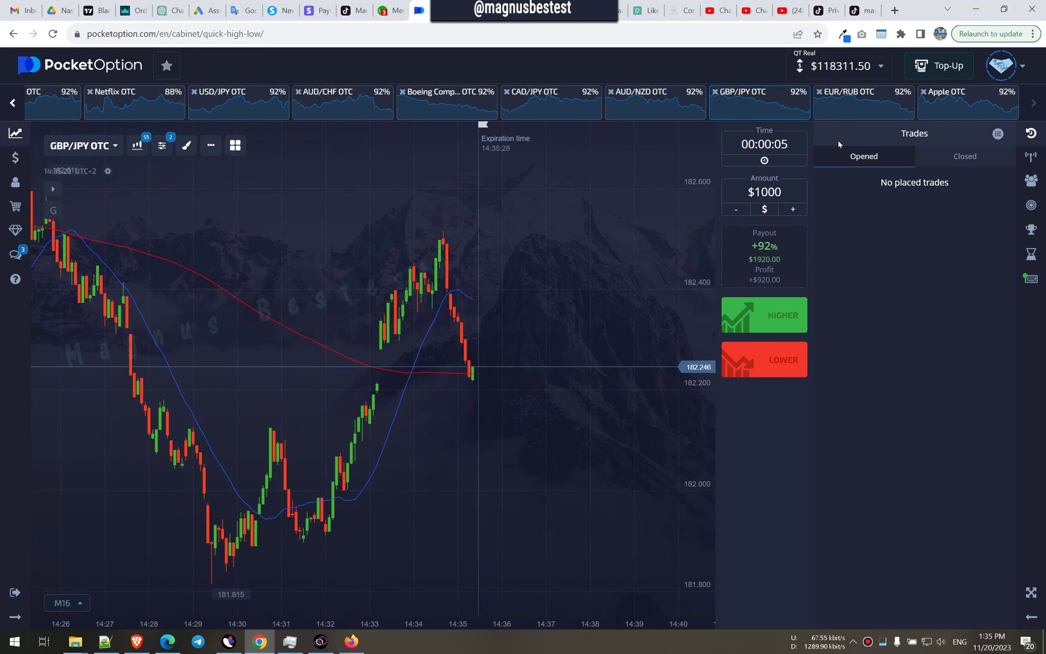
{"action": "left_click", "coordinate": [862, 99]}
{"action": "left_click", "coordinate": [964, 98]}
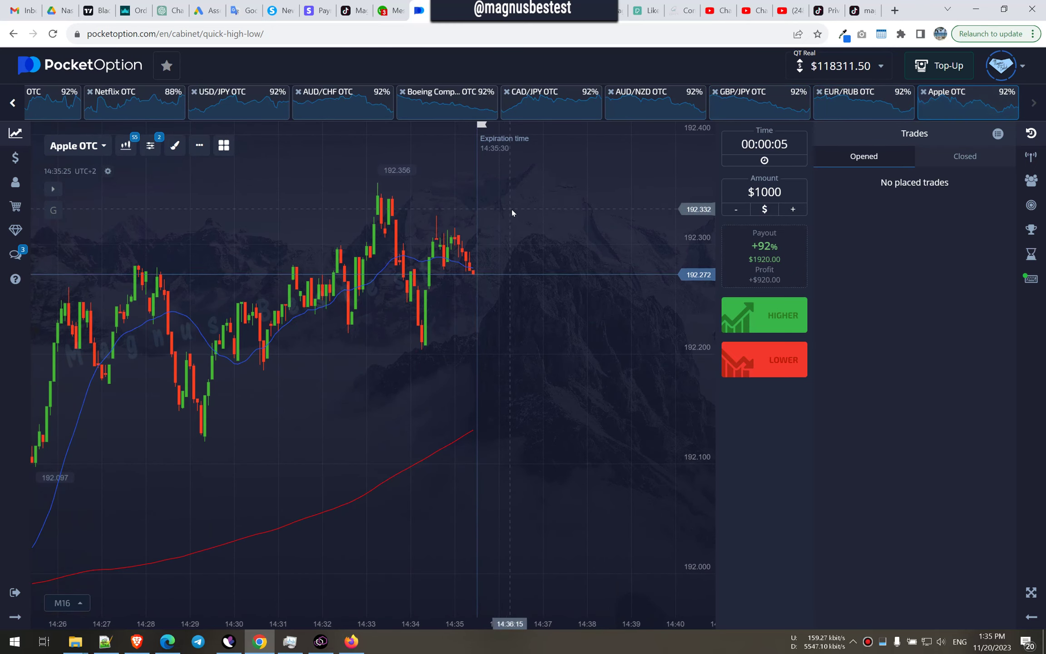
{"action": "scroll", "coordinate": [82, 102], "scroll_direction": "up", "scroll_amount": 3}
{"action": "scroll", "coordinate": [49, 102], "scroll_direction": "up", "scroll_amount": 3}
{"action": "scroll", "coordinate": [24, 102], "scroll_direction": "up", "scroll_amount": 3}
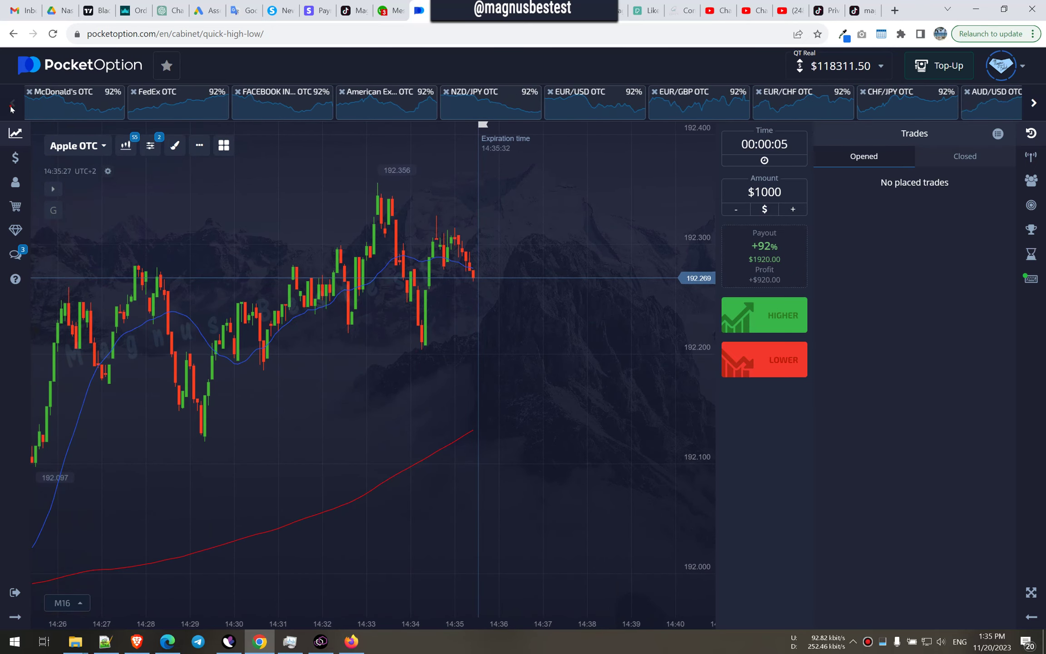
{"action": "scroll", "coordinate": [12, 105], "scroll_direction": "up", "scroll_amount": 3}
- Browse McDonald's, FedEx, Facebook, NZD/JPY, EUR/USD, EUR/GBP, EUR/CHF and CHF/JPY OTC charts
{"action": "left_click", "coordinate": [180, 102]}
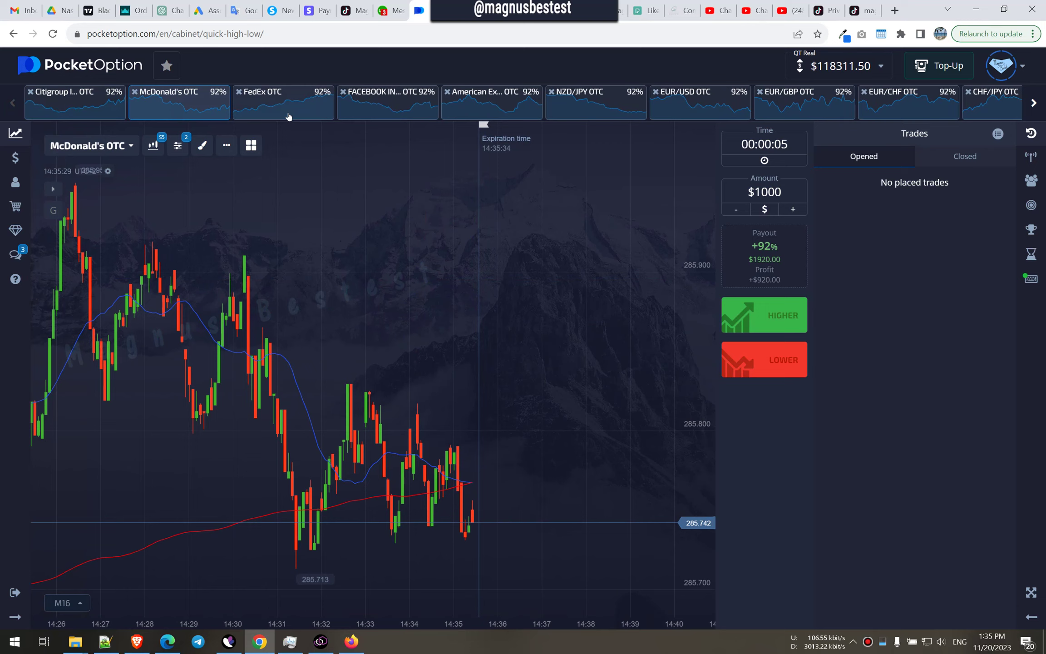
{"action": "left_click", "coordinate": [282, 103]}
{"action": "left_click", "coordinate": [389, 102]}
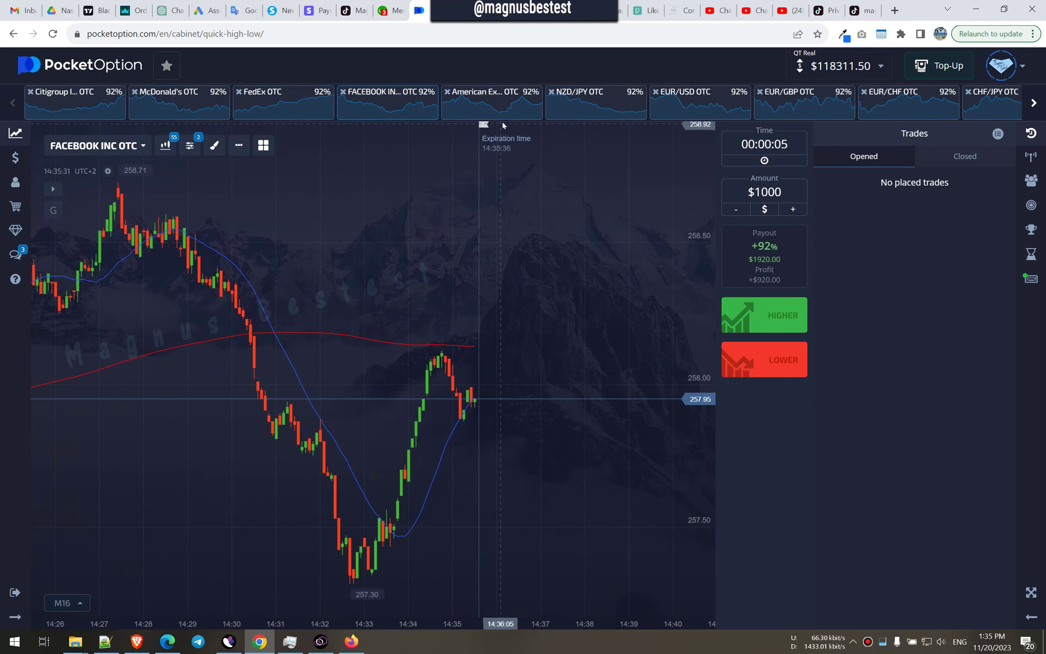
{"action": "left_click", "coordinate": [588, 103]}
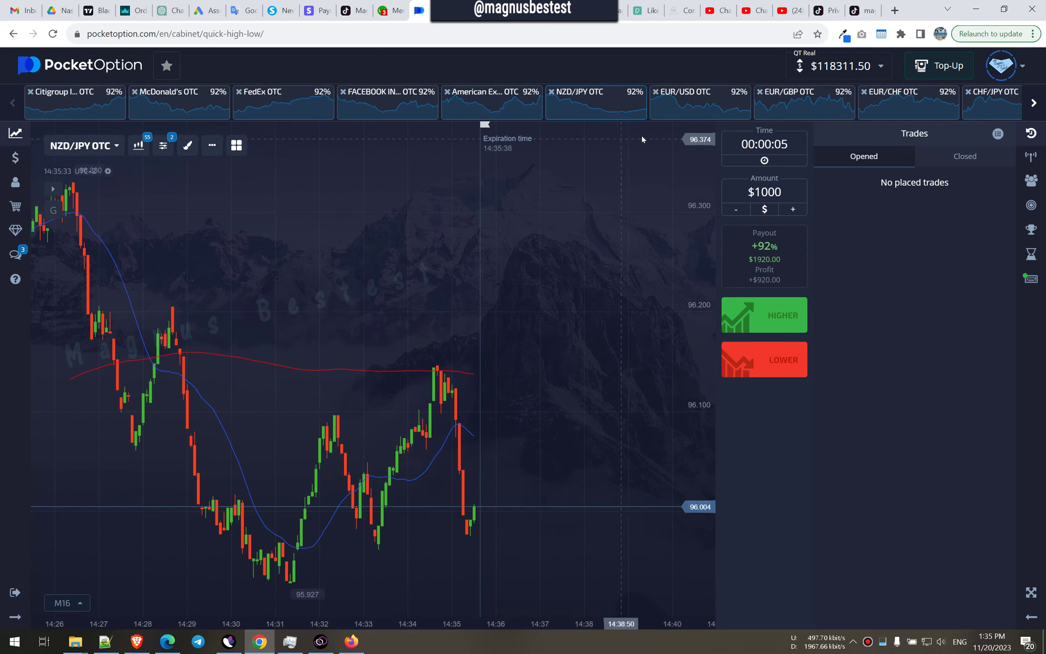
{"action": "left_click", "coordinate": [697, 103]}
{"action": "left_click", "coordinate": [789, 103]}
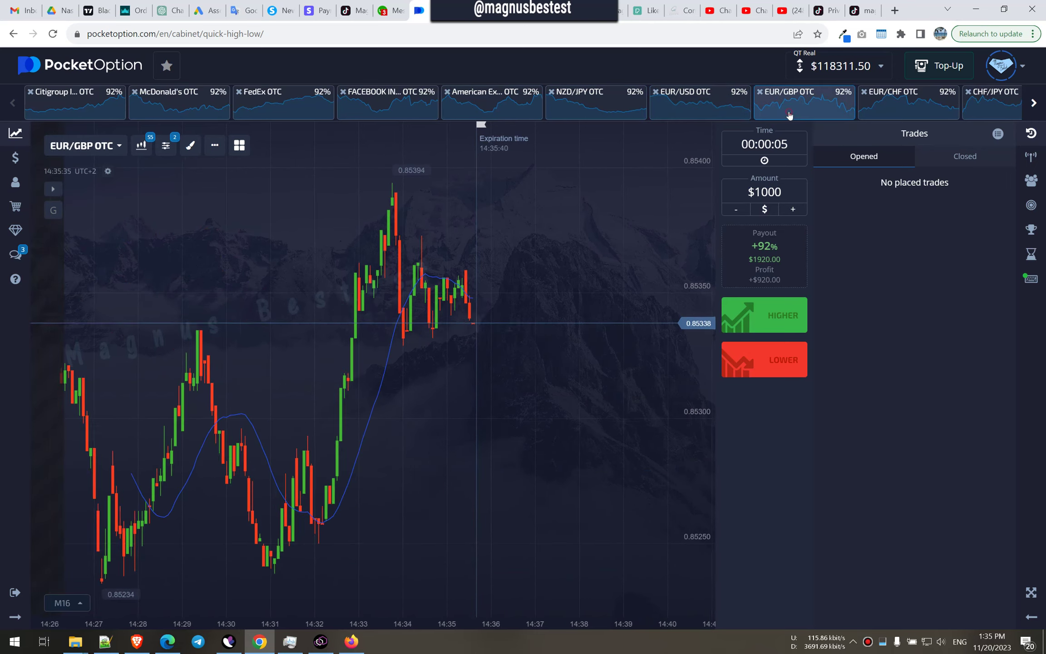
{"action": "left_click", "coordinate": [895, 102]}
{"action": "left_click", "coordinate": [993, 98]}
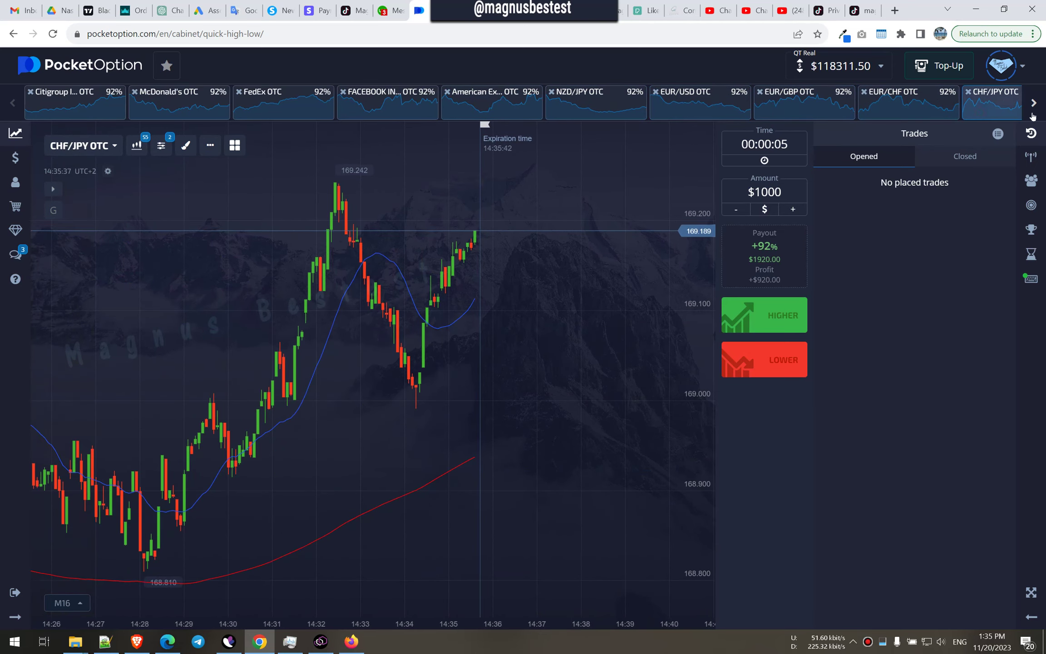
{"action": "scroll", "coordinate": [573, 103], "scroll_direction": "down", "scroll_amount": 5}
- Browse AUD/USD, AUD/CAD, Netflix, USD/JPY, AUD/CHF, Boeing and CAD/JPY, returning to Boeing OTC
{"action": "left_click", "coordinate": [197, 102]}
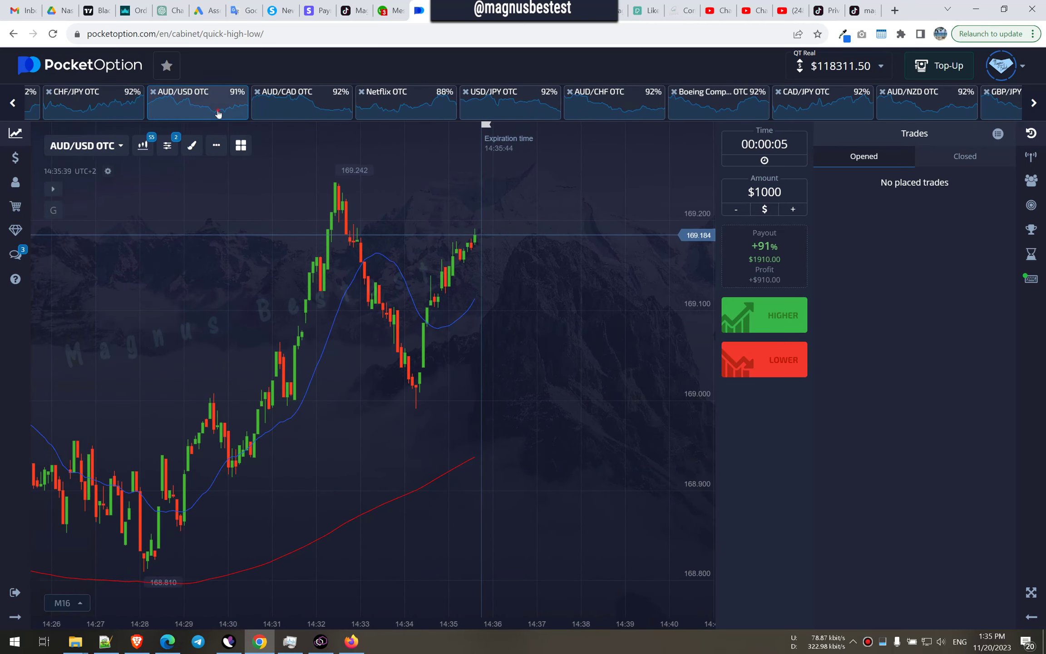
{"action": "left_click", "coordinate": [302, 102]}
{"action": "left_click", "coordinate": [407, 102]}
{"action": "left_click", "coordinate": [511, 102]}
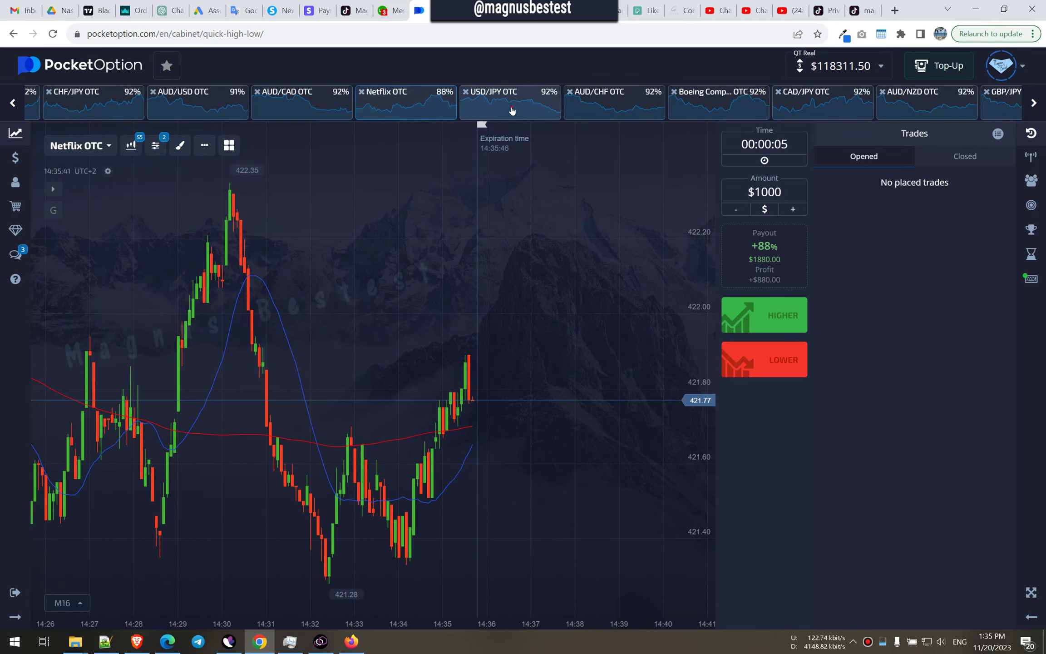
{"action": "left_click", "coordinate": [615, 102]}
{"action": "left_click", "coordinate": [710, 106]}
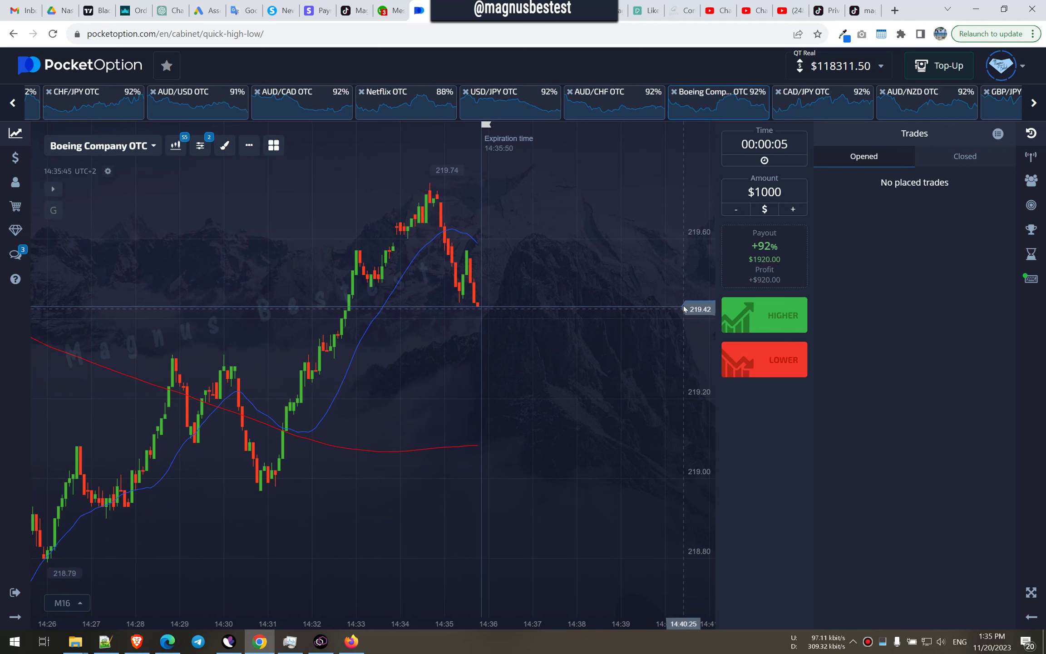
{"action": "left_click", "coordinate": [840, 110]}
{"action": "left_click", "coordinate": [719, 102]}
- Browse the AUD/NZD, GBP/JPY, EUR/RUB and Apple OTC charts at the strip's far end
{"action": "left_click", "coordinate": [926, 103]}
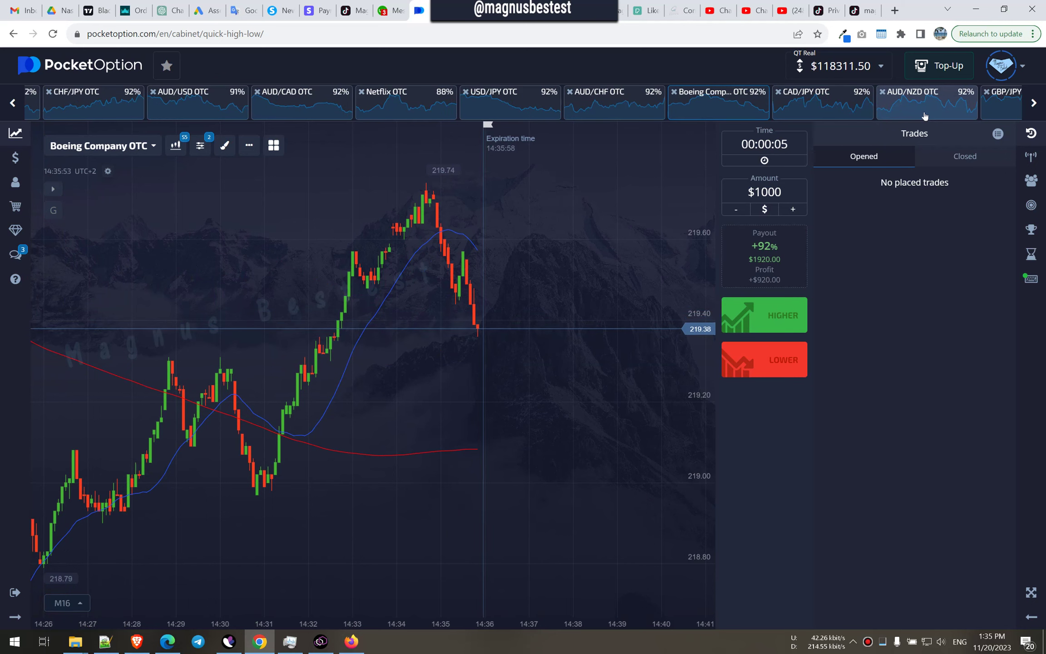
{"action": "left_click", "coordinate": [925, 102]}
{"action": "left_click", "coordinate": [1002, 103]}
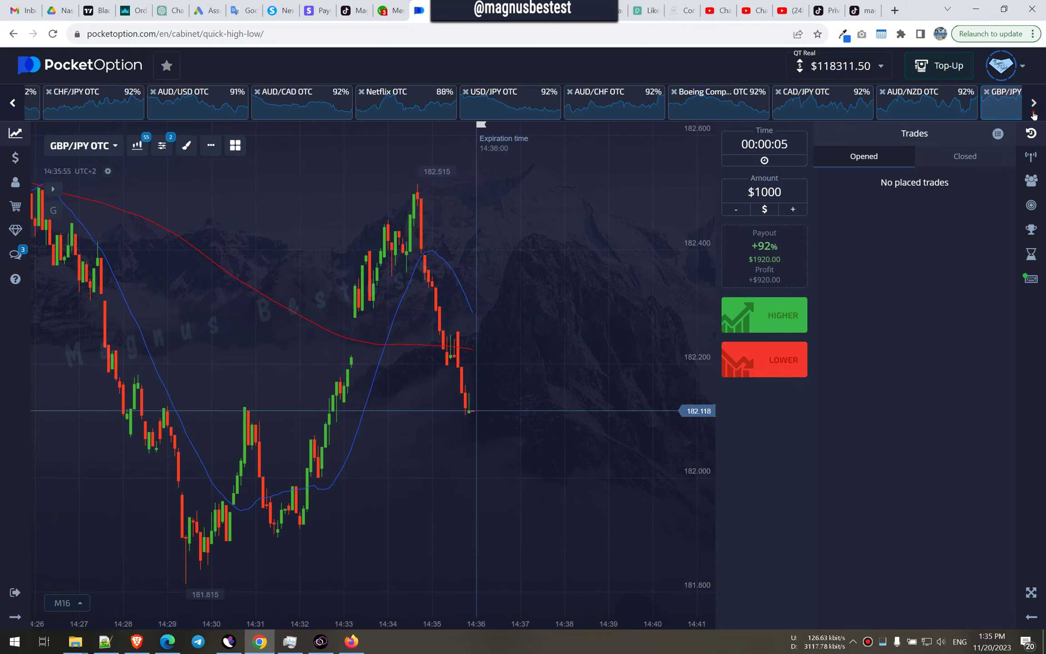
{"action": "left_click", "coordinate": [1034, 103]}
{"action": "left_click", "coordinate": [888, 112]}
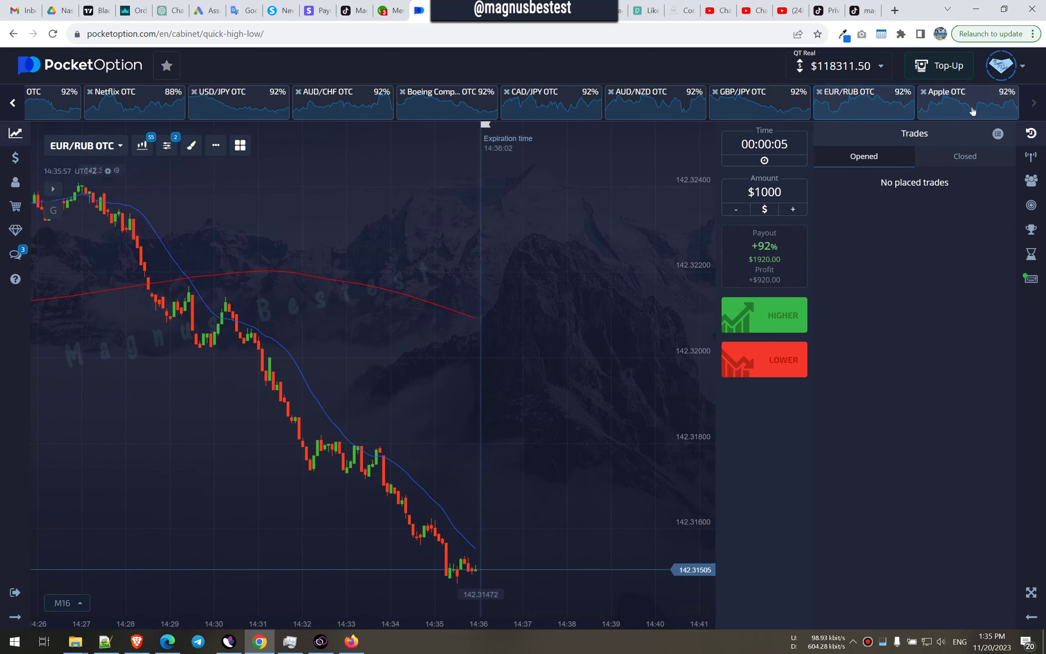
{"action": "left_click", "coordinate": [969, 102]}
- Page the strip back and browse Citigroup, McDonald's, FedEx, Facebook and American Express OTC
{"action": "left_click", "coordinate": [13, 103]}
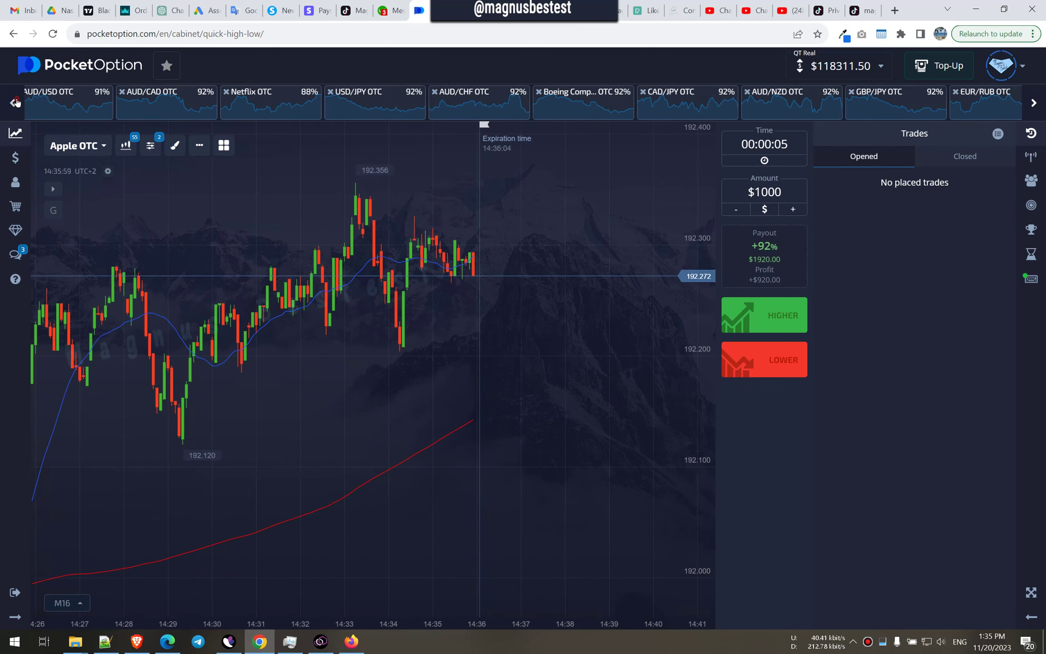
{"action": "left_click", "coordinate": [13, 102]}
{"action": "left_click", "coordinate": [74, 102]}
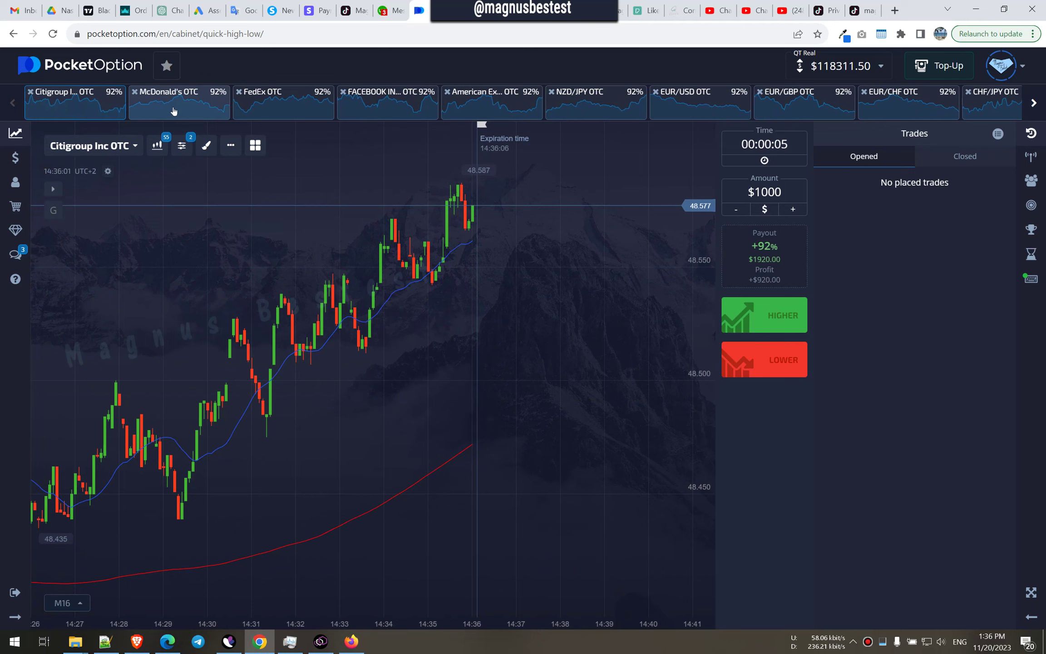
{"action": "left_click", "coordinate": [179, 103]}
{"action": "left_click", "coordinate": [283, 102]}
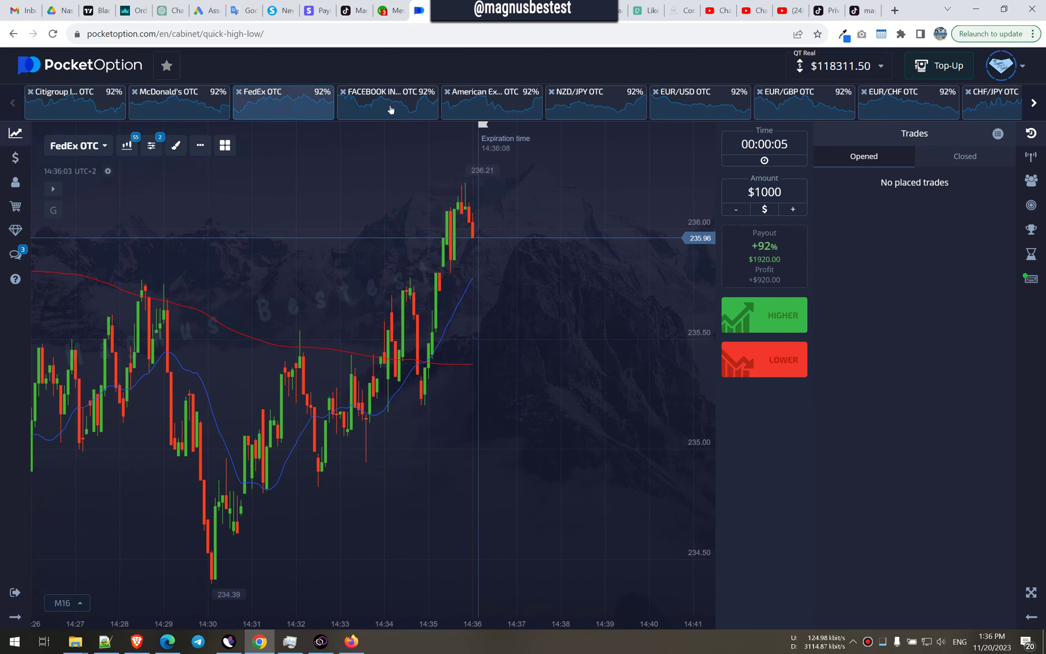
{"action": "left_click", "coordinate": [388, 103]}
{"action": "left_click", "coordinate": [492, 103]}
- Browse NZD/JPY, EUR/USD, EUR/GBP, EUR/CHF and CHF/JPY OTC charts, then page the strip right again
{"action": "left_click", "coordinate": [596, 102]}
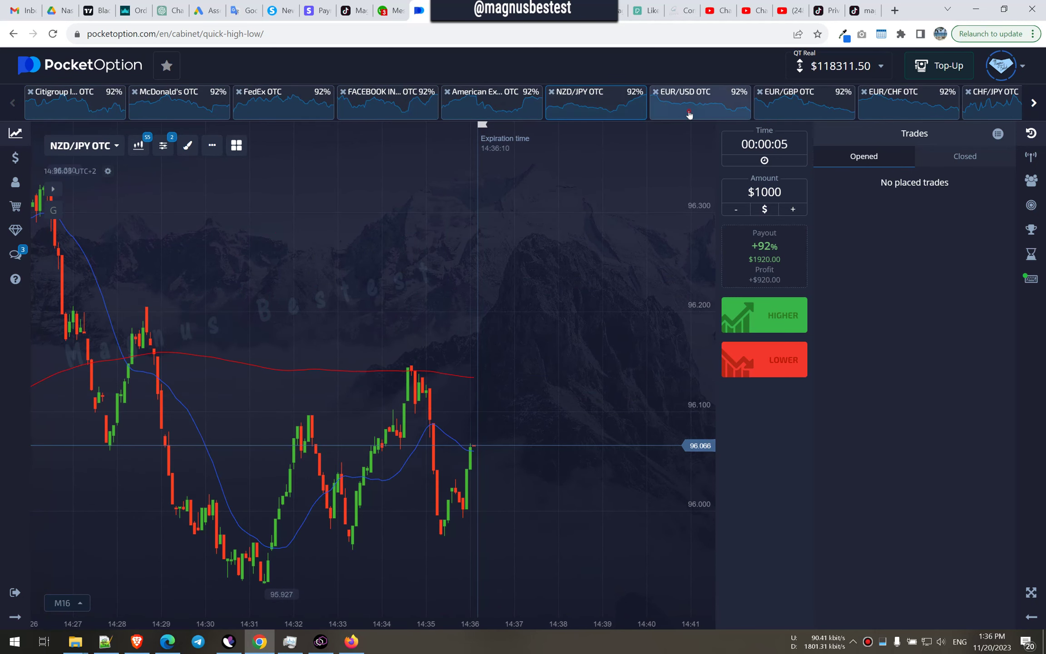
{"action": "left_click", "coordinate": [699, 102]}
{"action": "left_click", "coordinate": [805, 102]}
{"action": "left_click", "coordinate": [907, 102]}
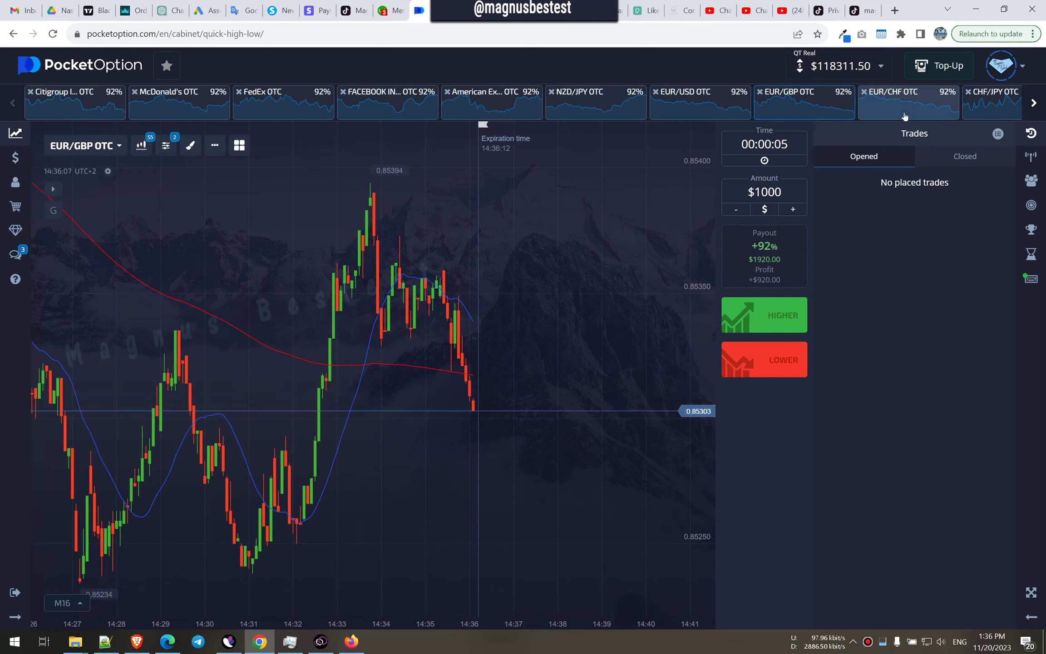
{"action": "left_click", "coordinate": [991, 102]}
{"action": "left_click", "coordinate": [1034, 102]}
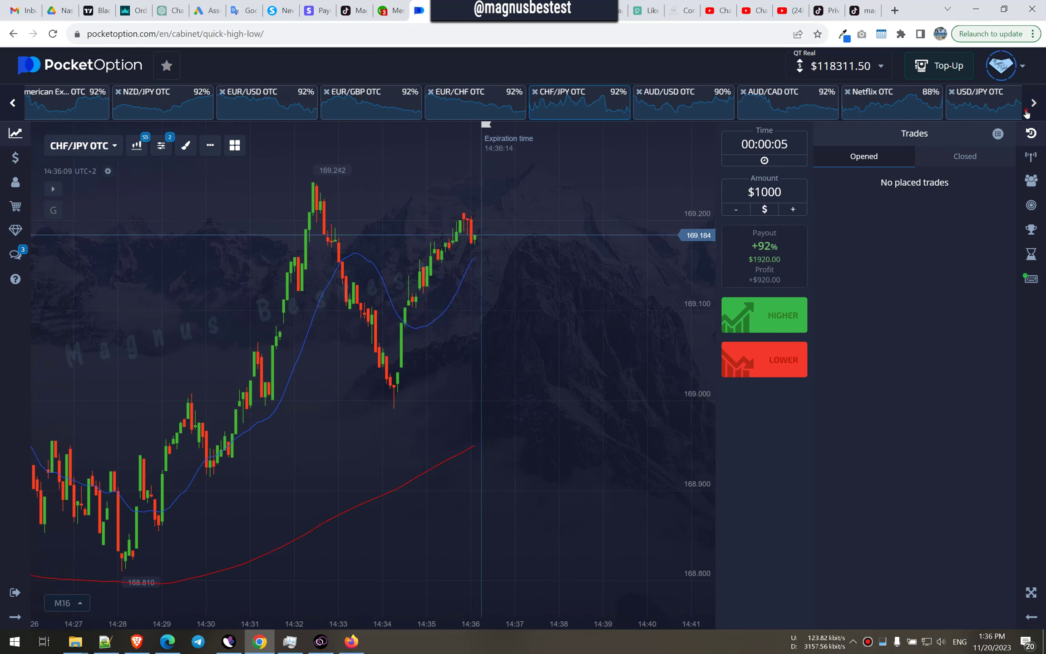
- Browse AUD/USD, AUD/CAD, Netflix, USD/JPY, AUD/CHF and Boeing, ending on CAD/JPY OTC
{"action": "left_click", "coordinate": [200, 114]}
{"action": "left_click", "coordinate": [302, 103]}
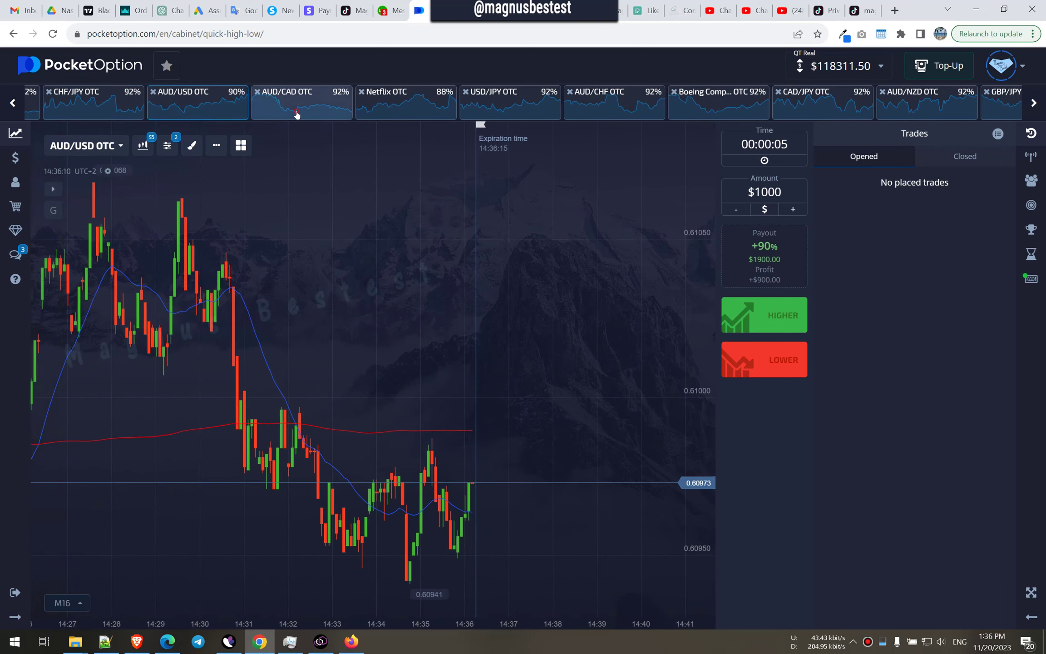
{"action": "left_click", "coordinate": [406, 102]}
{"action": "left_click", "coordinate": [511, 103]}
{"action": "left_click", "coordinate": [615, 102]}
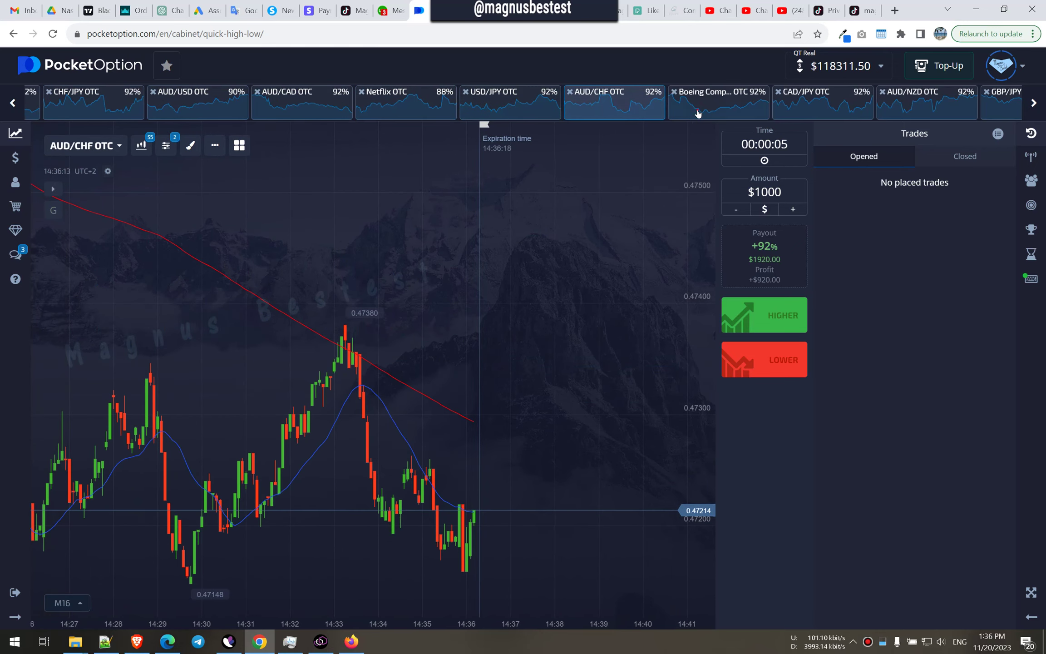
{"action": "left_click", "coordinate": [719, 103]}
{"action": "left_click", "coordinate": [808, 106]}
{"action": "left_click", "coordinate": [901, 107]}
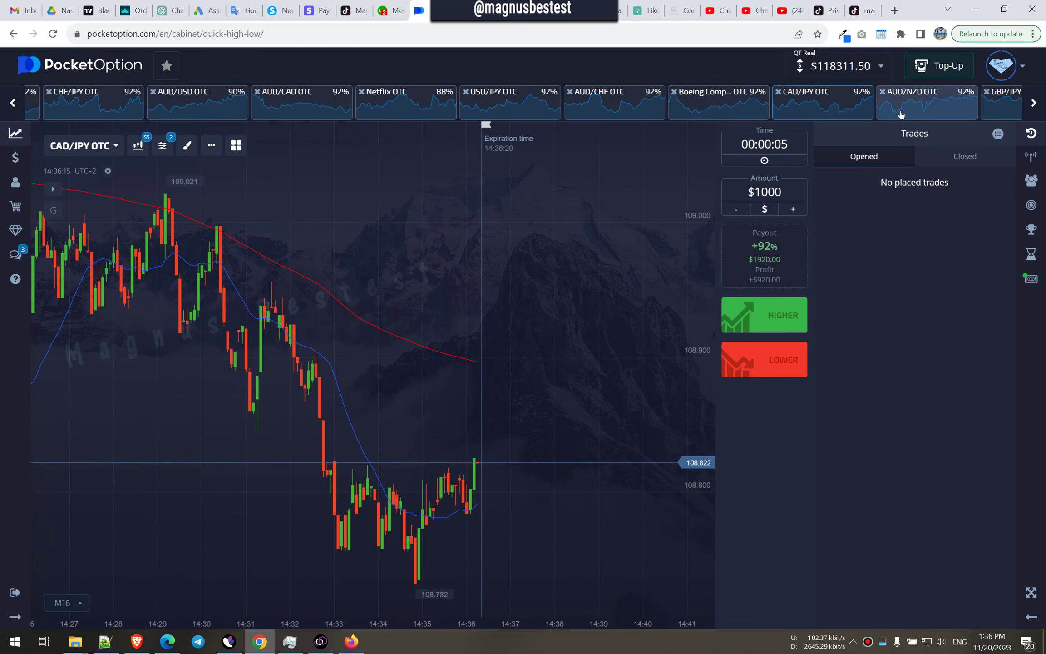
- Place $1000 HIGHER trades on CAD/JPY OTC and confirm the two $920 wins
{"action": "left_click", "coordinate": [765, 315]}
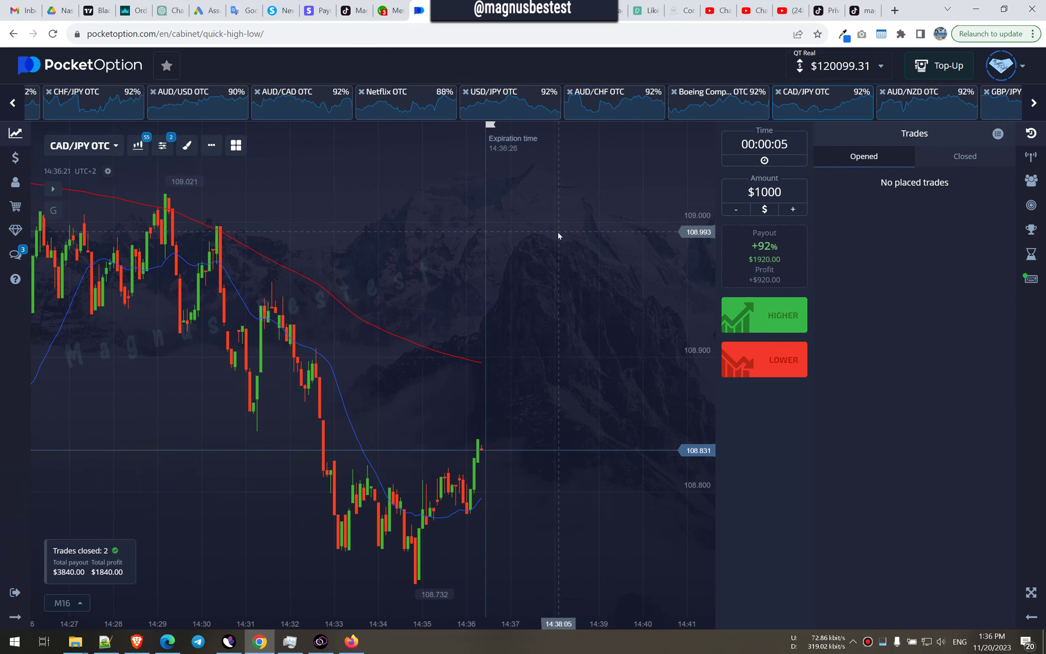
{"action": "left_click", "coordinate": [965, 158]}
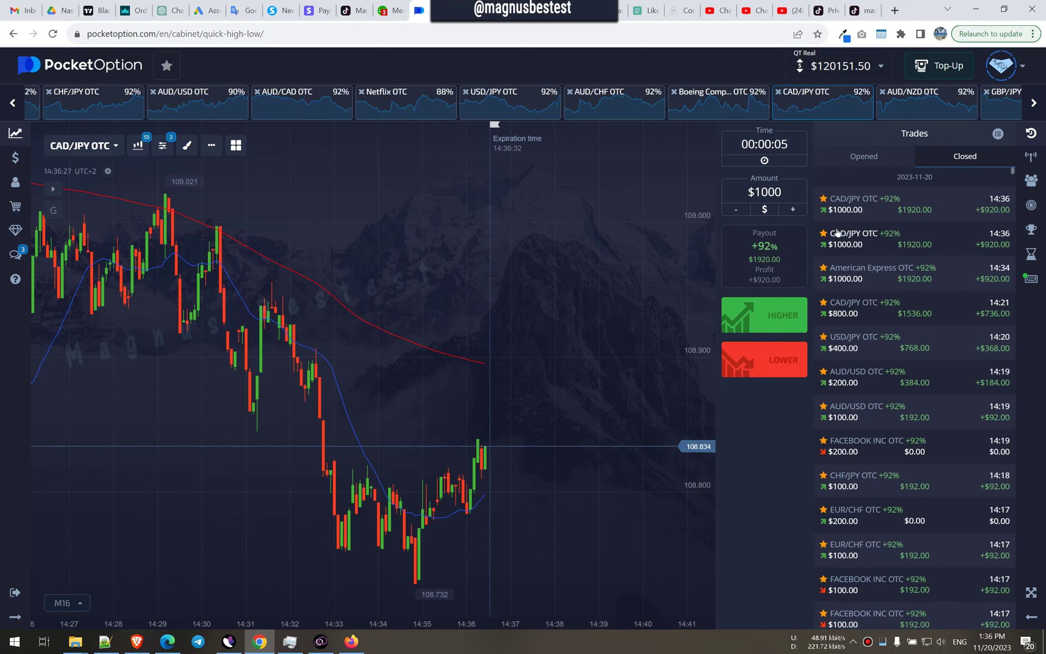
{"action": "left_click", "coordinate": [856, 158]}
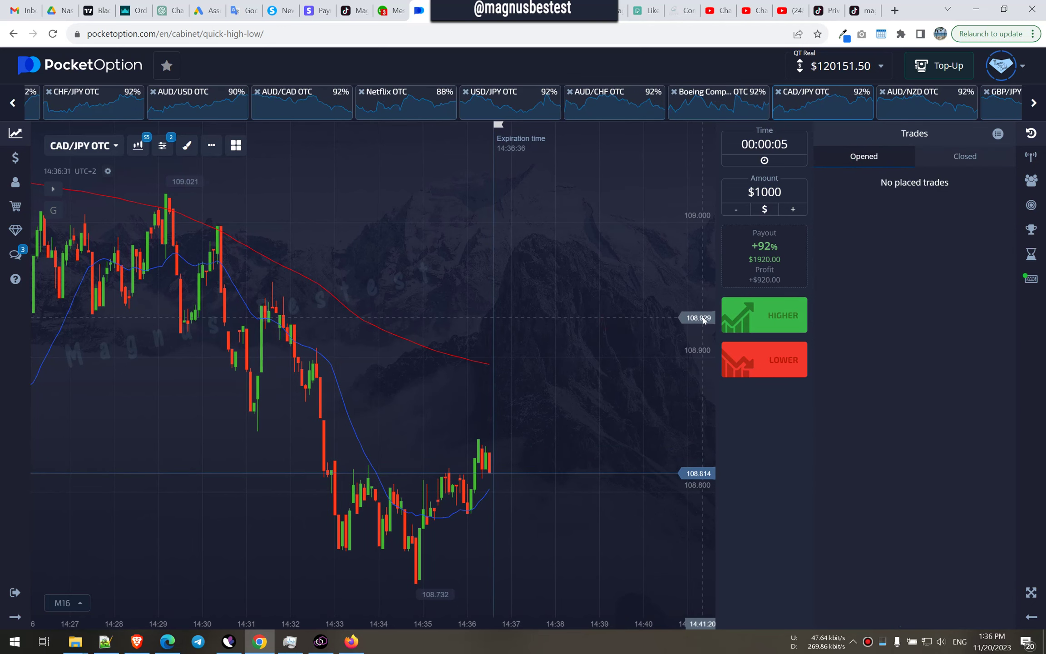
- Flick through the AUD/NZD, GBP/JPY, EUR/RUB and Apple OTC charts at the strip's end
{"action": "left_click", "coordinate": [916, 92]}
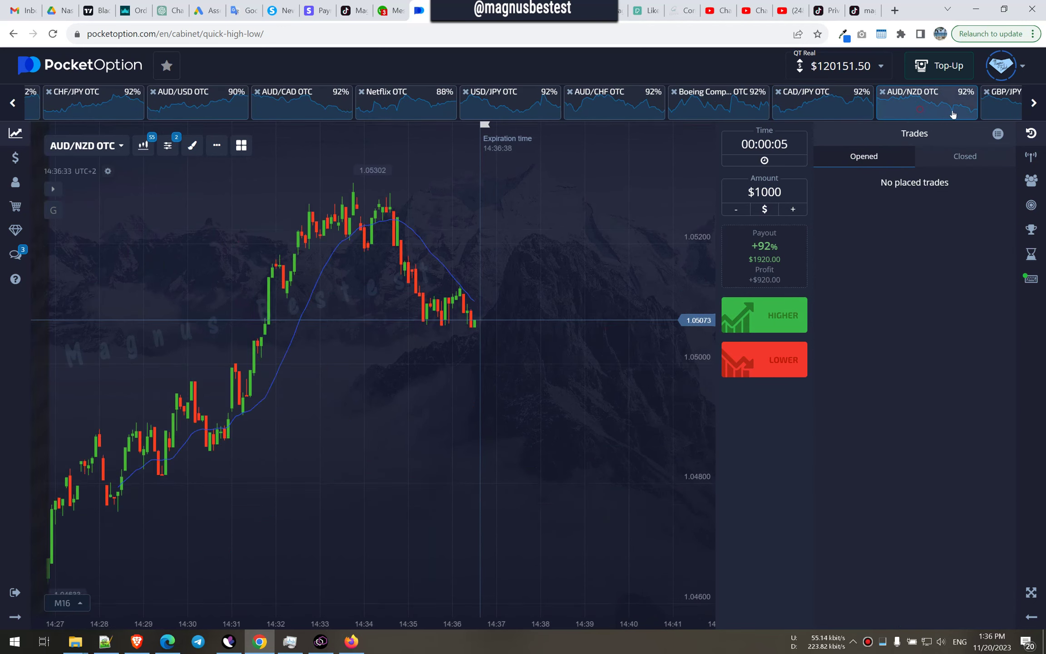
{"action": "left_click", "coordinate": [1002, 99]}
{"action": "left_click", "coordinate": [1035, 102]}
{"action": "left_click", "coordinate": [862, 102]}
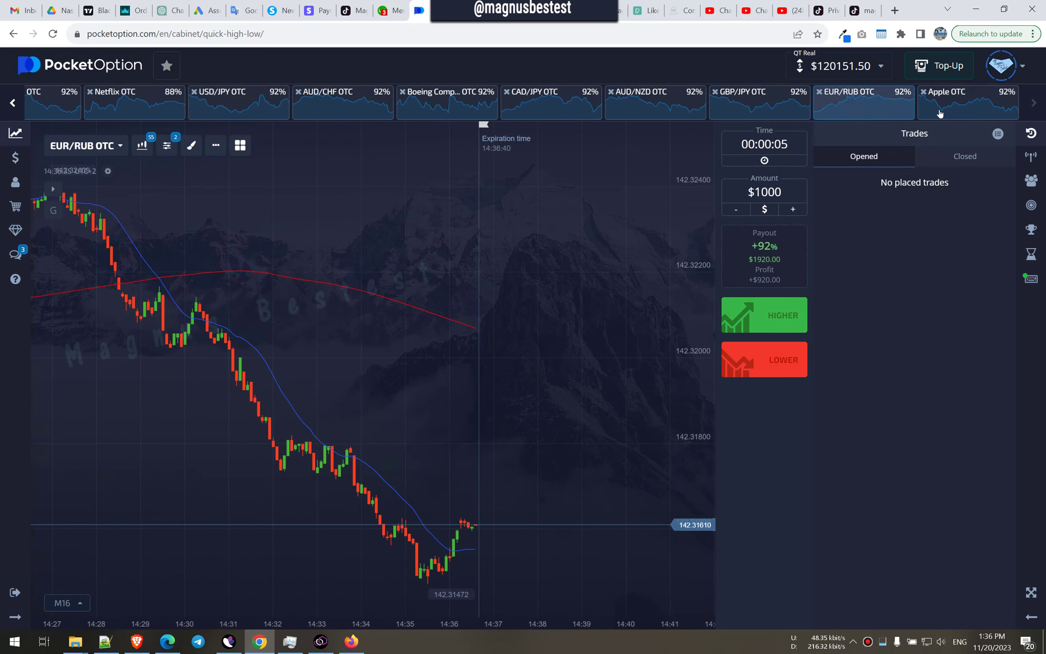
{"action": "left_click", "coordinate": [940, 102]}
{"action": "left_click", "coordinate": [867, 103]}
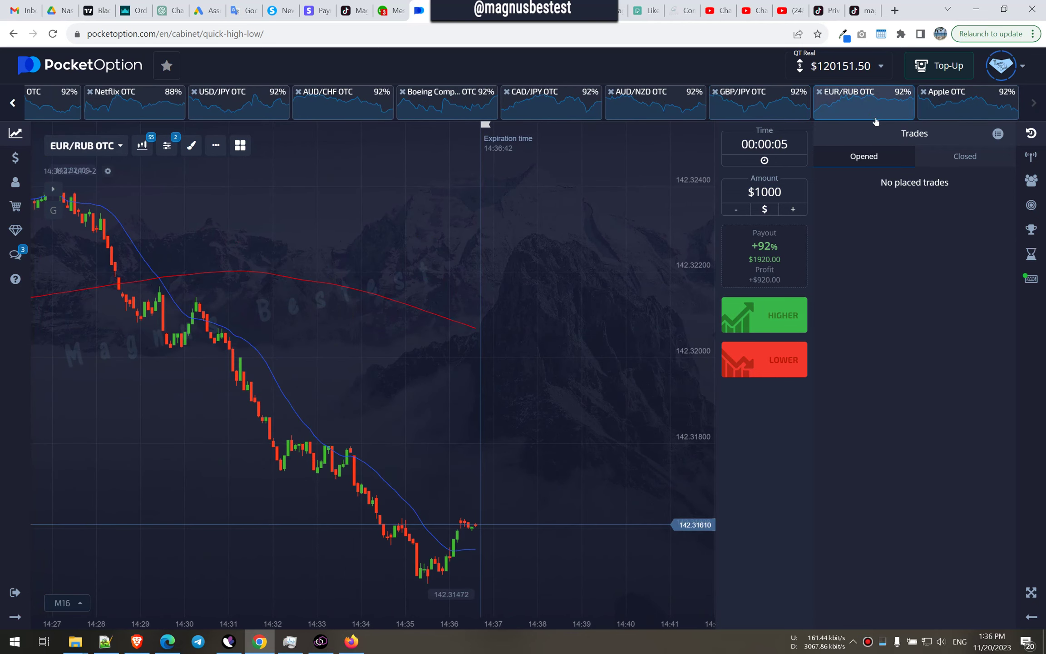
{"action": "left_click", "coordinate": [948, 100]}
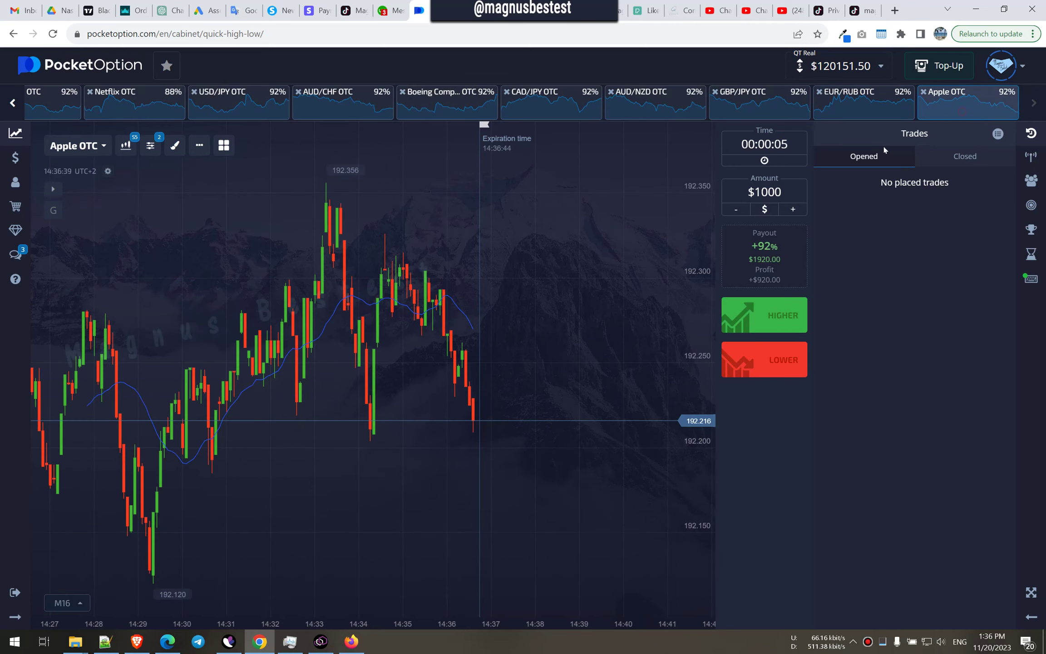
{"action": "left_click", "coordinate": [14, 103]}
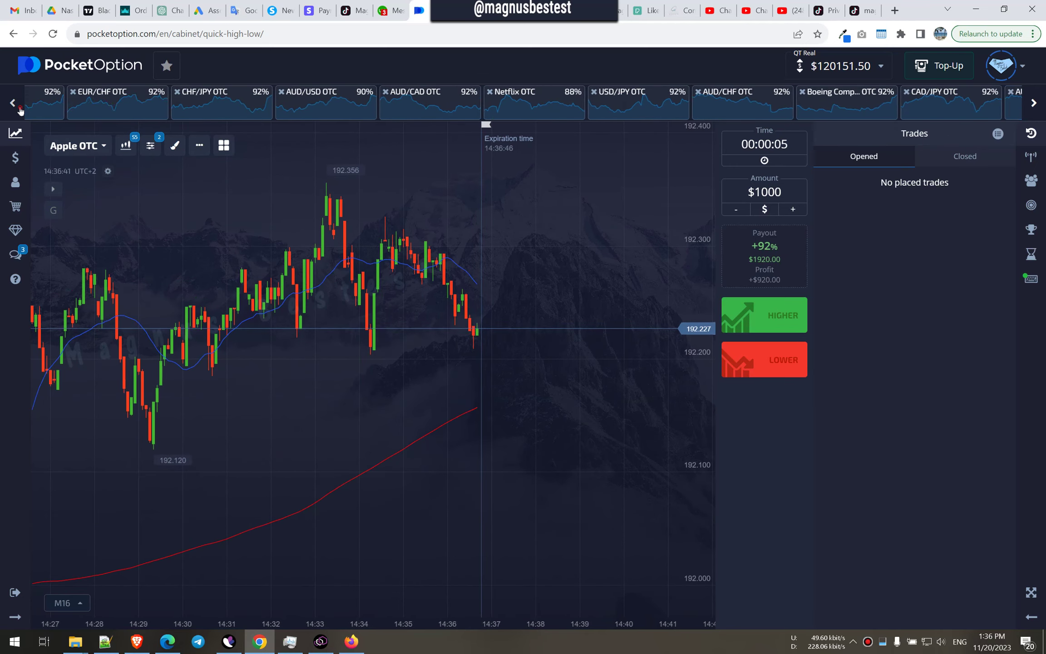
{"action": "left_click", "coordinate": [13, 103]}
- Browse the OTC charts from Citigroup and McDonald's through EUR/USD to CHF/JPY
{"action": "left_click", "coordinate": [88, 107]}
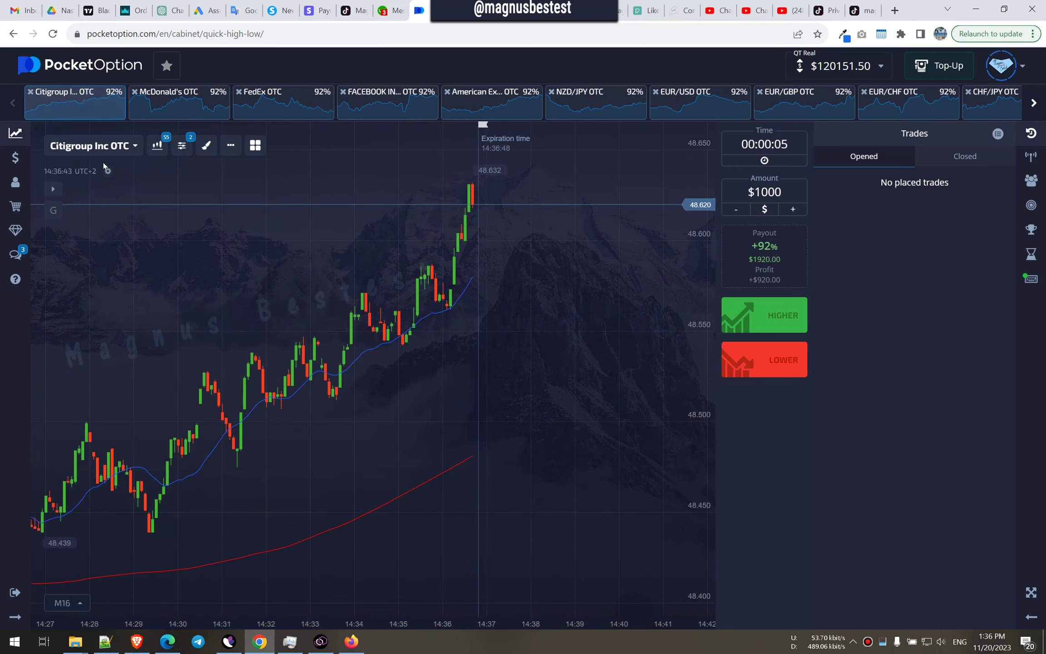
{"action": "left_click", "coordinate": [180, 100]}
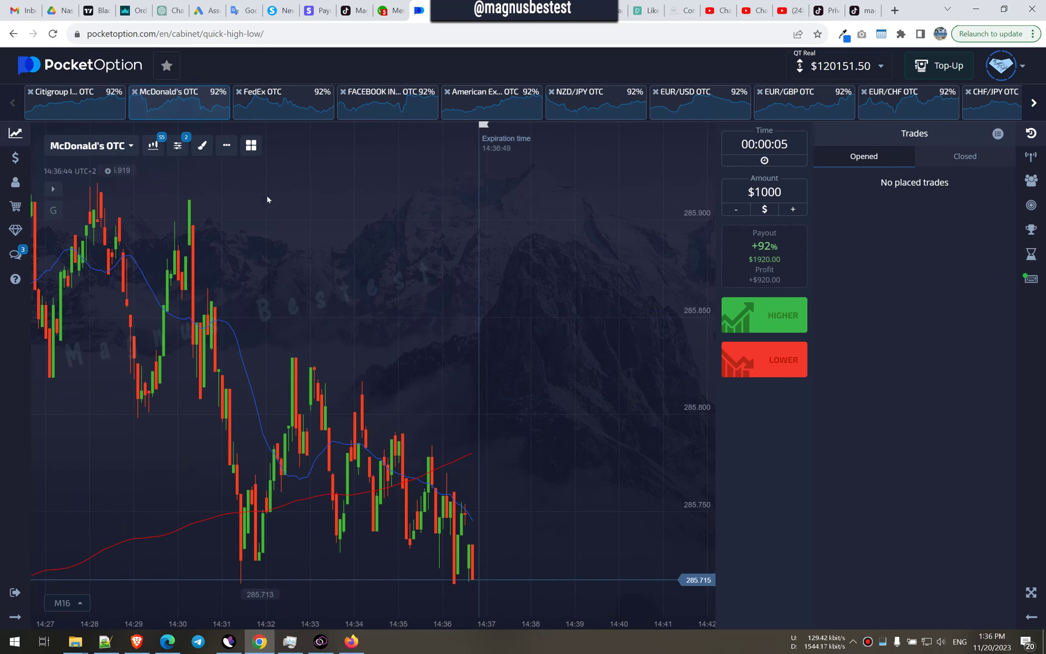
{"action": "left_click", "coordinate": [282, 100]}
{"action": "left_click", "coordinate": [387, 100]}
{"action": "left_click", "coordinate": [490, 100]}
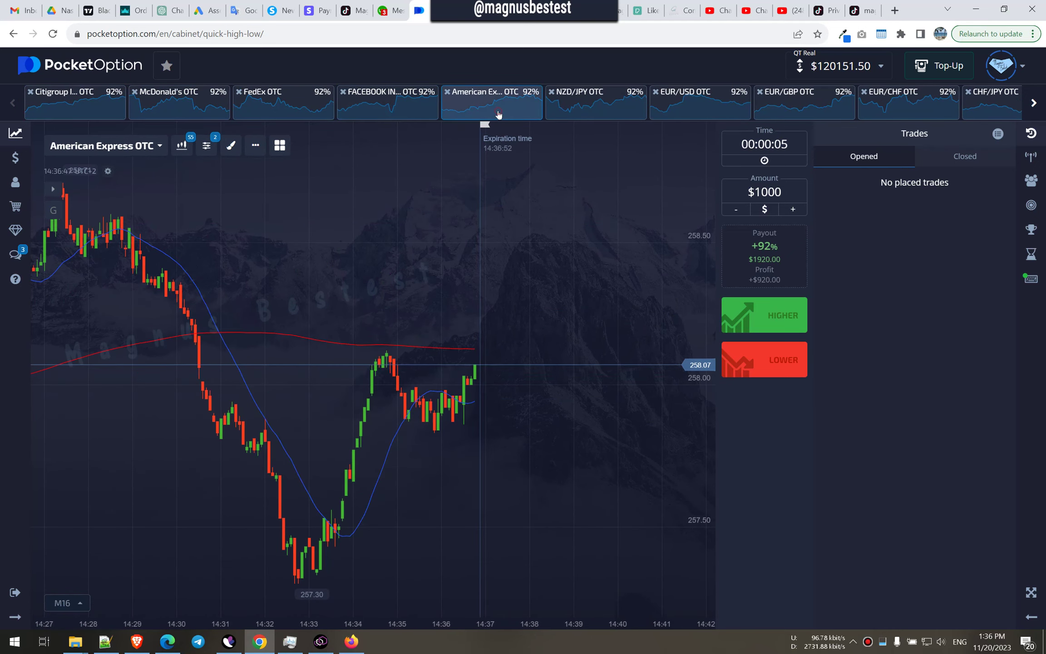
{"action": "left_click", "coordinate": [595, 100]}
{"action": "left_click", "coordinate": [700, 100]}
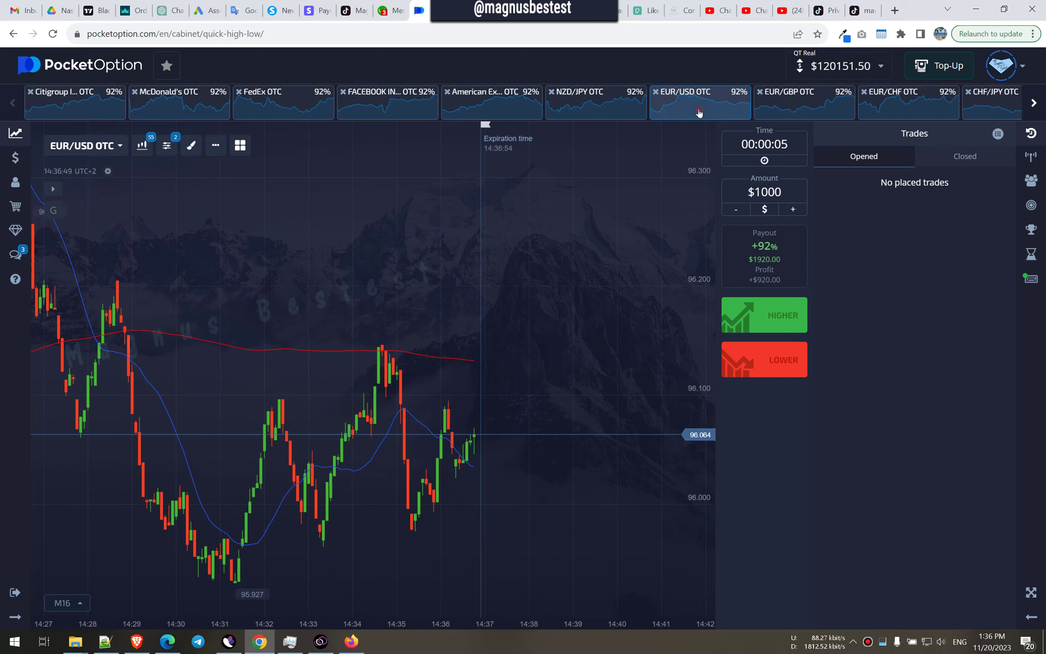
{"action": "left_click", "coordinate": [803, 100]}
{"action": "left_click", "coordinate": [905, 100]}
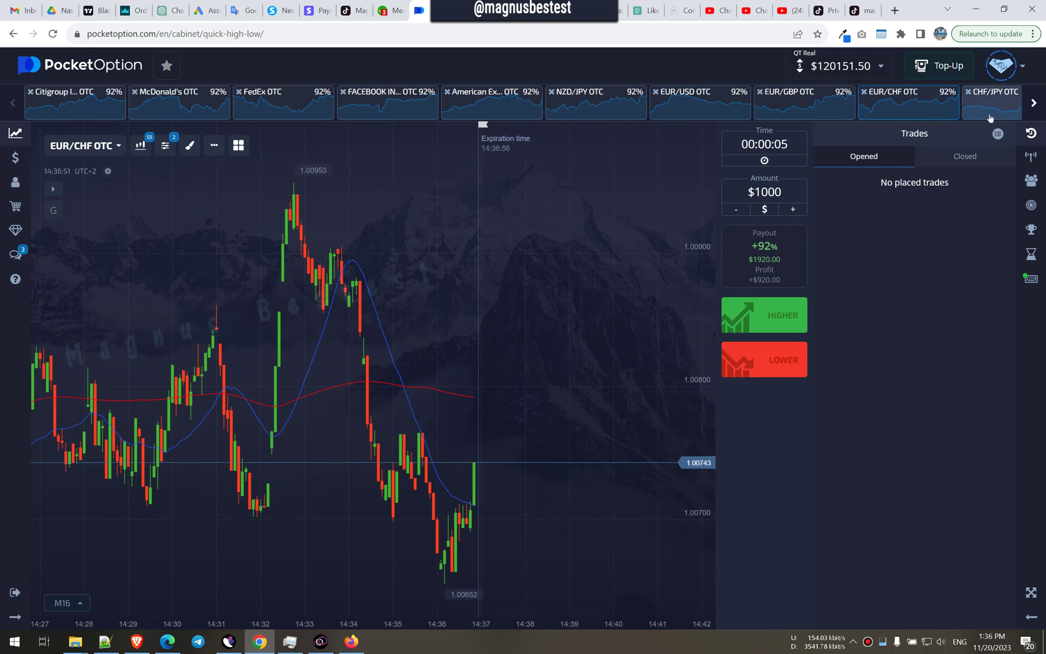
{"action": "left_click", "coordinate": [991, 100]}
{"action": "left_click", "coordinate": [1033, 103]}
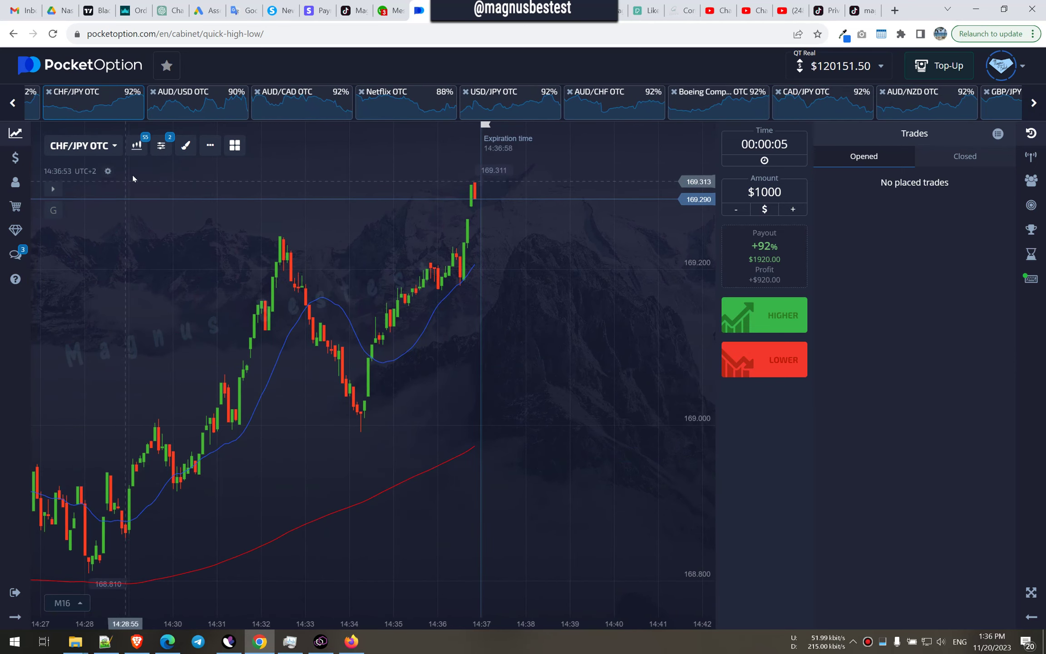
- Check the AUD/USD, AUD/CAD, Netflix, USD/JPY, Boeing, GBP/JPY and EUR/RUB OTC charts
{"action": "left_click", "coordinate": [198, 100]}
{"action": "left_click", "coordinate": [300, 100]}
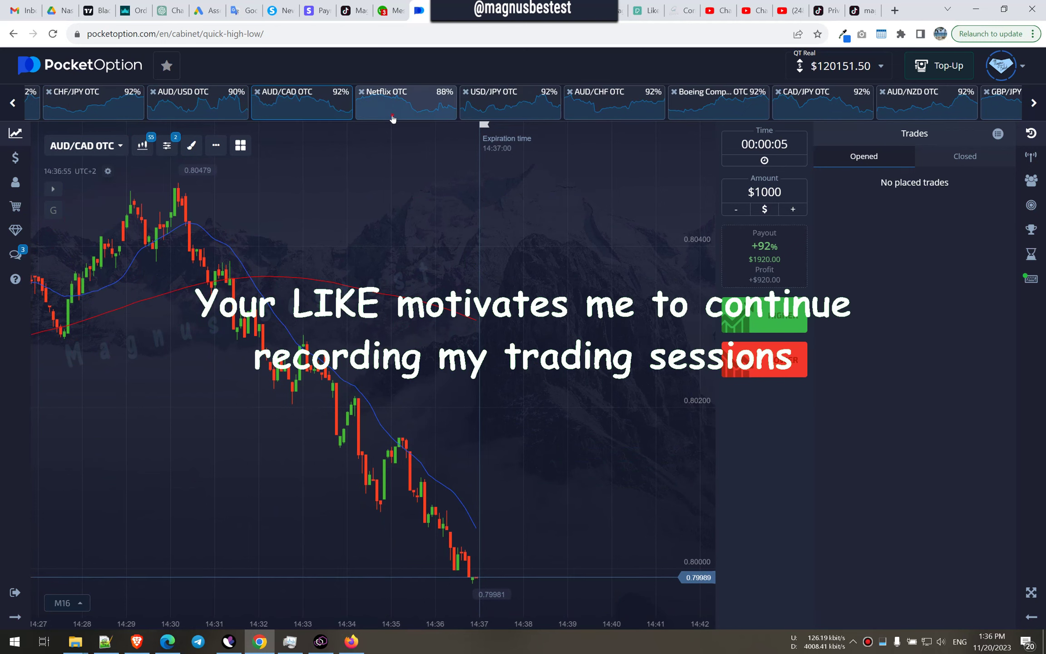
{"action": "left_click", "coordinate": [405, 100]}
{"action": "left_click", "coordinate": [510, 100]}
{"action": "left_click", "coordinate": [613, 100]}
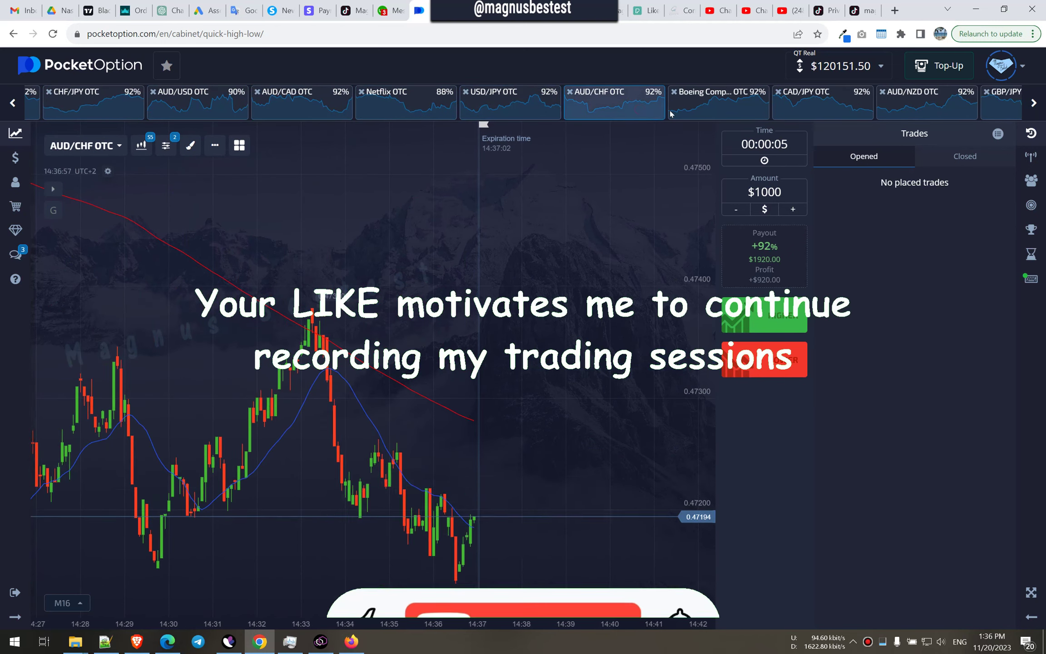
{"action": "left_click", "coordinate": [718, 100]}
{"action": "left_click", "coordinate": [821, 100]}
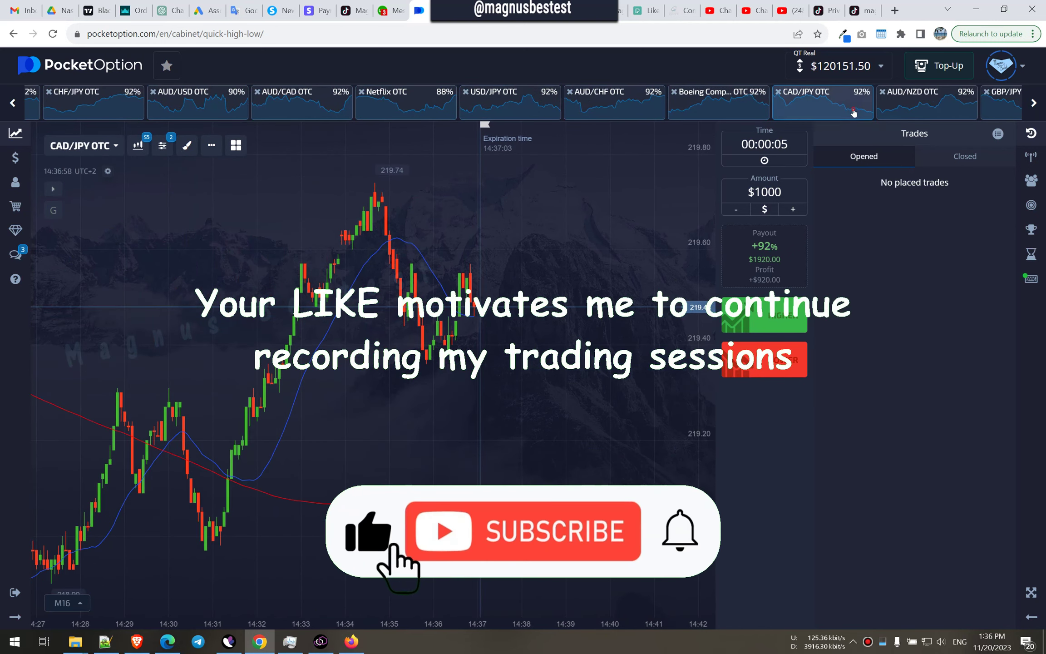
{"action": "left_click", "coordinate": [926, 99]}
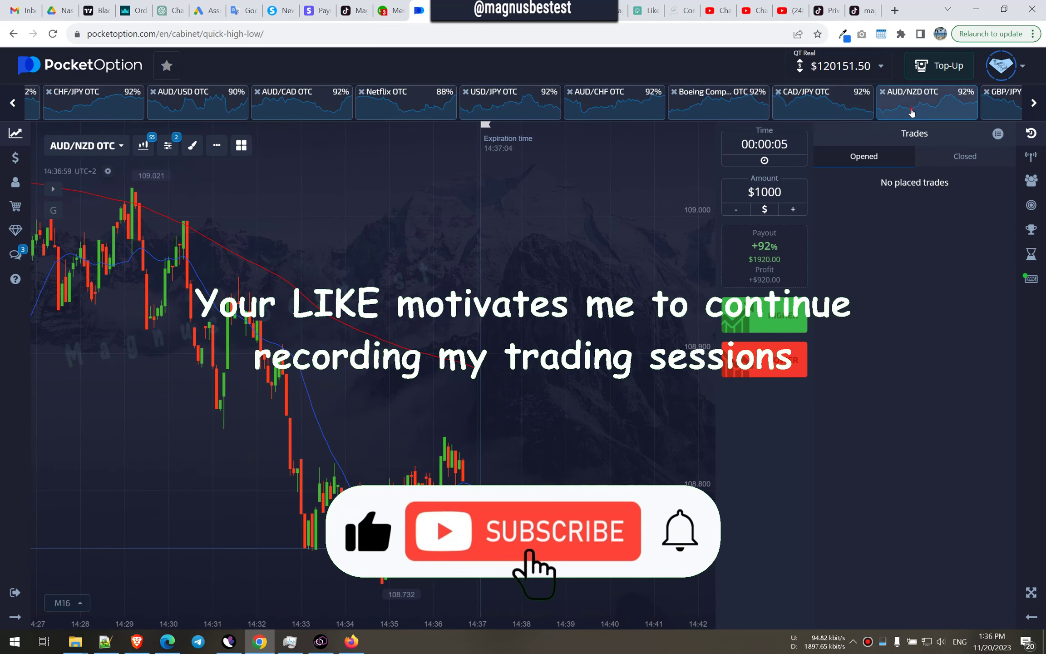
{"action": "left_click", "coordinate": [1002, 100]}
{"action": "left_click", "coordinate": [1034, 103]}
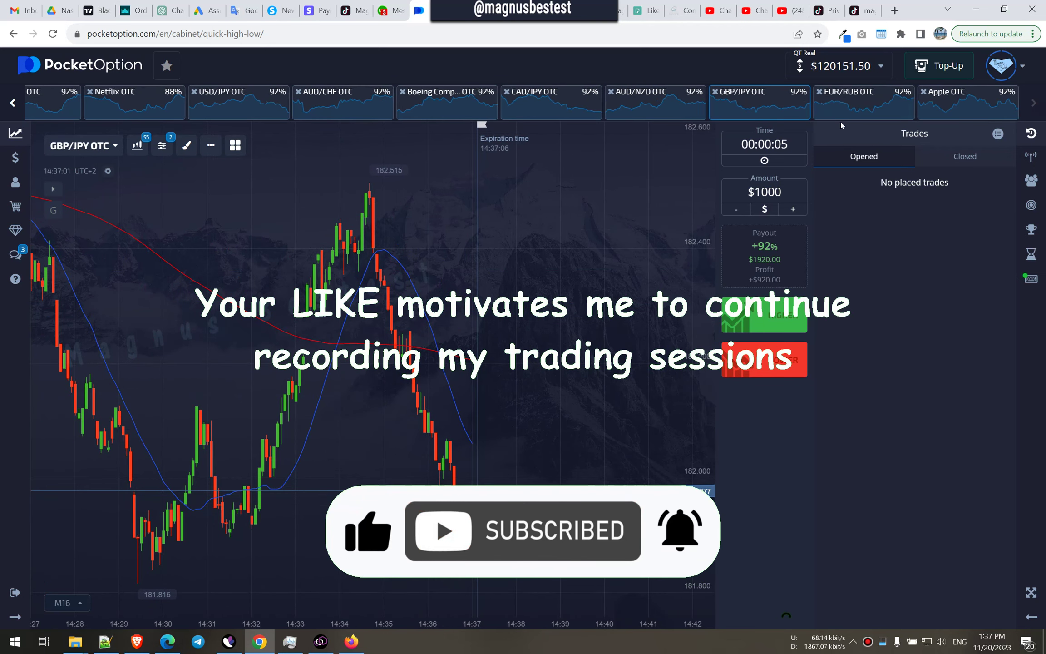
{"action": "left_click", "coordinate": [864, 99]}
{"action": "left_click", "coordinate": [969, 100]}
{"action": "left_click", "coordinate": [863, 103]}
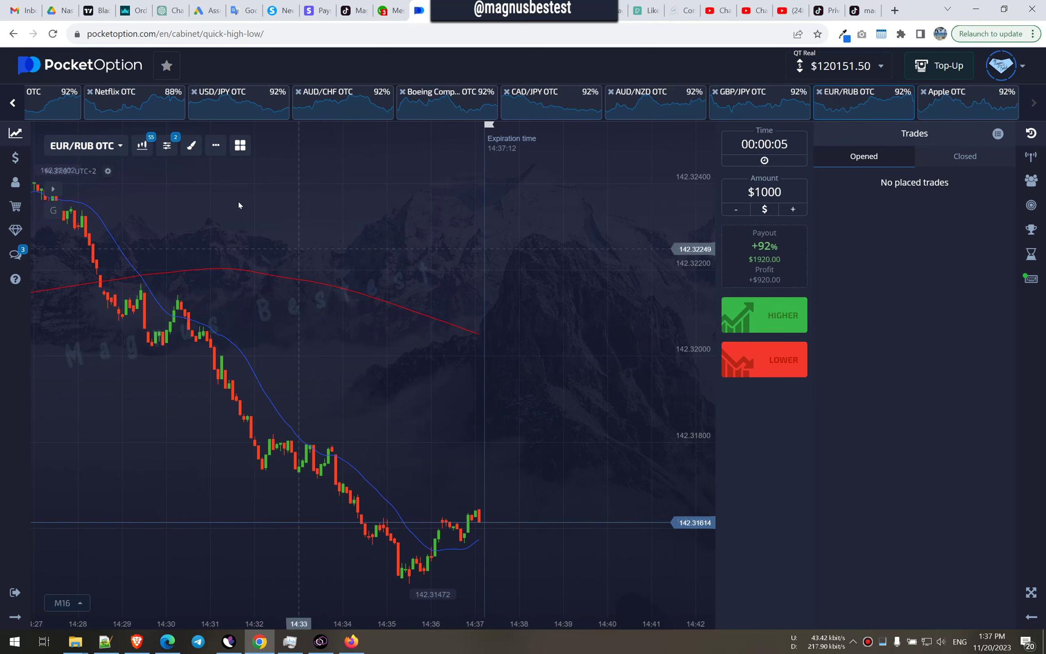
{"action": "left_click", "coordinate": [13, 102]}
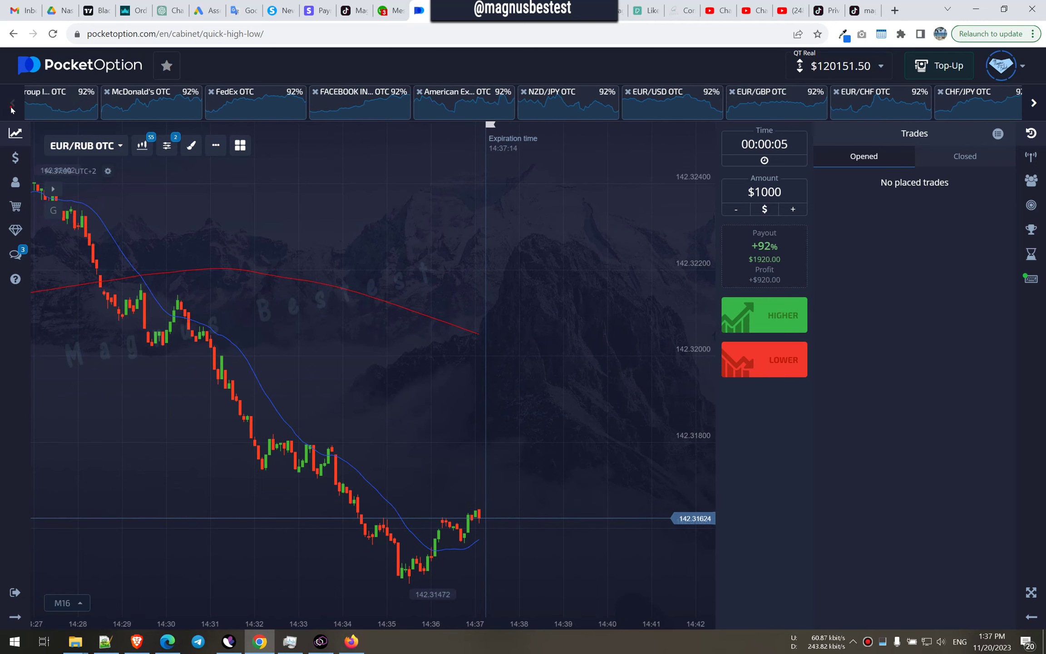
- Revisit the Citigroup, McDonald's, FedEx, American Express and other OTC charts up to CHF/JPY
{"action": "left_click", "coordinate": [65, 102]}
{"action": "left_click", "coordinate": [180, 103]}
{"action": "left_click", "coordinate": [283, 102]}
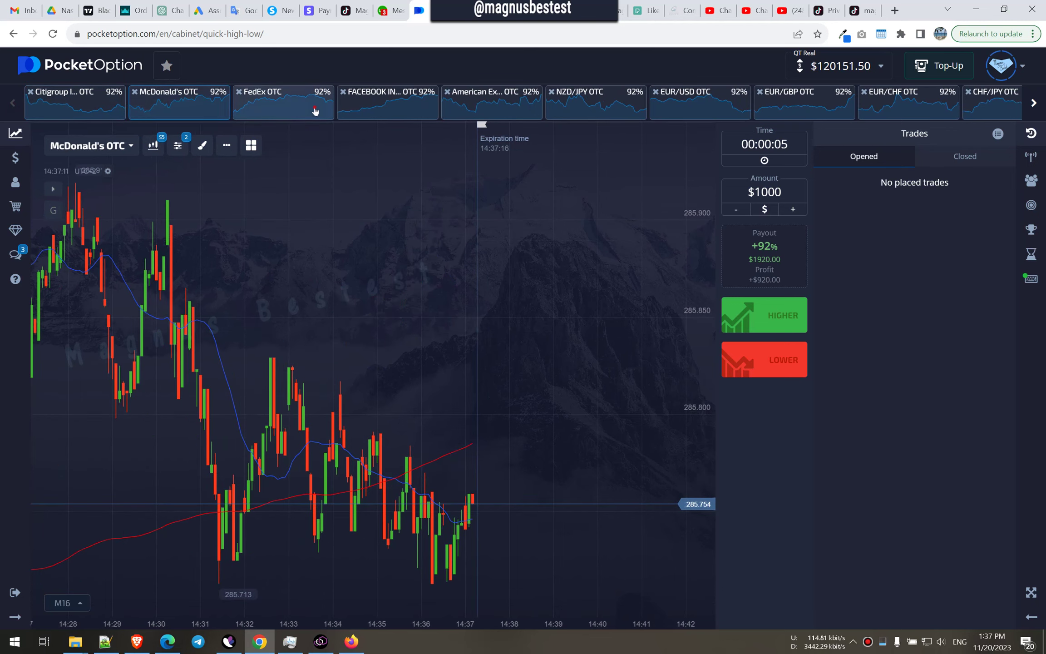
{"action": "left_click", "coordinate": [180, 103]}
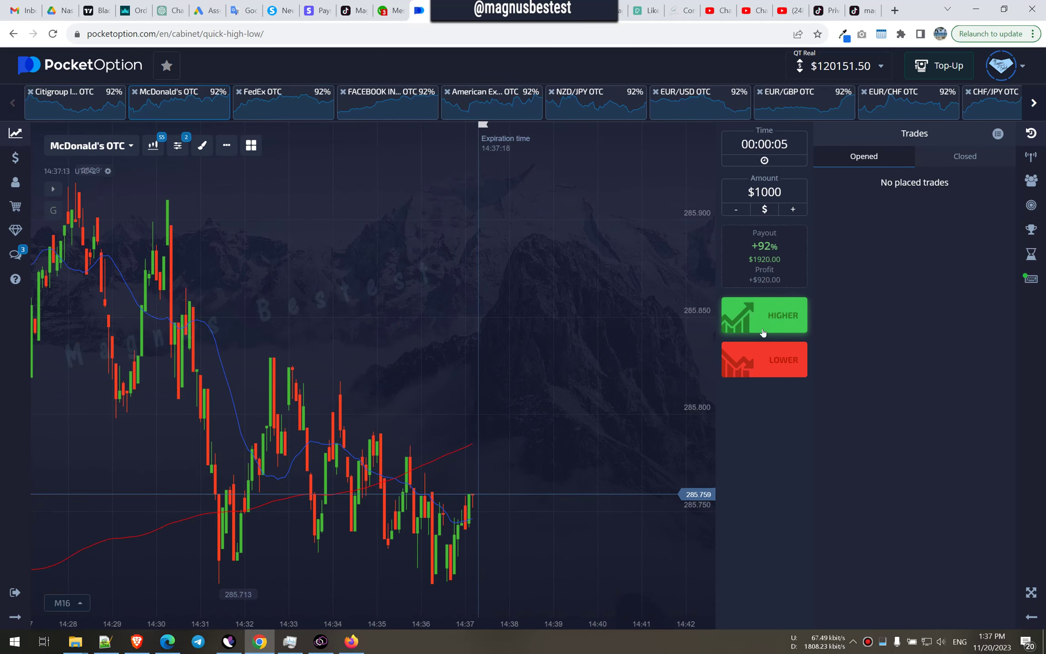
{"action": "left_click", "coordinate": [389, 103]}
{"action": "left_click", "coordinate": [491, 103]}
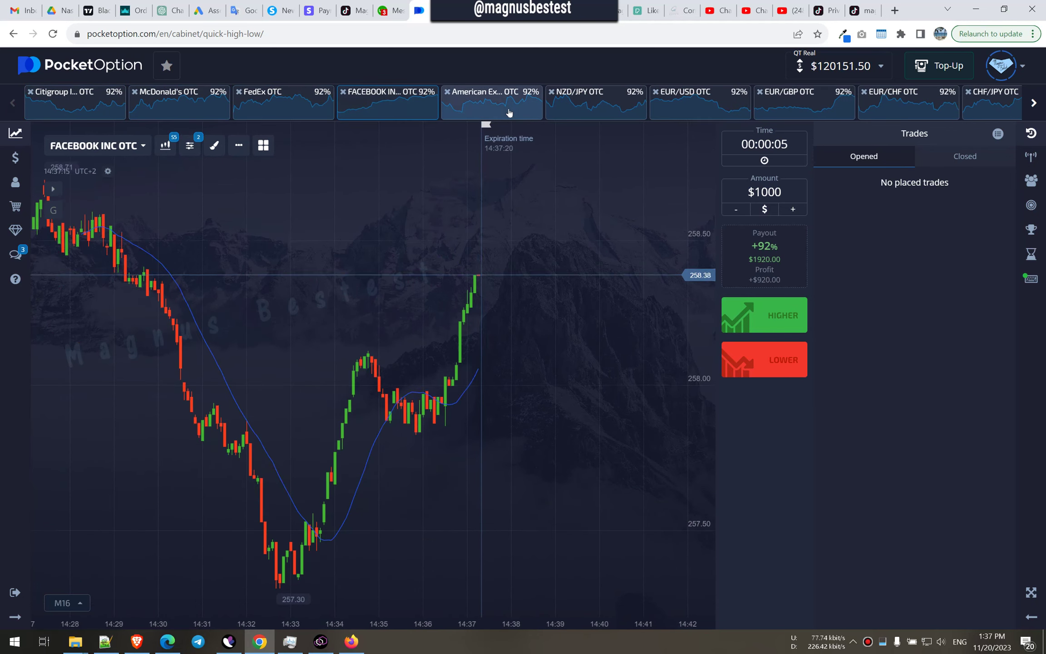
{"action": "left_click", "coordinate": [597, 102]}
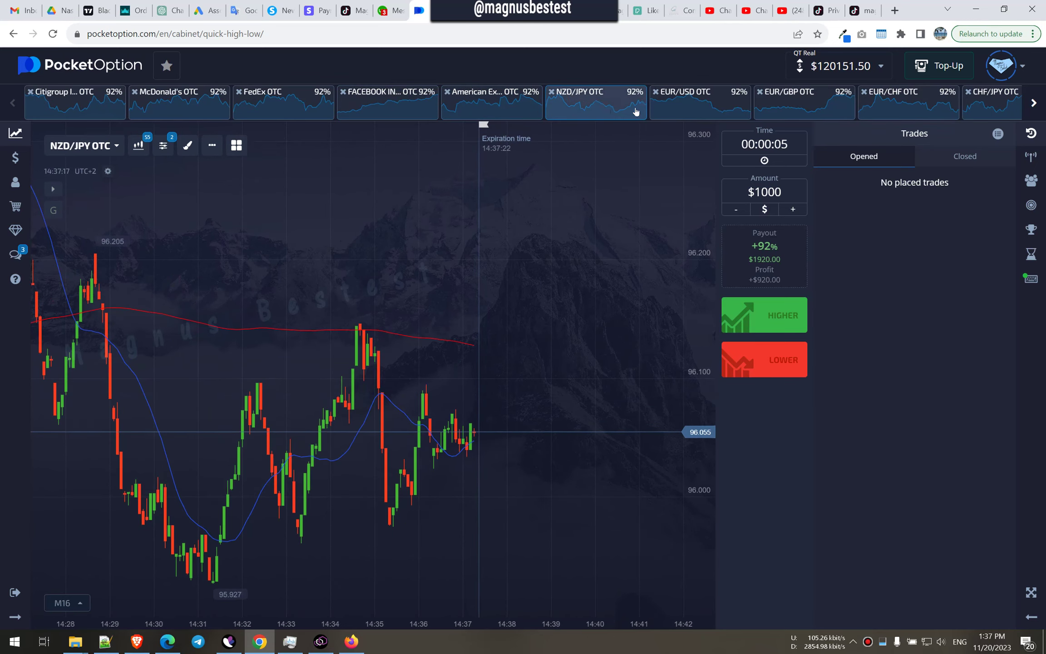
{"action": "left_click", "coordinate": [491, 103]}
{"action": "left_click", "coordinate": [694, 102]}
{"action": "left_click", "coordinate": [491, 102]}
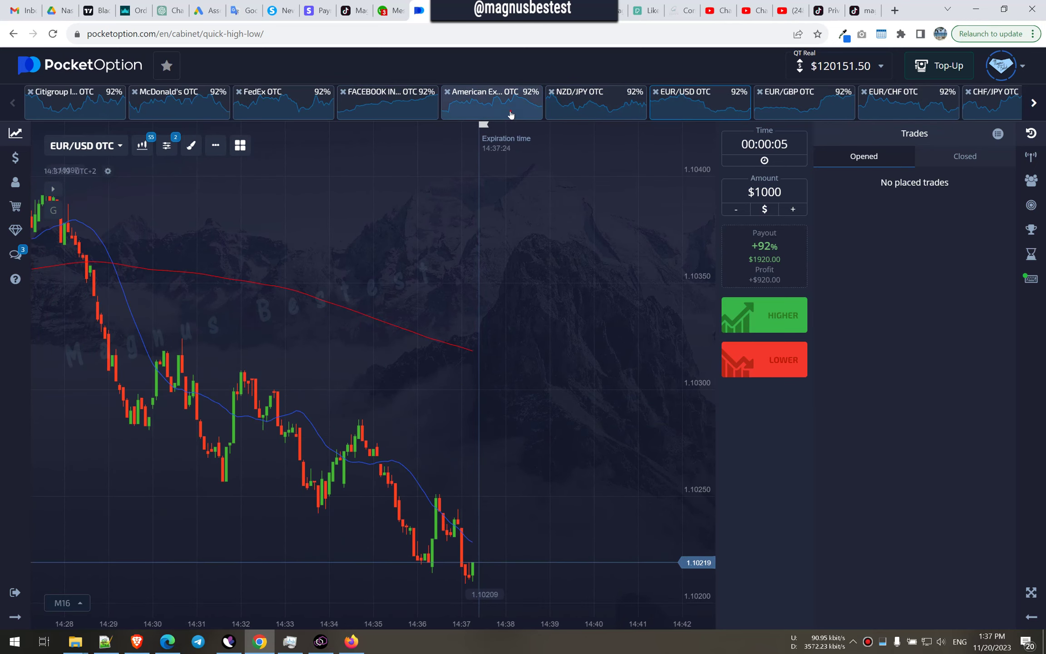
{"action": "left_click", "coordinate": [797, 102]}
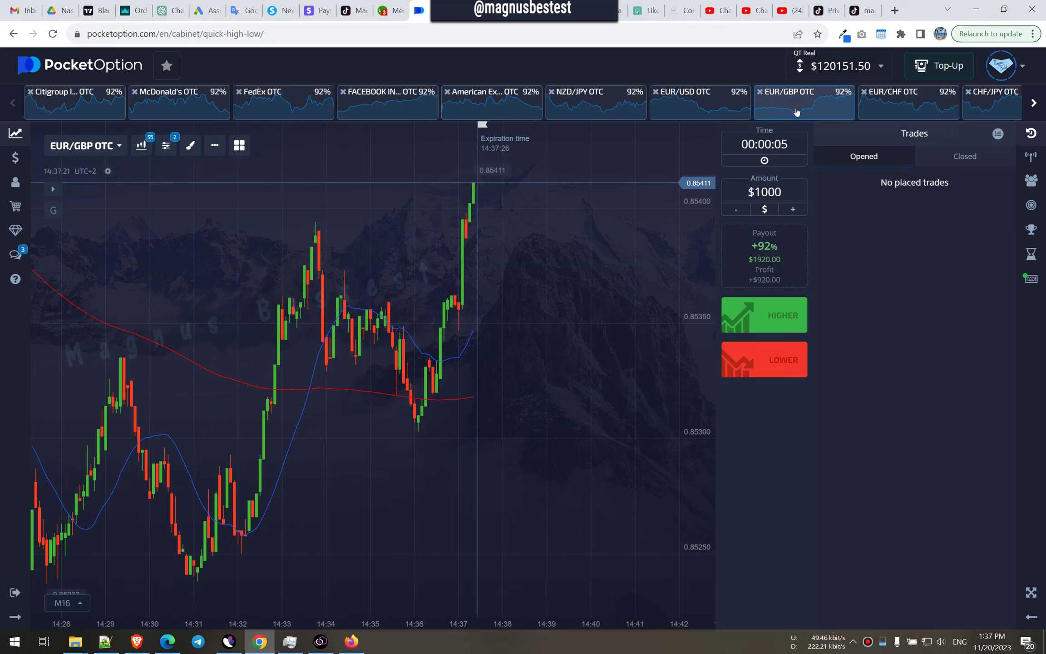
{"action": "left_click", "coordinate": [908, 102]}
{"action": "left_click", "coordinate": [993, 102]}
{"action": "left_click", "coordinate": [1034, 102]}
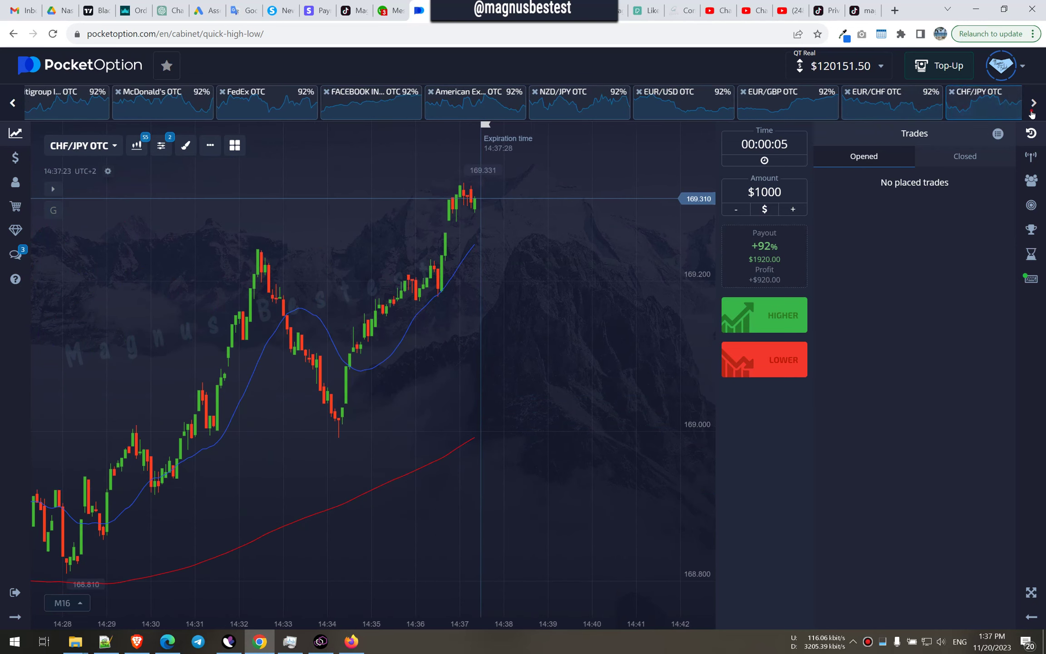
{"action": "left_click", "coordinate": [1033, 102]}
- Review the AUD/CAD, Netflix, USD/JPY, AUD/CHF, Boeing, CAD/JPY and Apple OTC charts again
{"action": "left_click", "coordinate": [564, 103]}
{"action": "left_click", "coordinate": [303, 102]}
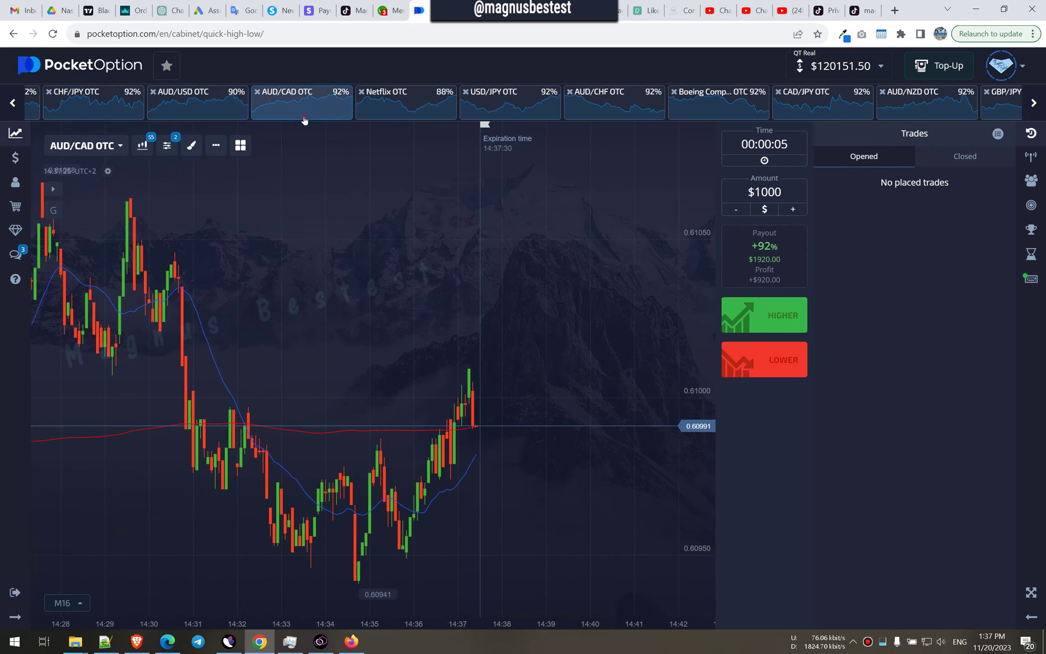
{"action": "left_click", "coordinate": [406, 102]}
{"action": "left_click", "coordinate": [302, 103]}
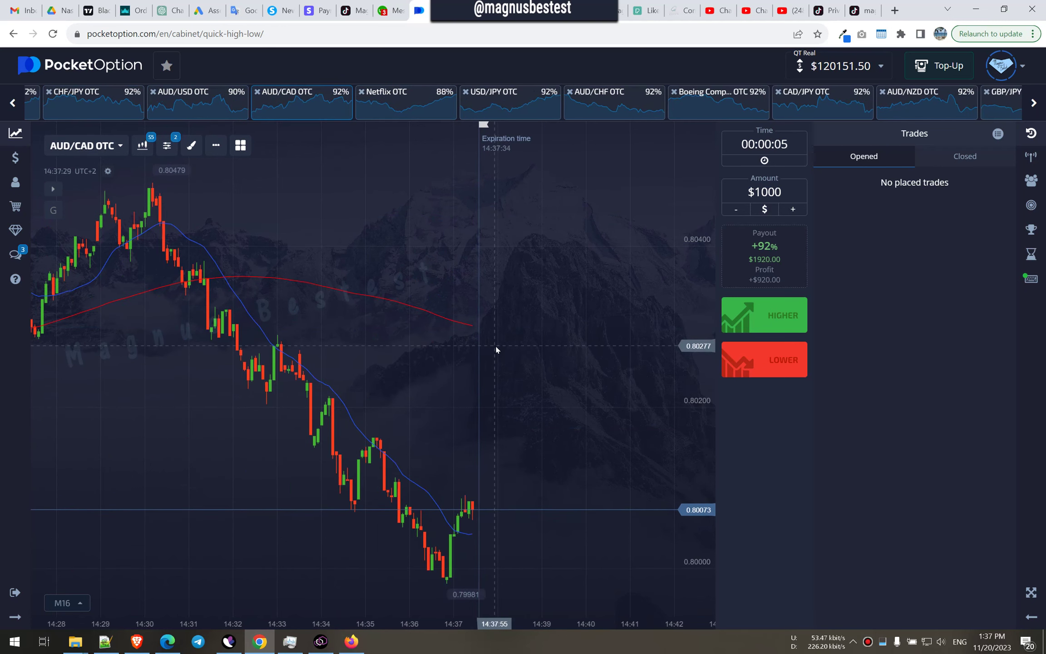
{"action": "left_click", "coordinate": [529, 114]}
{"action": "left_click", "coordinate": [613, 102]}
{"action": "left_click", "coordinate": [539, 102]}
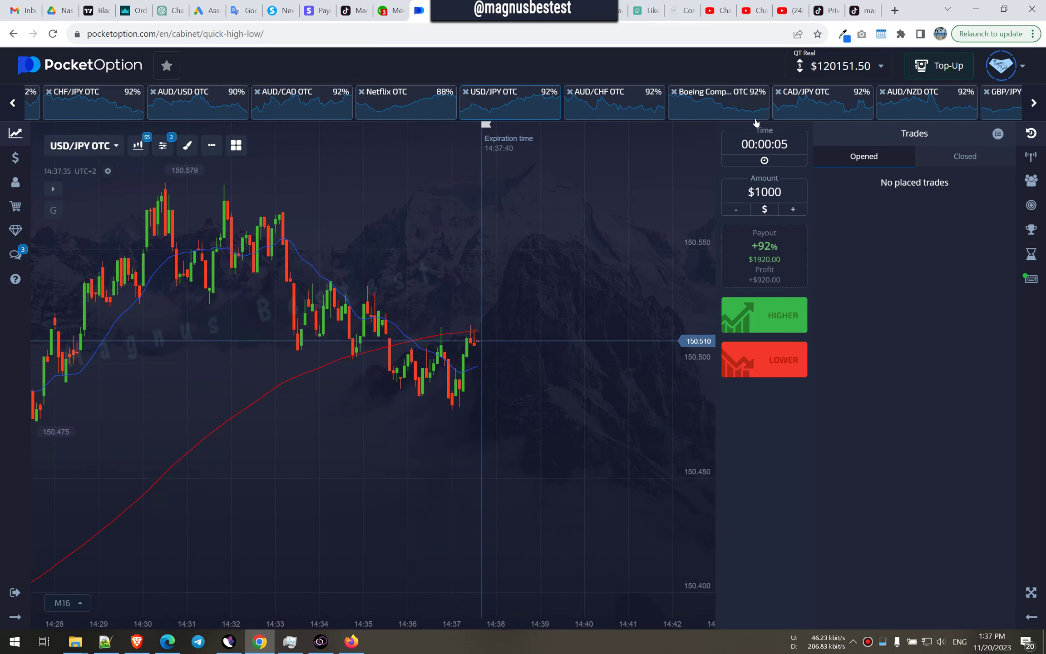
{"action": "left_click", "coordinate": [711, 91]}
{"action": "left_click", "coordinate": [814, 91]}
{"action": "left_click", "coordinate": [916, 92]}
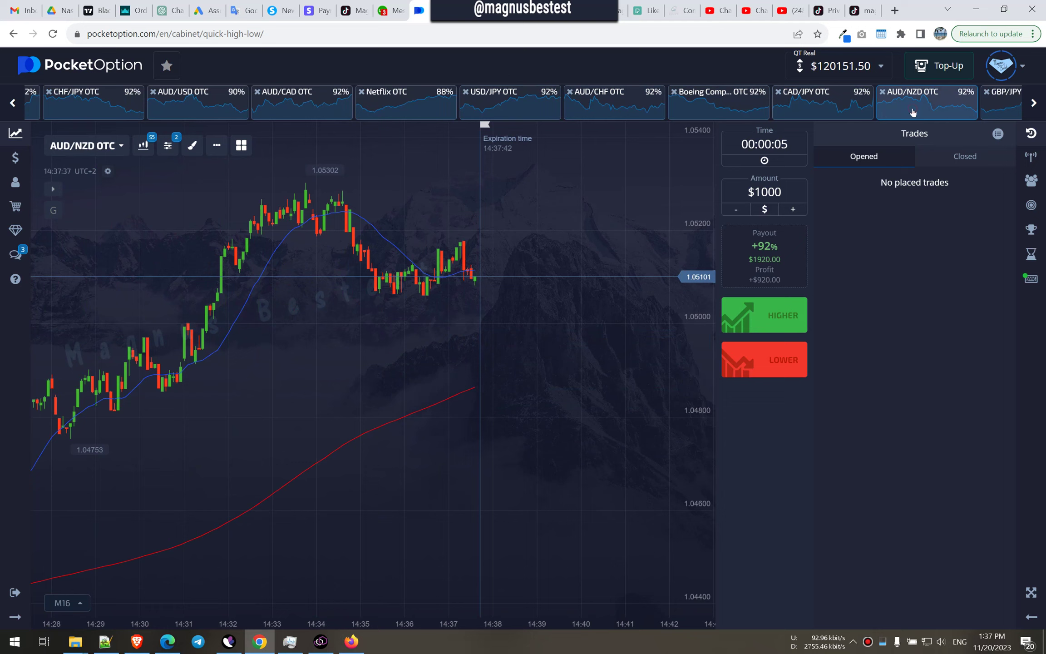
{"action": "left_click", "coordinate": [1001, 92]}
{"action": "left_click", "coordinate": [1033, 103]}
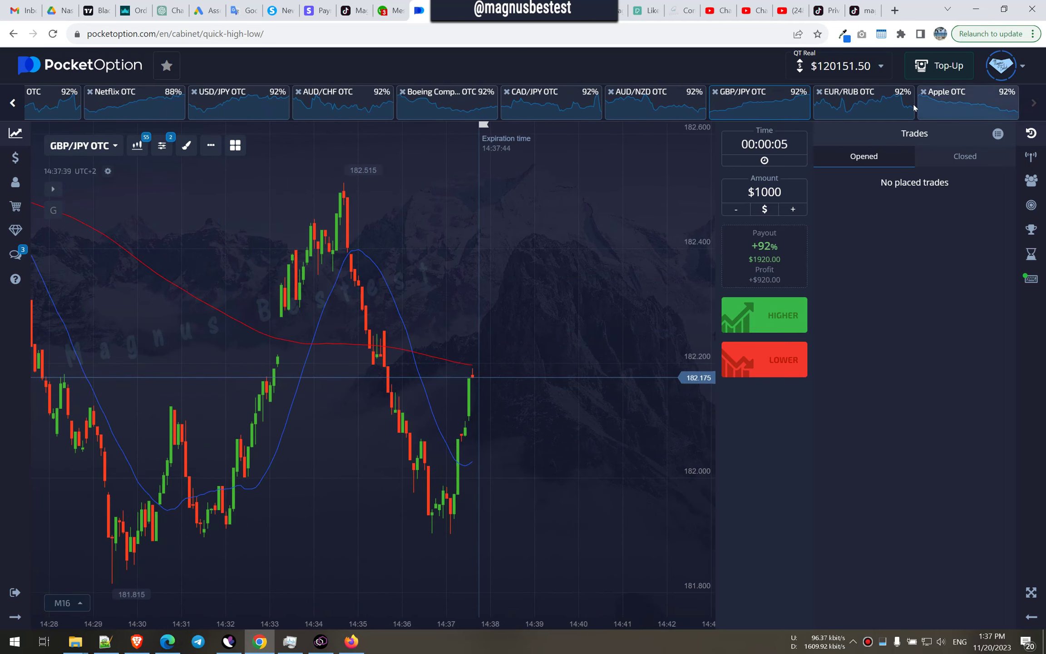
{"action": "left_click", "coordinate": [887, 91]}
{"action": "left_click", "coordinate": [981, 92]}
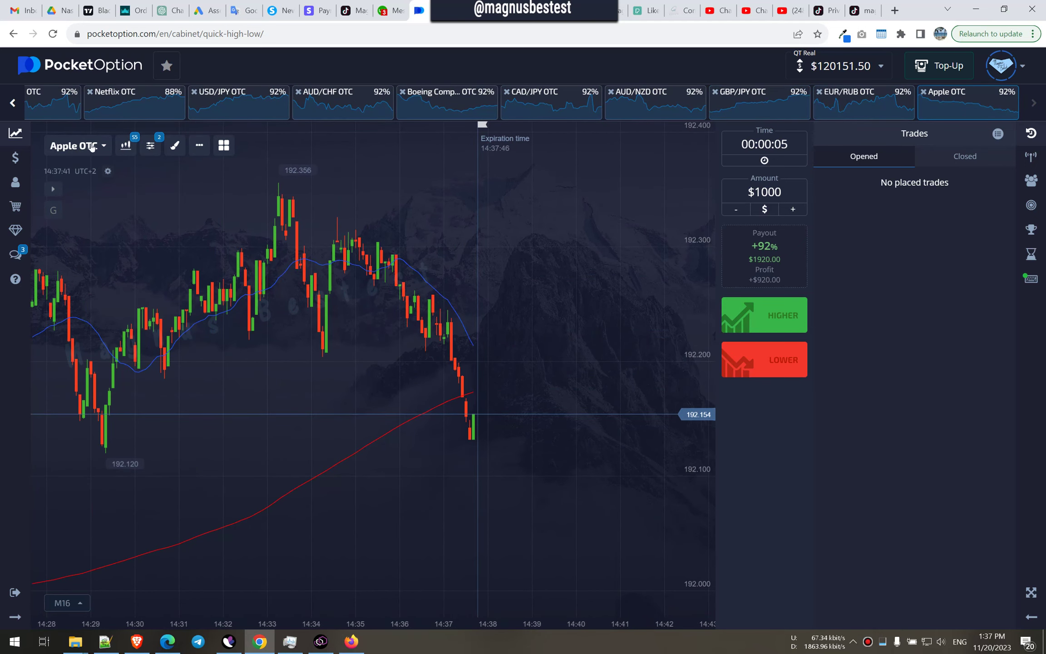
- Cycle once more from Citigroup to CHF/JPY and settle on the AUD/USD OTC chart
{"action": "left_click", "coordinate": [14, 106]}
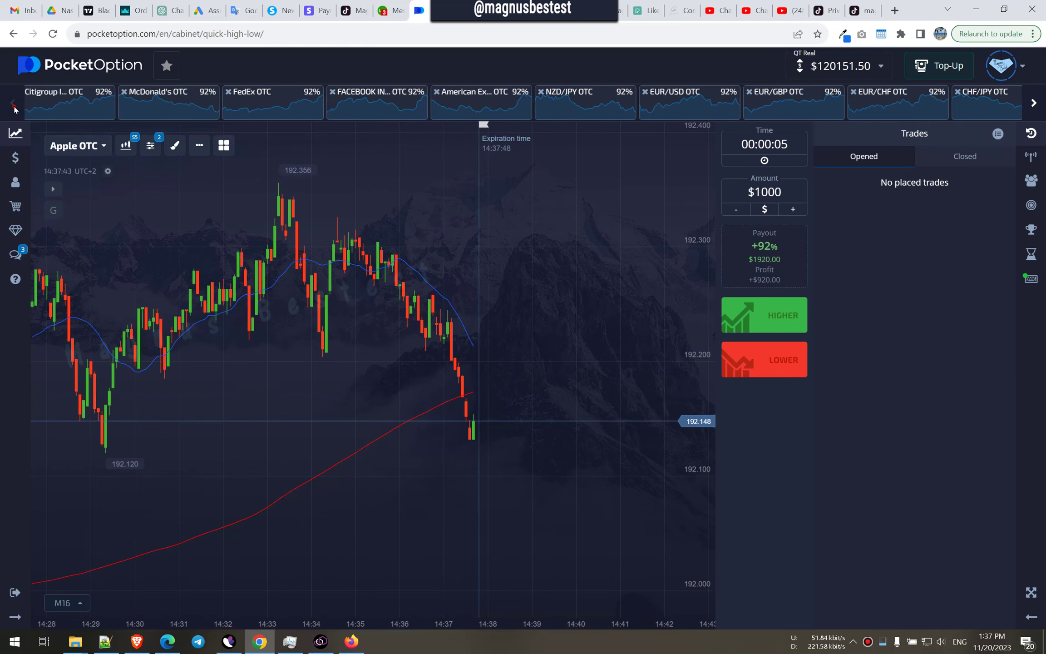
{"action": "left_click", "coordinate": [68, 102]}
{"action": "left_click", "coordinate": [282, 102]}
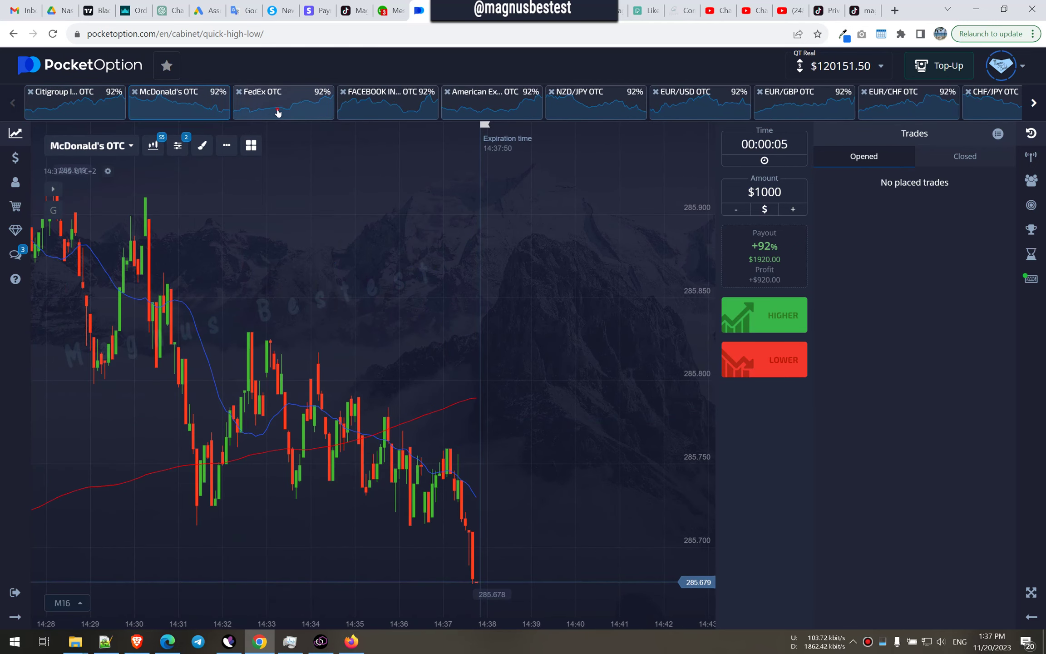
{"action": "left_click", "coordinate": [384, 102]}
{"action": "left_click", "coordinate": [485, 103]}
{"action": "left_click", "coordinate": [588, 102]}
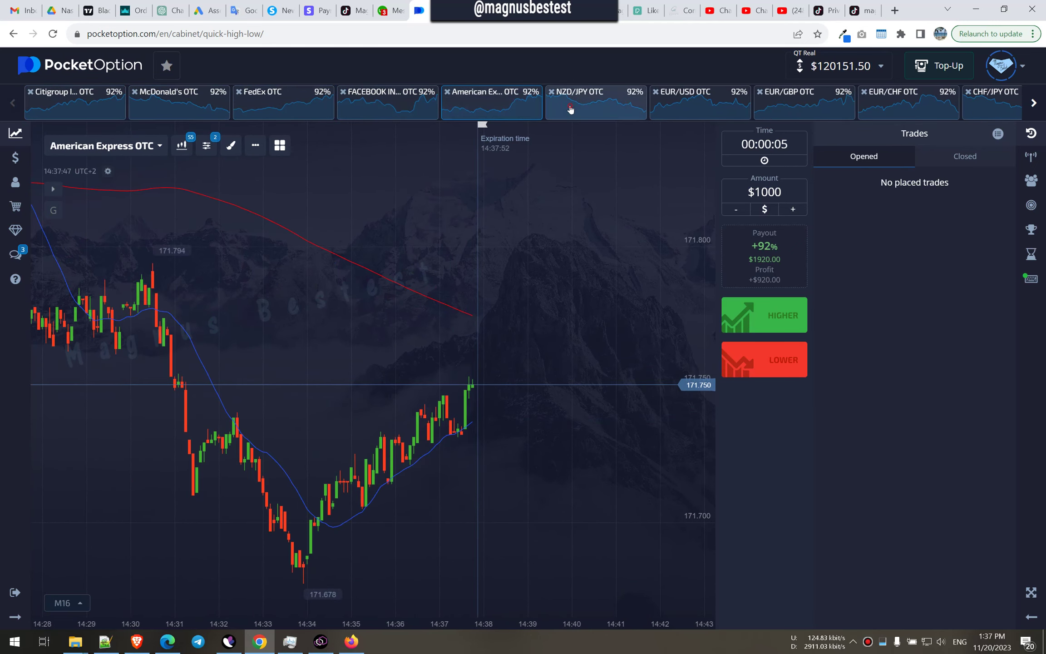
{"action": "left_click", "coordinate": [691, 103]}
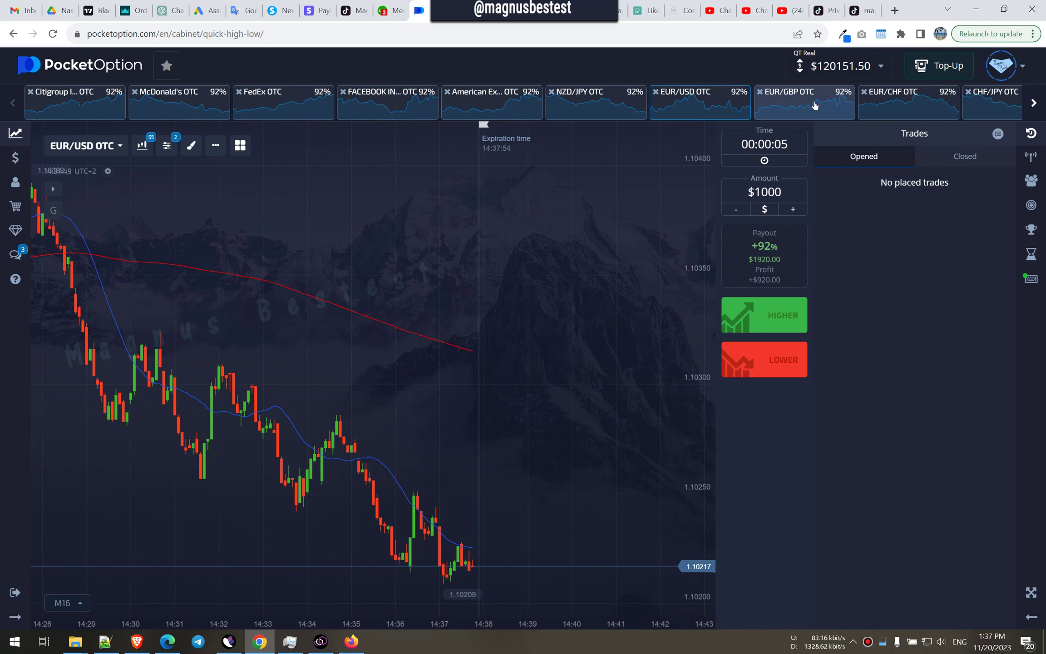
{"action": "left_click", "coordinate": [907, 103]}
{"action": "left_click", "coordinate": [993, 102]}
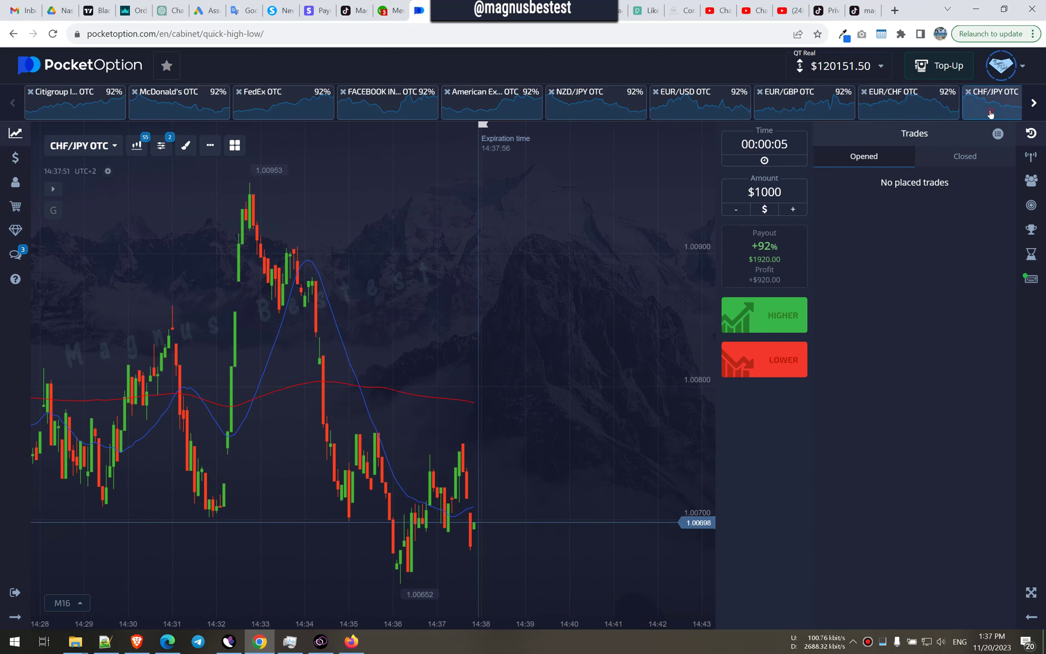
{"action": "left_click", "coordinate": [1034, 102]}
{"action": "left_click", "coordinate": [1033, 102]}
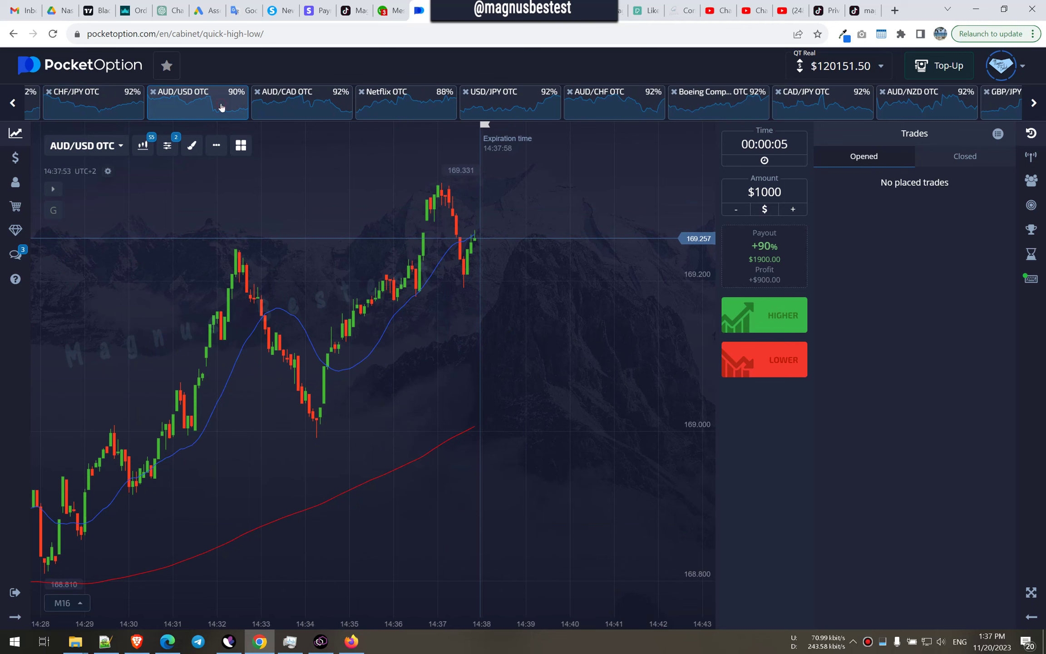
{"action": "left_click", "coordinate": [302, 103]}
{"action": "left_click", "coordinate": [198, 102]}
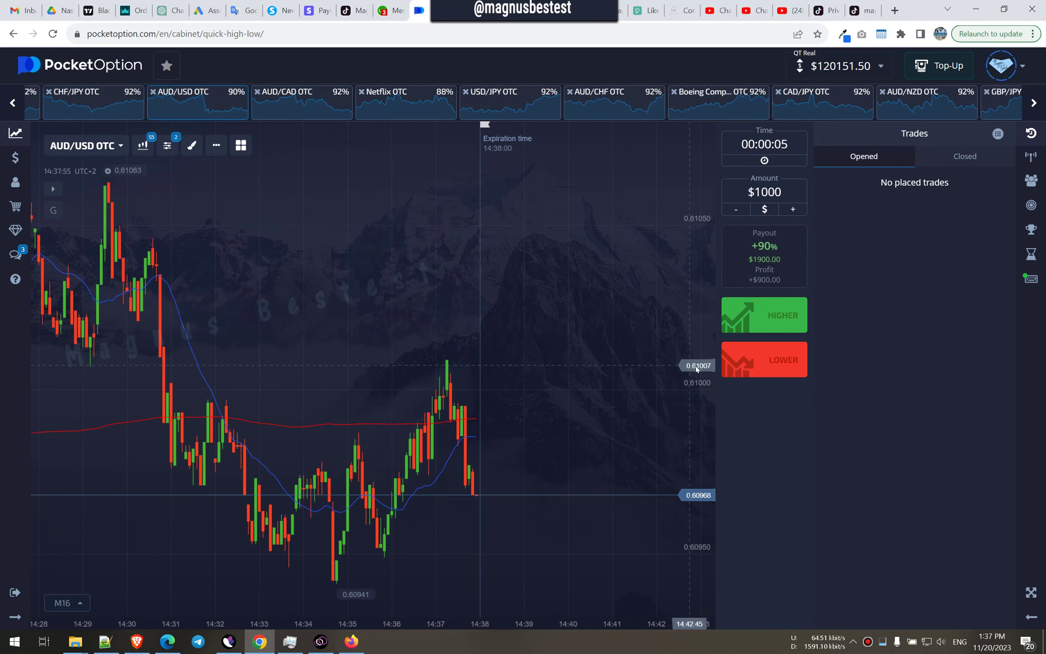
- Place $1000 lower trades on AUD/USD OTC, review the winning closed trades, then return to open trades
{"action": "left_click", "coordinate": [764, 360]}
{"action": "left_click", "coordinate": [764, 360]}
{"action": "left_click", "coordinate": [765, 360]}
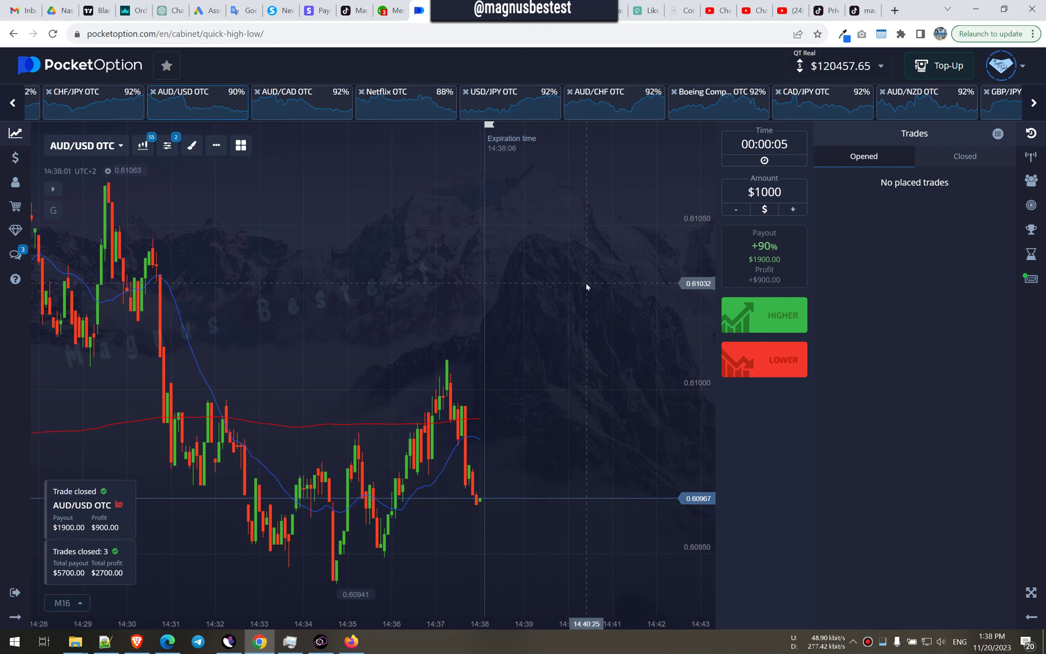
{"action": "left_click", "coordinate": [964, 157]}
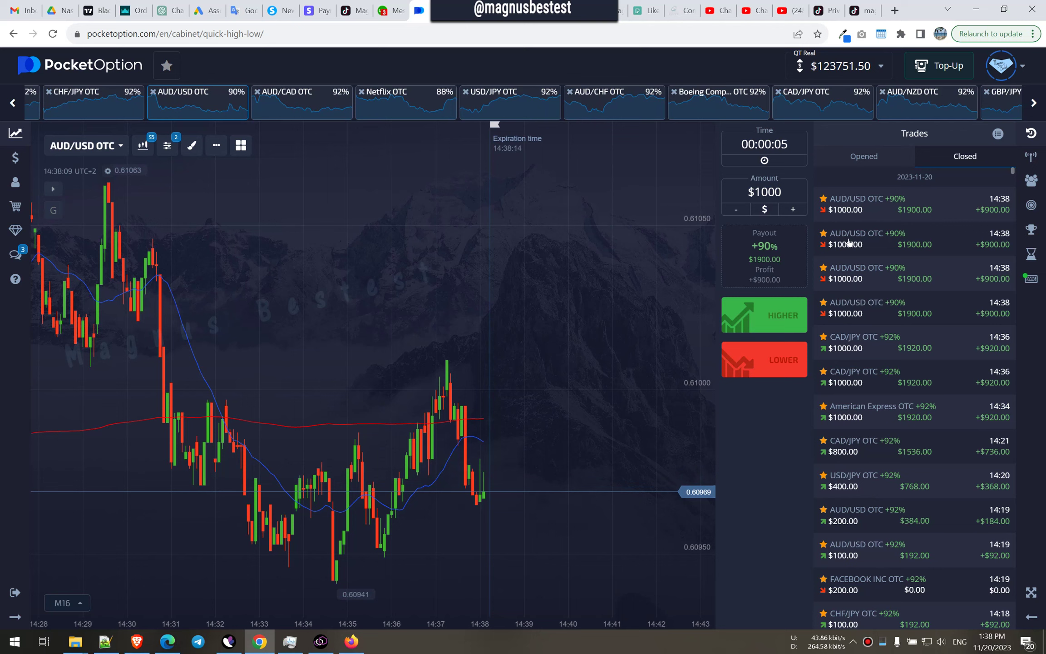
{"action": "left_click", "coordinate": [863, 159]}
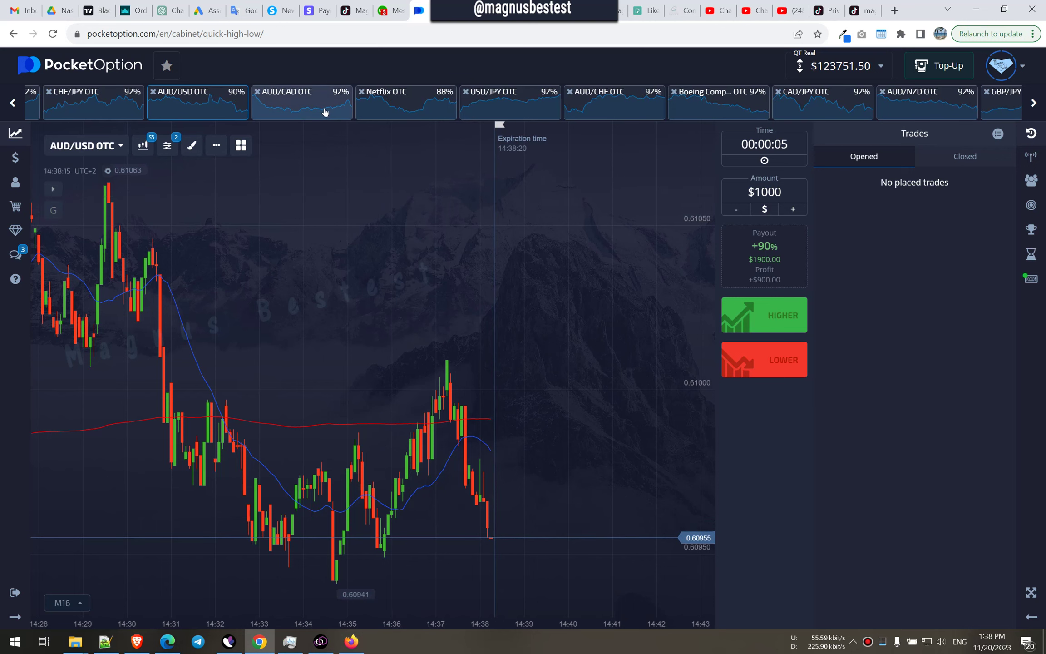
- Flip from Netflix OTC through USD/JPY, AUD/CHF, Boeing, CAD/JPY, AUD/NZD and GBP/JPY to Apple OTC
{"action": "left_click", "coordinate": [403, 115]}
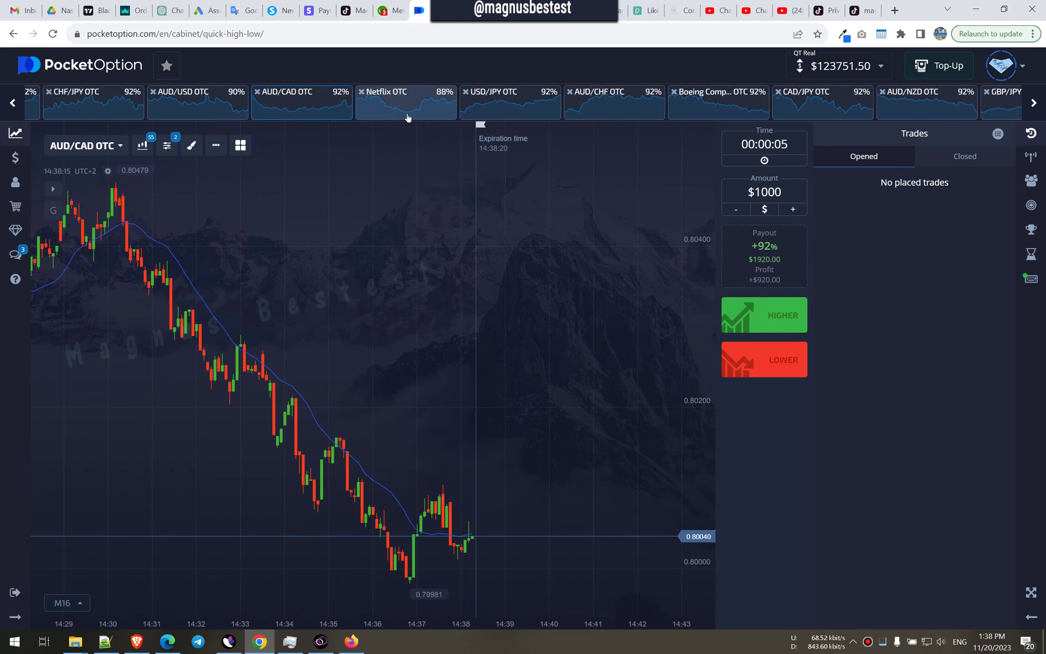
{"action": "left_click", "coordinate": [507, 102]}
{"action": "left_click", "coordinate": [613, 103]}
{"action": "left_click", "coordinate": [718, 103]}
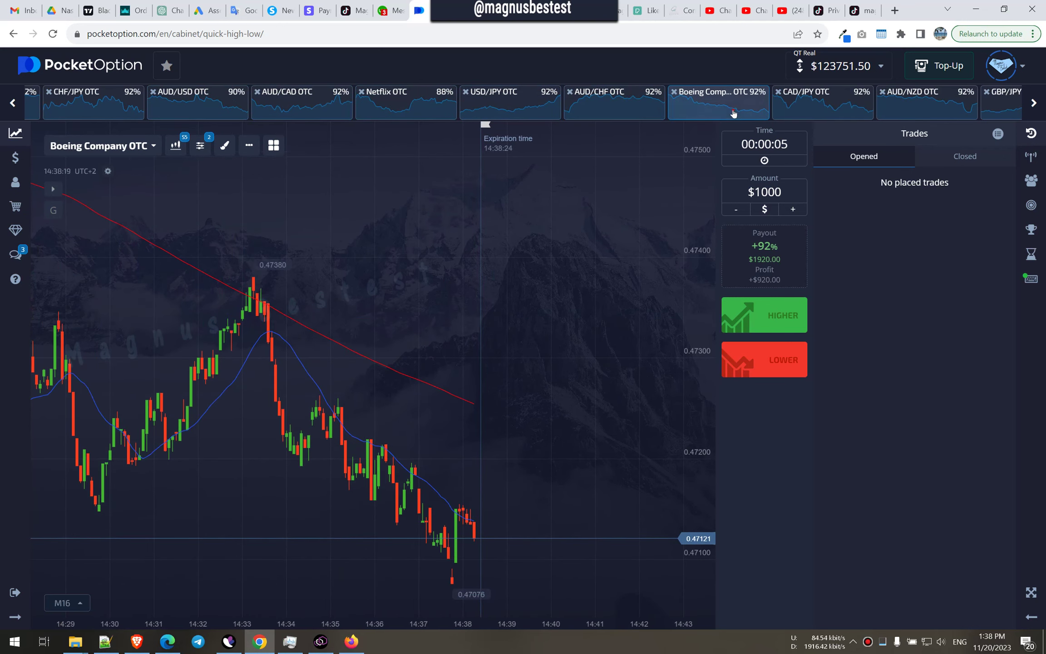
{"action": "left_click", "coordinate": [821, 103]}
{"action": "left_click", "coordinate": [730, 115]}
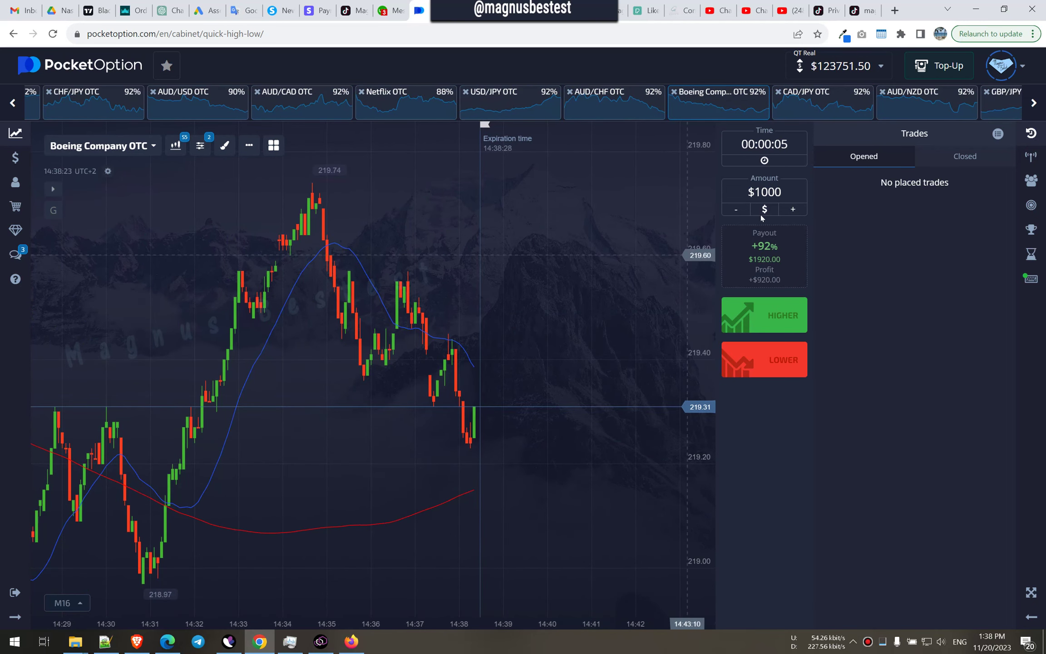
{"action": "left_click", "coordinate": [928, 102]}
{"action": "left_click", "coordinate": [1005, 102]}
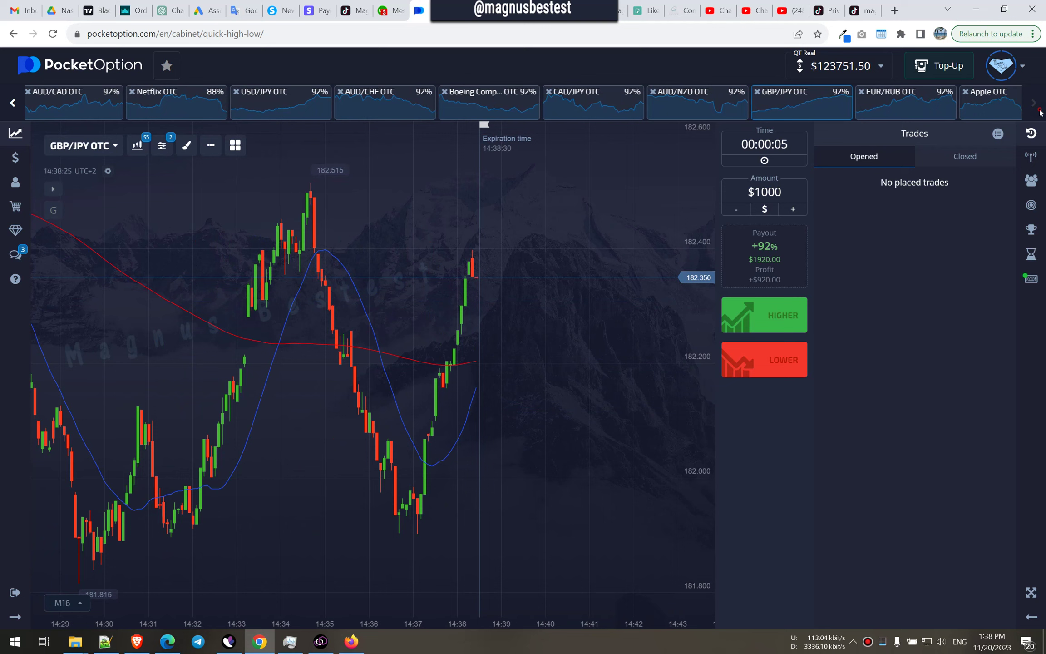
{"action": "left_click", "coordinate": [1040, 106]}
{"action": "left_click", "coordinate": [888, 103]}
{"action": "left_click", "coordinate": [965, 103]}
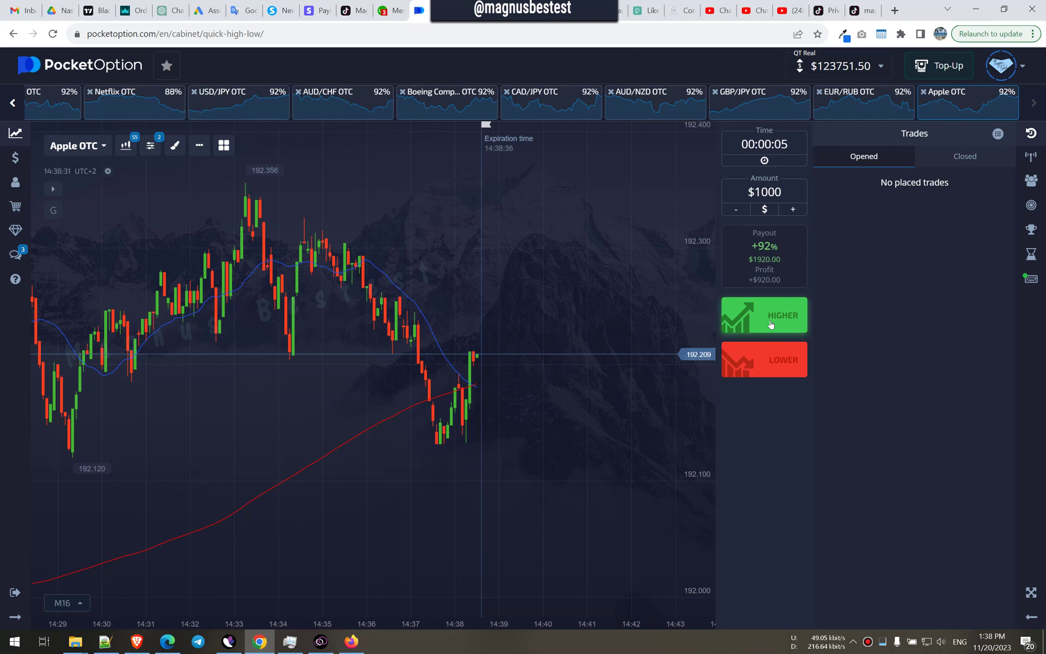
- Cycle Citigroup, McDonald's, FedEx, Facebook, American Express, NZD/JPY and the EUR pairs to CHF/JPY OTC
{"action": "left_click", "coordinate": [14, 106]}
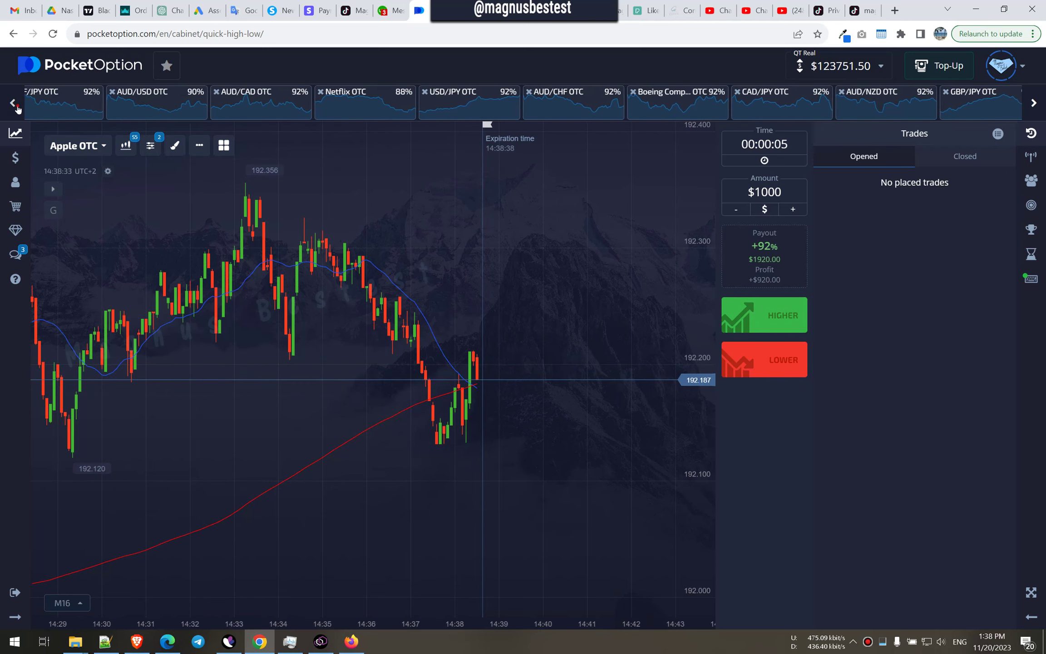
{"action": "left_click", "coordinate": [15, 105]}
{"action": "left_click", "coordinate": [78, 103]}
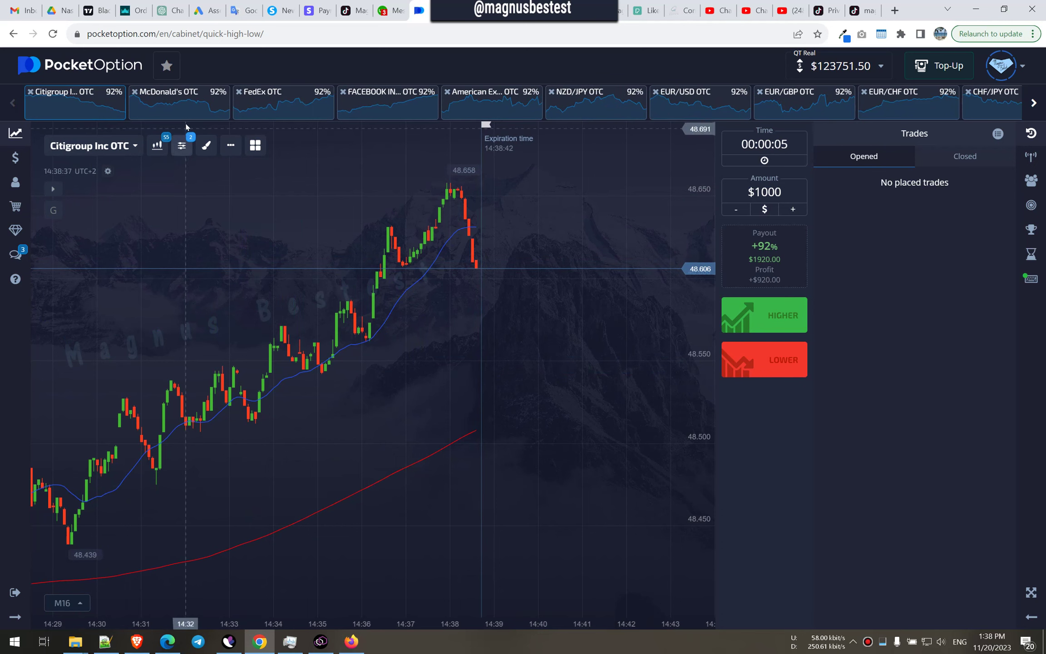
{"action": "left_click", "coordinate": [180, 103]}
{"action": "left_click", "coordinate": [282, 103]}
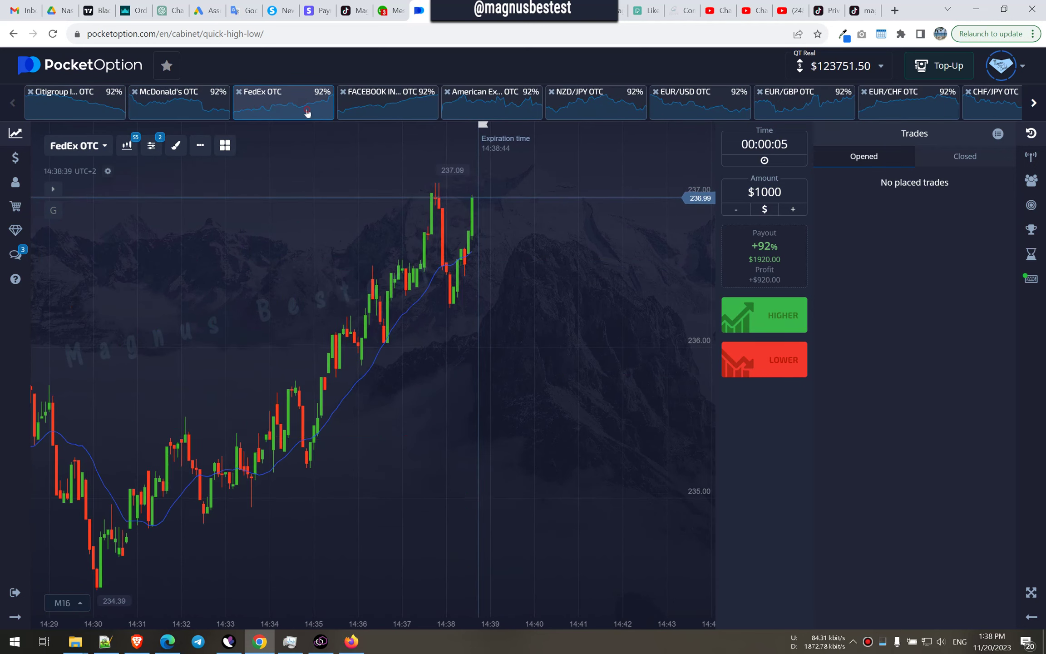
{"action": "left_click", "coordinate": [387, 102]}
{"action": "left_click", "coordinate": [491, 102]}
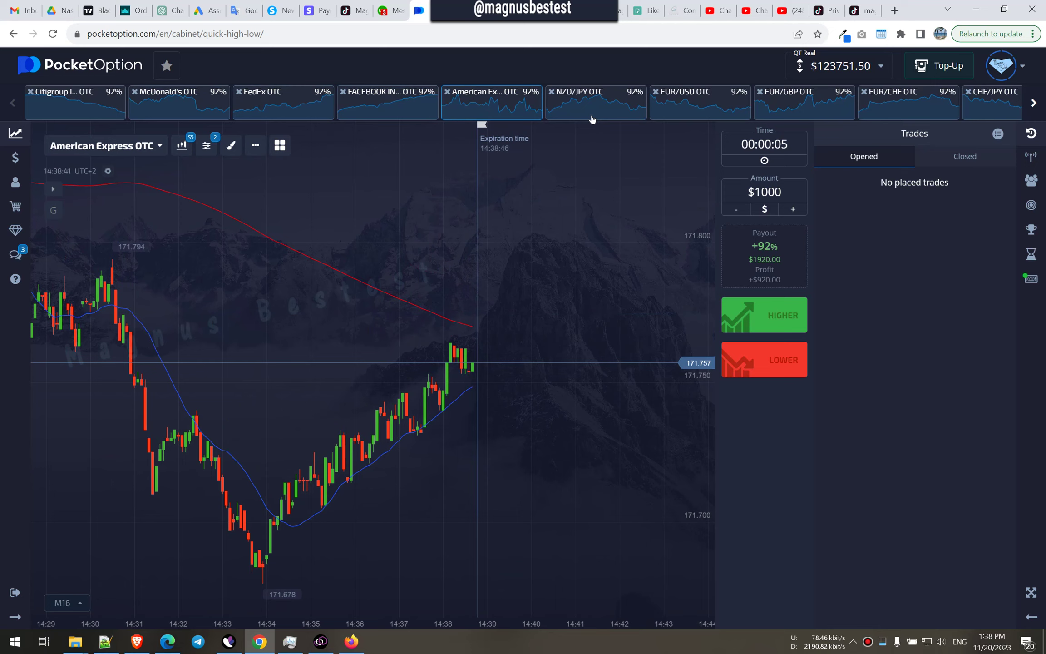
{"action": "left_click", "coordinate": [596, 102]}
{"action": "left_click", "coordinate": [692, 102]}
{"action": "left_click", "coordinate": [805, 102]}
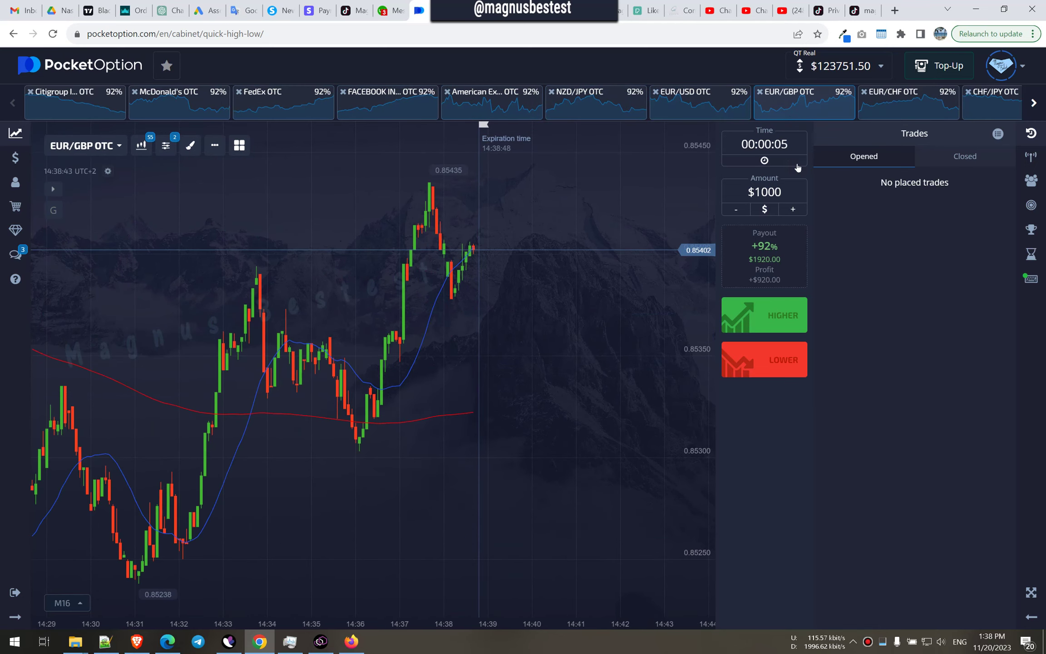
{"action": "left_click", "coordinate": [903, 103]}
{"action": "left_click", "coordinate": [992, 102]}
- Continue through AUD/USD, AUD/CAD, Netflix, USD/JPY, Boeing, CAD/JPY and GBP/JPY to Apple OTC
{"action": "left_click", "coordinate": [1034, 103]}
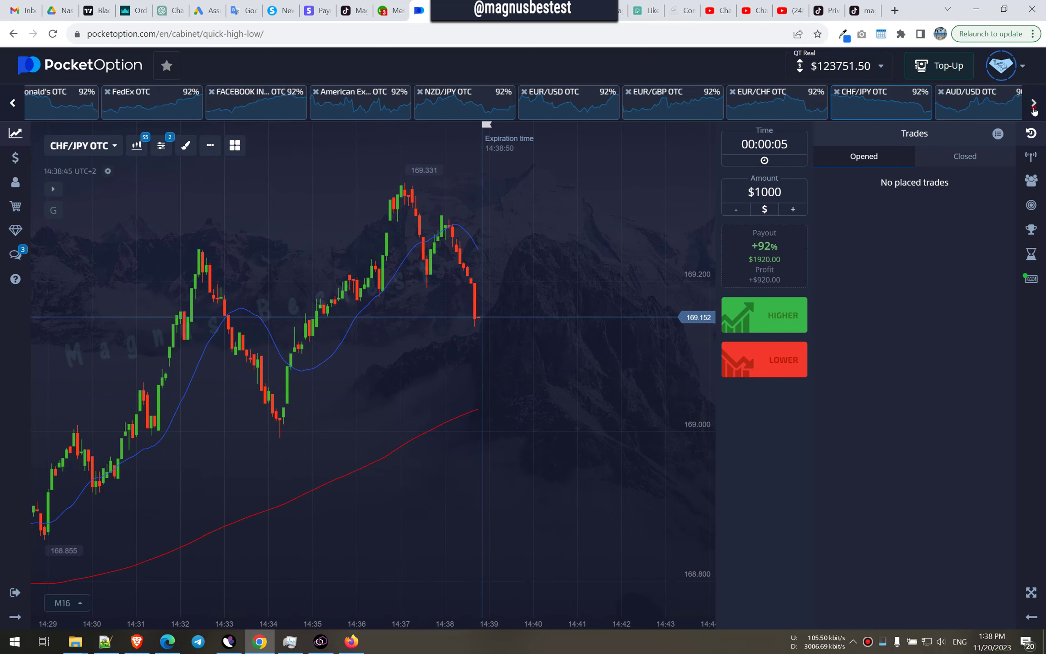
{"action": "left_click", "coordinate": [381, 102]}
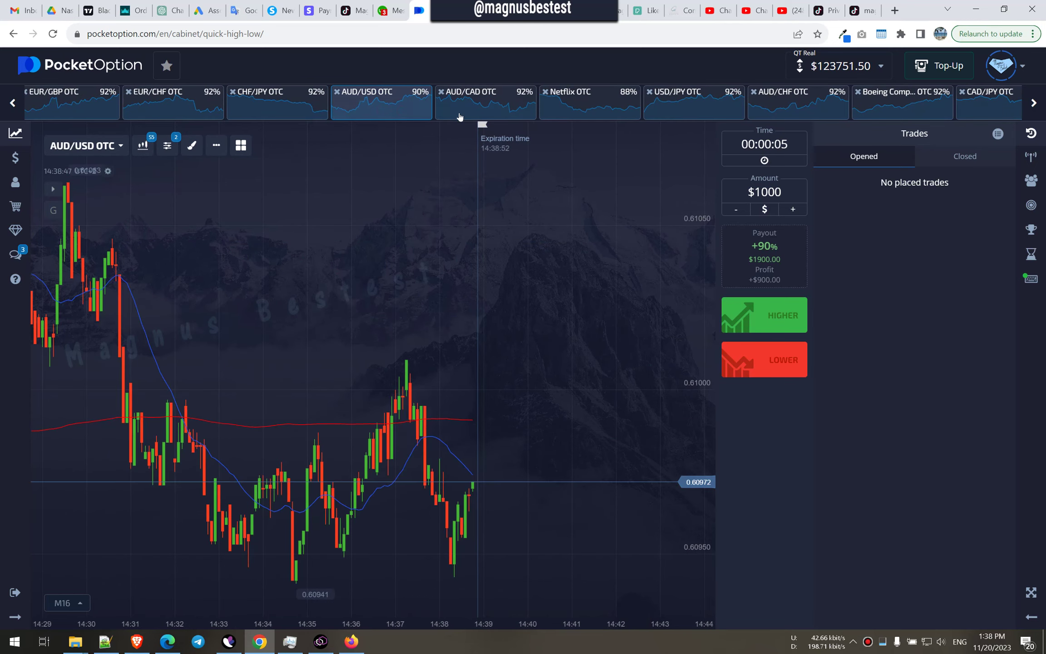
{"action": "left_click", "coordinate": [483, 102]}
{"action": "left_click", "coordinate": [590, 102]}
{"action": "left_click", "coordinate": [695, 103]}
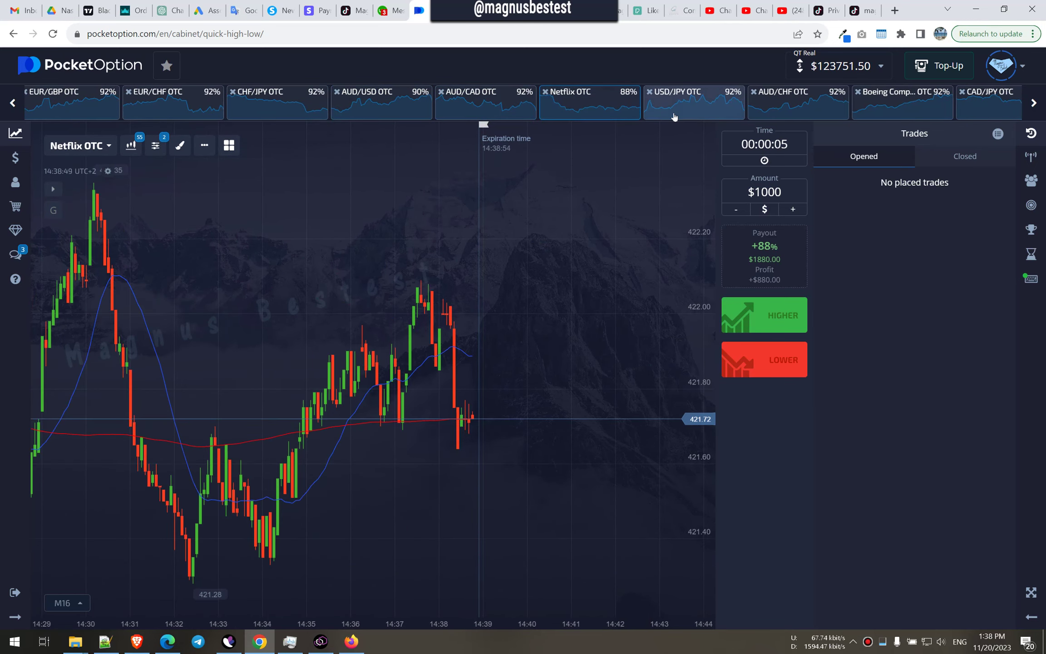
{"action": "left_click", "coordinate": [786, 102]}
{"action": "left_click", "coordinate": [900, 102]}
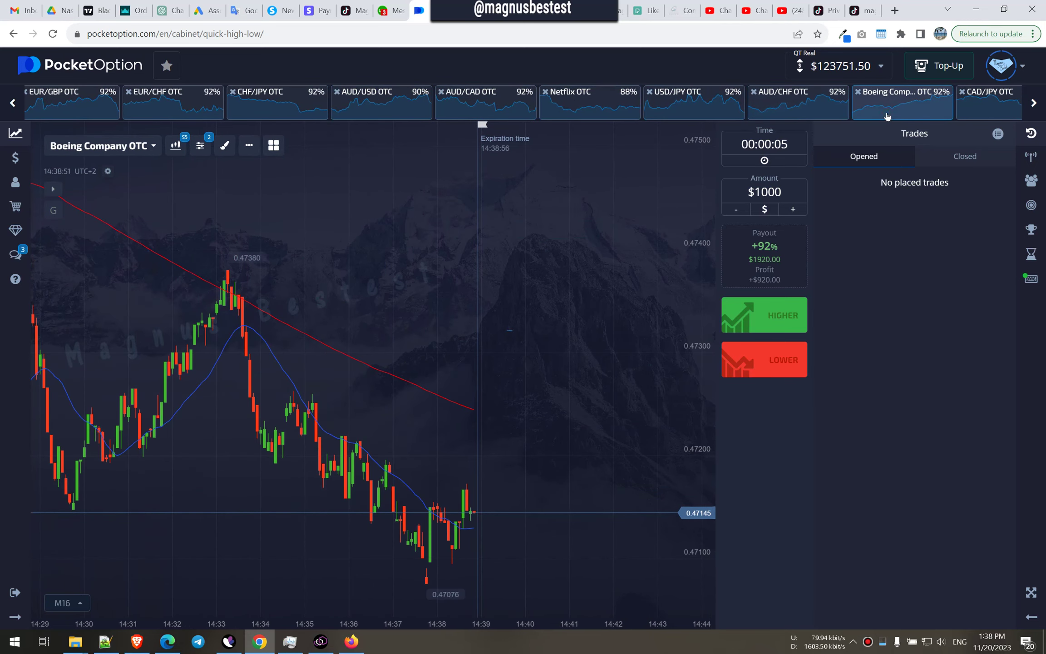
{"action": "left_click", "coordinate": [987, 102]}
{"action": "left_click", "coordinate": [1033, 103]}
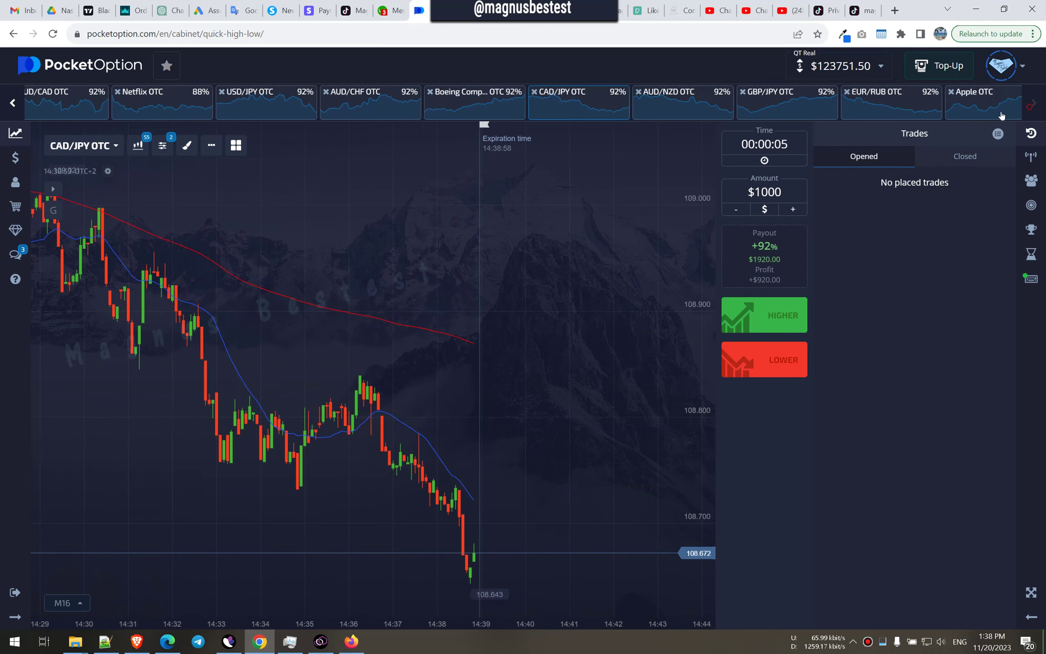
{"action": "left_click", "coordinate": [654, 103]}
{"action": "left_click", "coordinate": [754, 102]}
{"action": "left_click", "coordinate": [858, 102]}
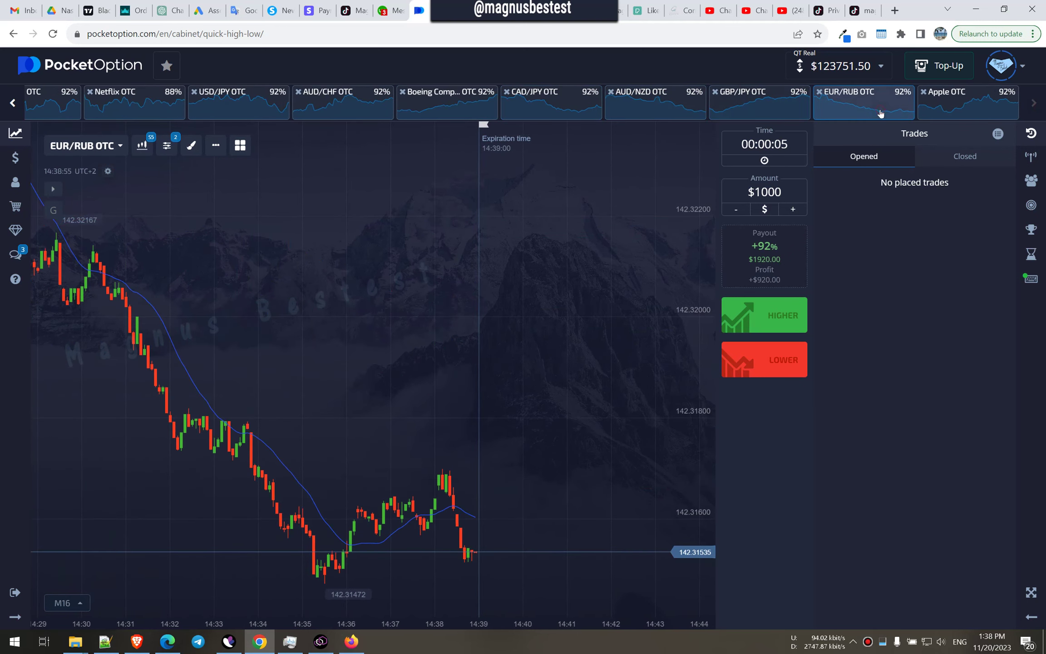
{"action": "left_click", "coordinate": [965, 102]}
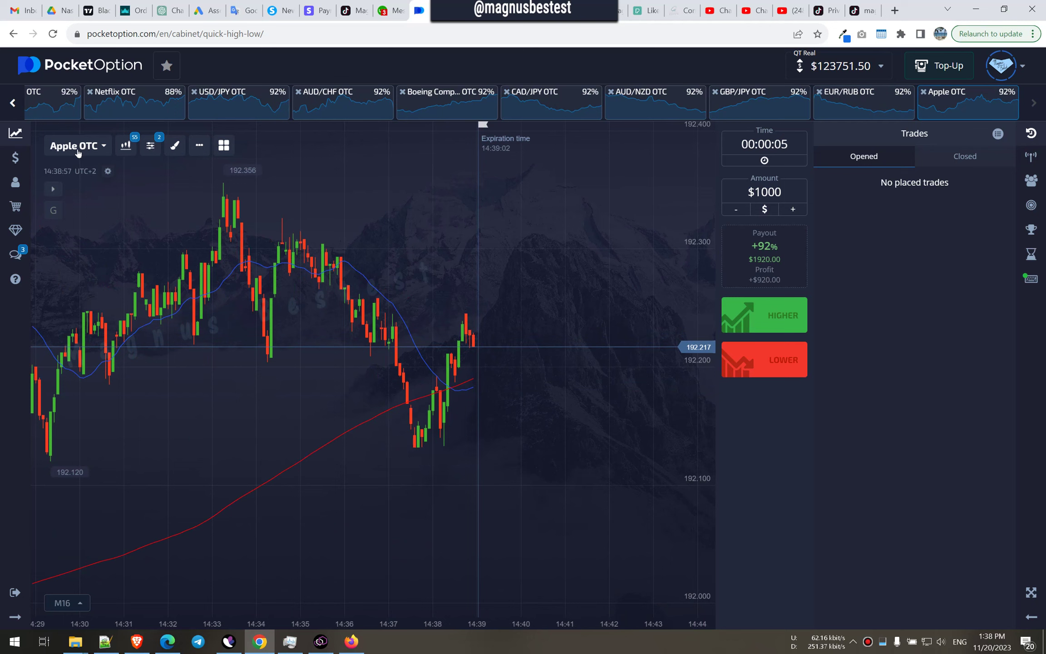
- Revisit Citigroup, McDonald's and FedEx, then American Express, NZD/JPY, EUR/USD, EUR/GBP, EUR/CHF and CHF/JPY
{"action": "left_click", "coordinate": [12, 102]}
{"action": "left_click", "coordinate": [12, 103]}
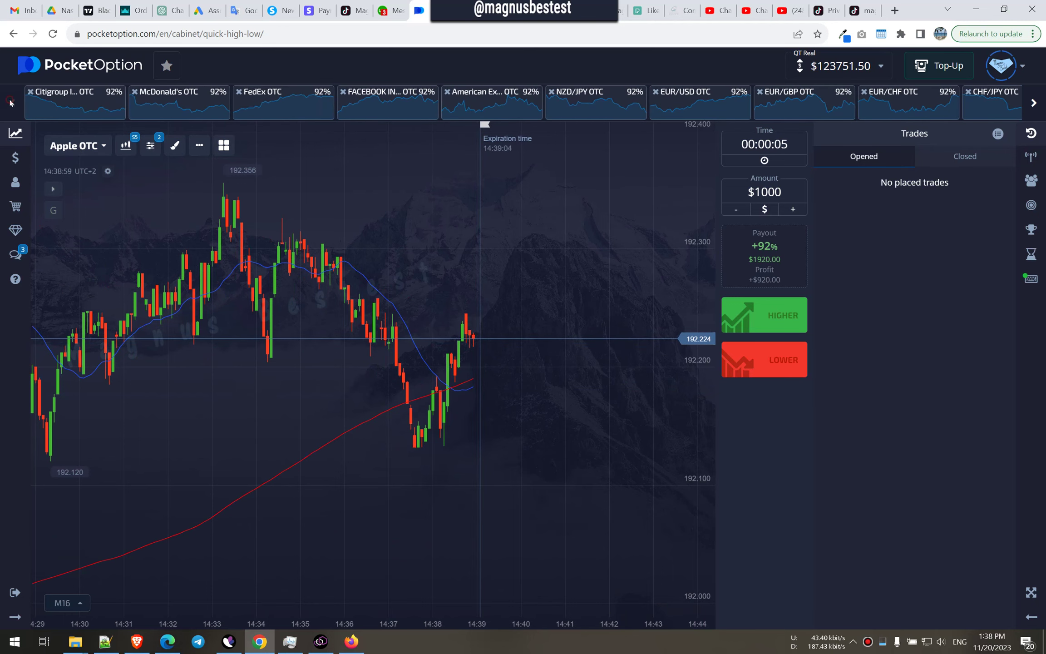
{"action": "left_click", "coordinate": [80, 107]}
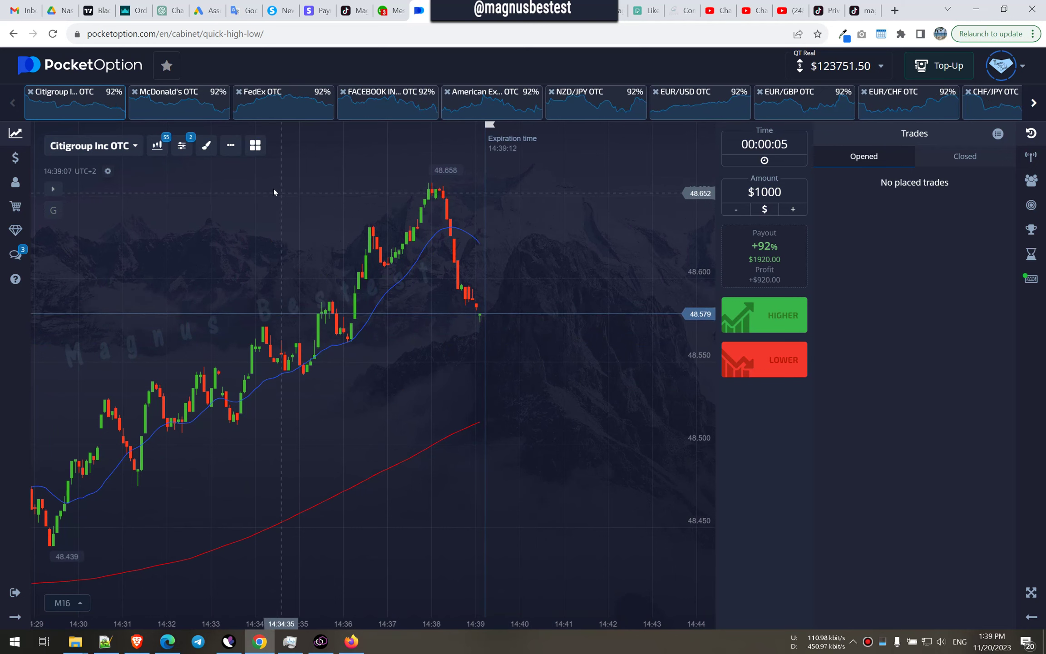
{"action": "left_click", "coordinate": [179, 102]}
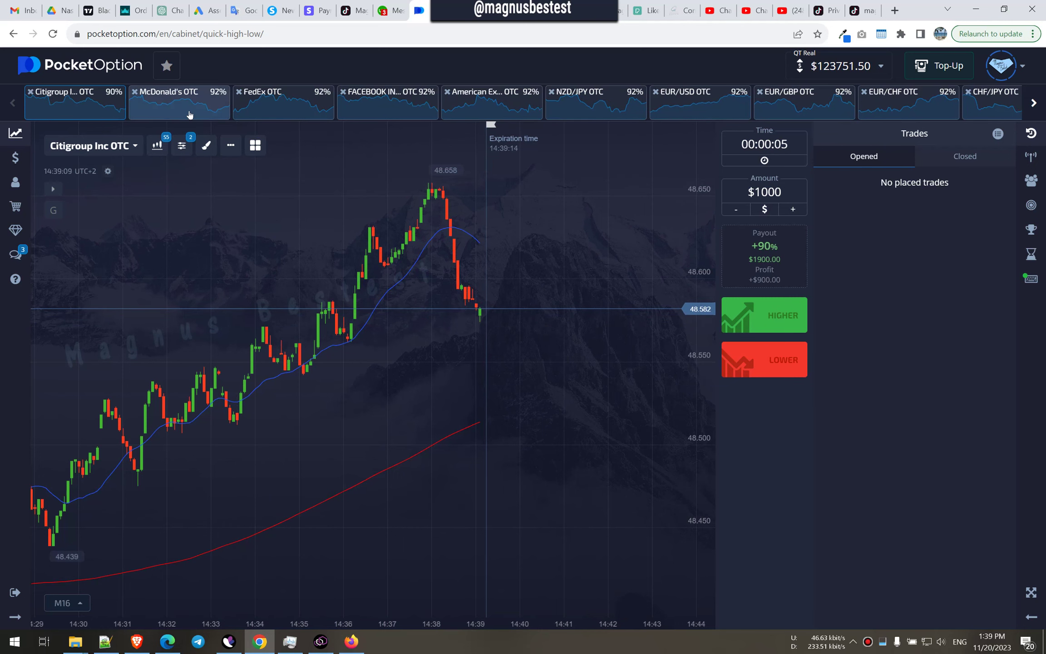
{"action": "left_click", "coordinate": [282, 103]}
{"action": "left_click", "coordinate": [98, 115]}
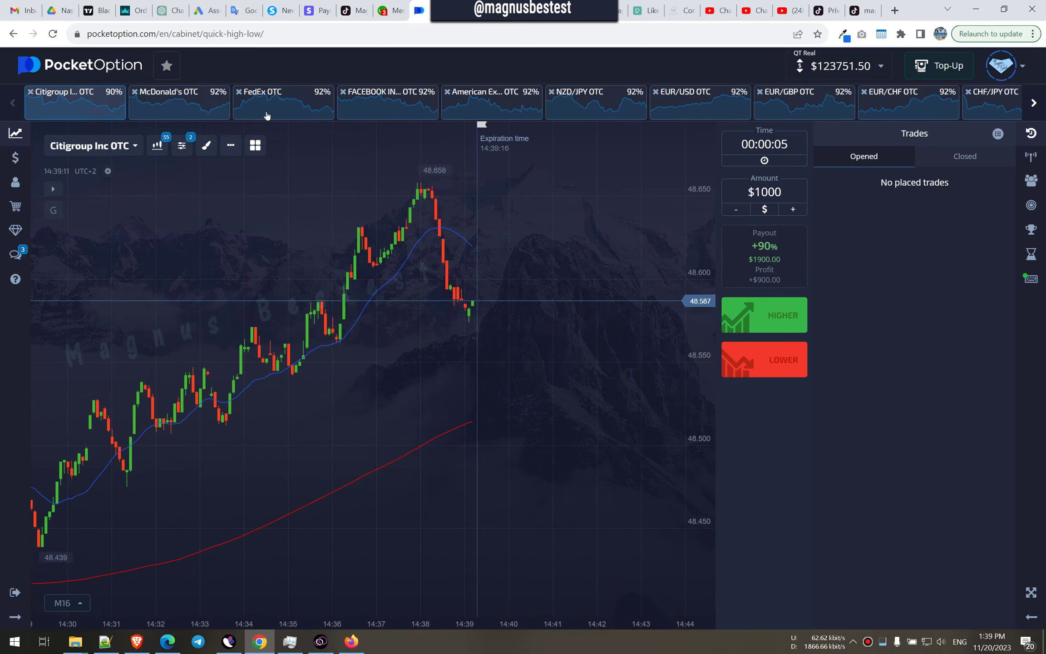
{"action": "left_click", "coordinate": [490, 102]}
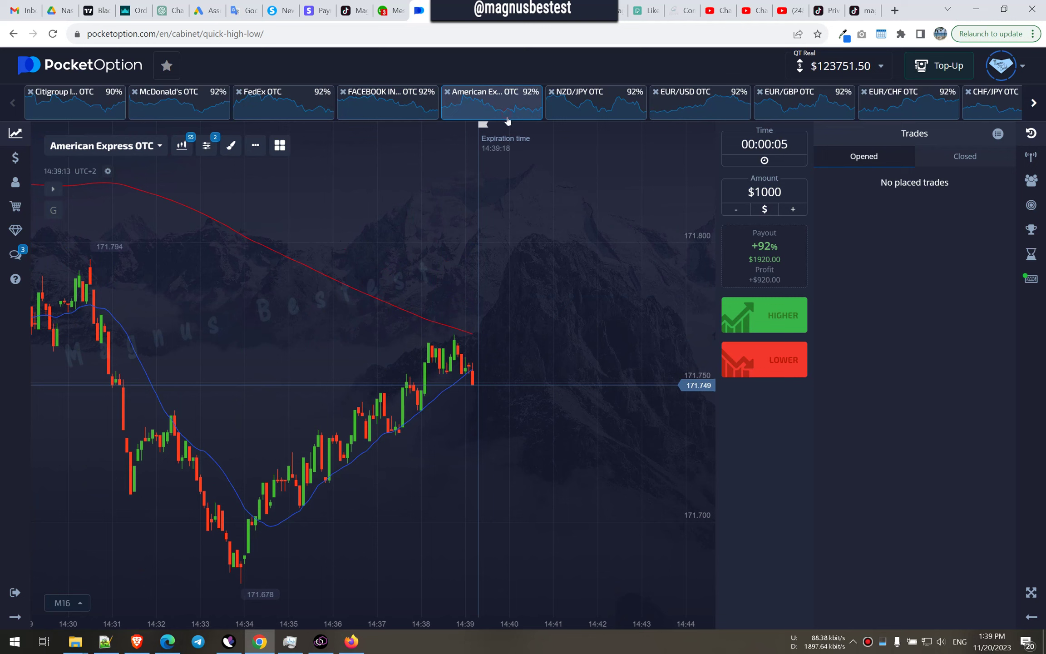
{"action": "left_click", "coordinate": [606, 109]}
{"action": "left_click", "coordinate": [701, 102]}
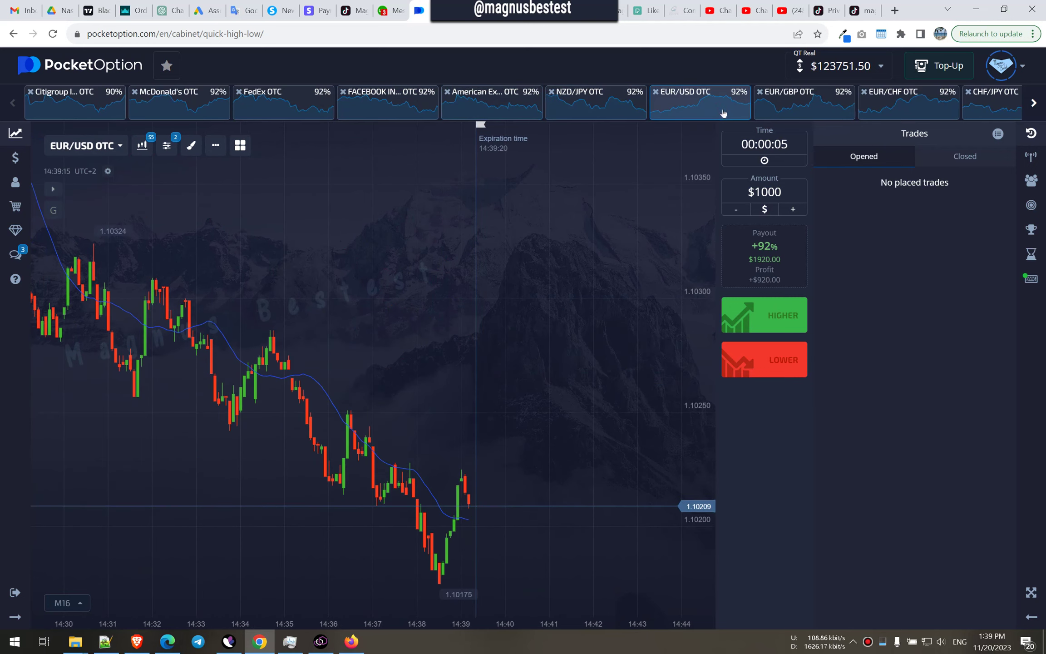
{"action": "left_click", "coordinate": [805, 102]}
{"action": "left_click", "coordinate": [907, 103]}
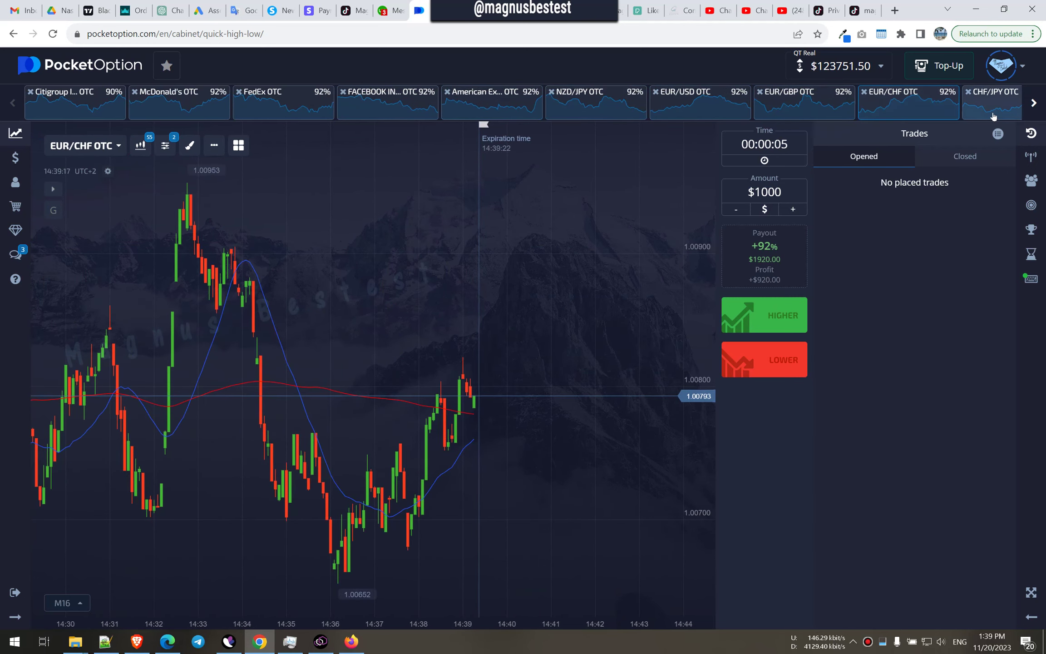
{"action": "left_click", "coordinate": [1033, 103]}
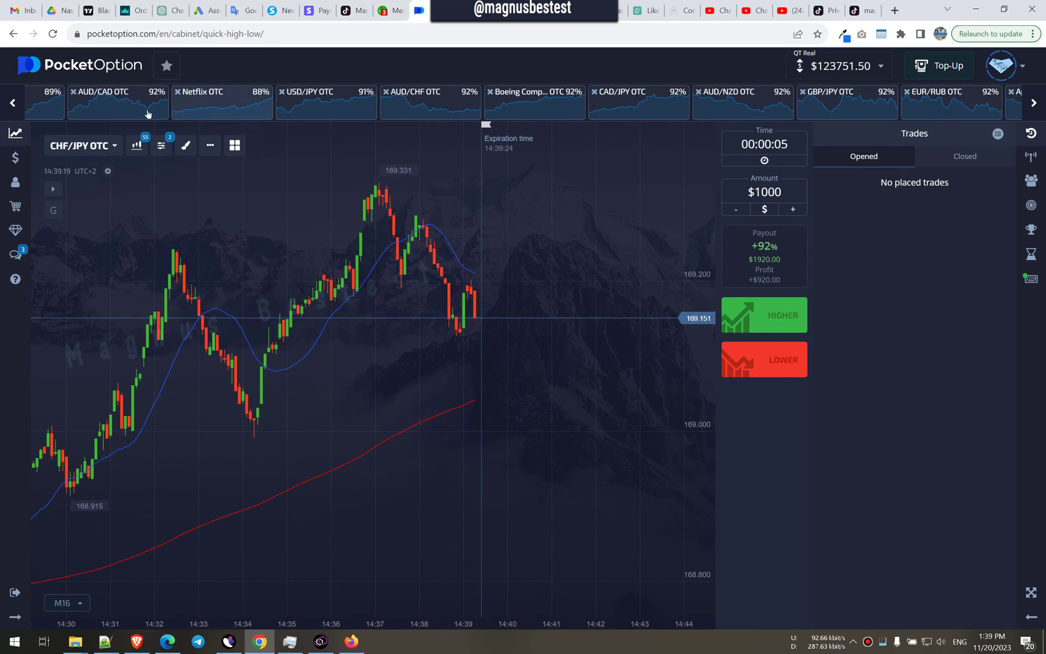
- Step through AUD/USD, AUD/CAD, Netflix, USD/JPY, Boeing, AUD/CHF and GBP/JPY to Apple OTC
{"action": "left_click", "coordinate": [53, 107]}
{"action": "left_click", "coordinate": [119, 102]}
{"action": "left_click", "coordinate": [221, 102]}
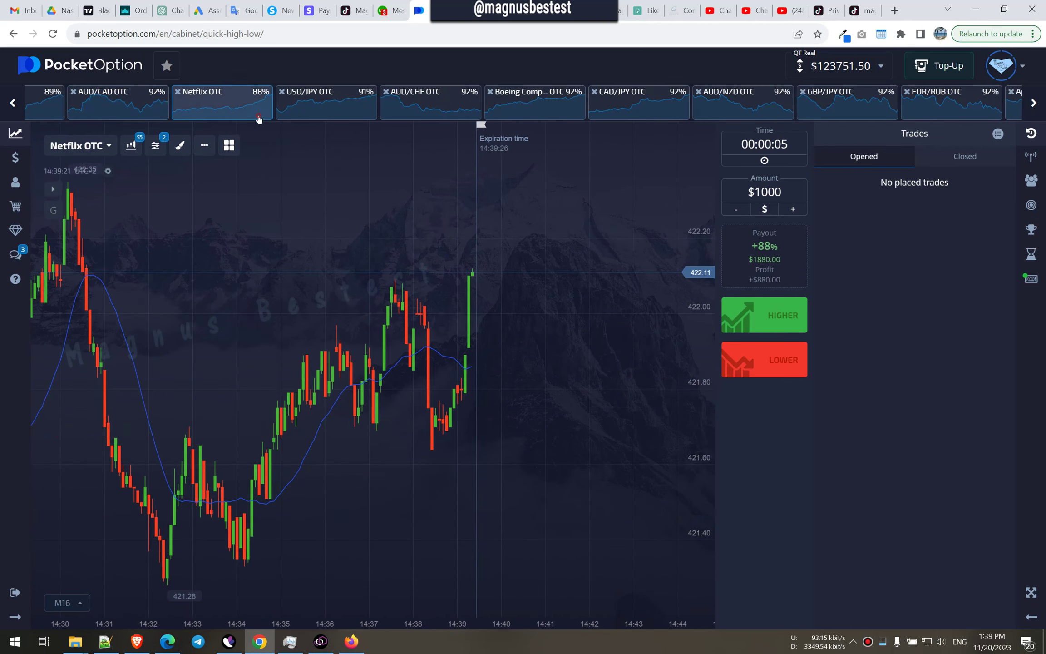
{"action": "left_click", "coordinate": [316, 115]}
{"action": "left_click", "coordinate": [523, 103]}
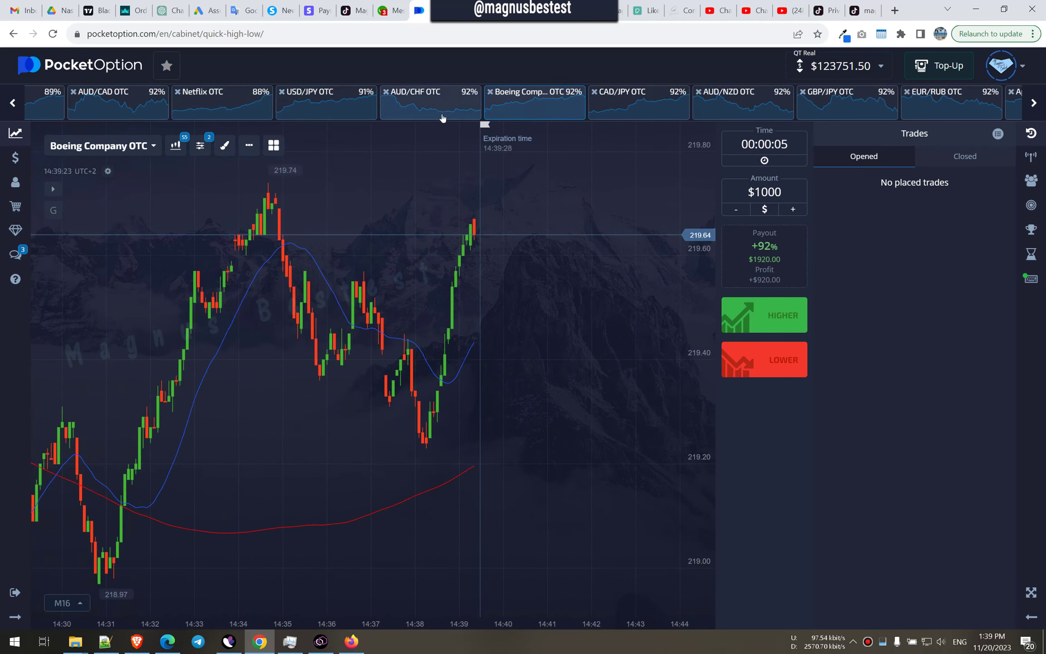
{"action": "left_click", "coordinate": [442, 115]}
{"action": "left_click", "coordinate": [638, 103]}
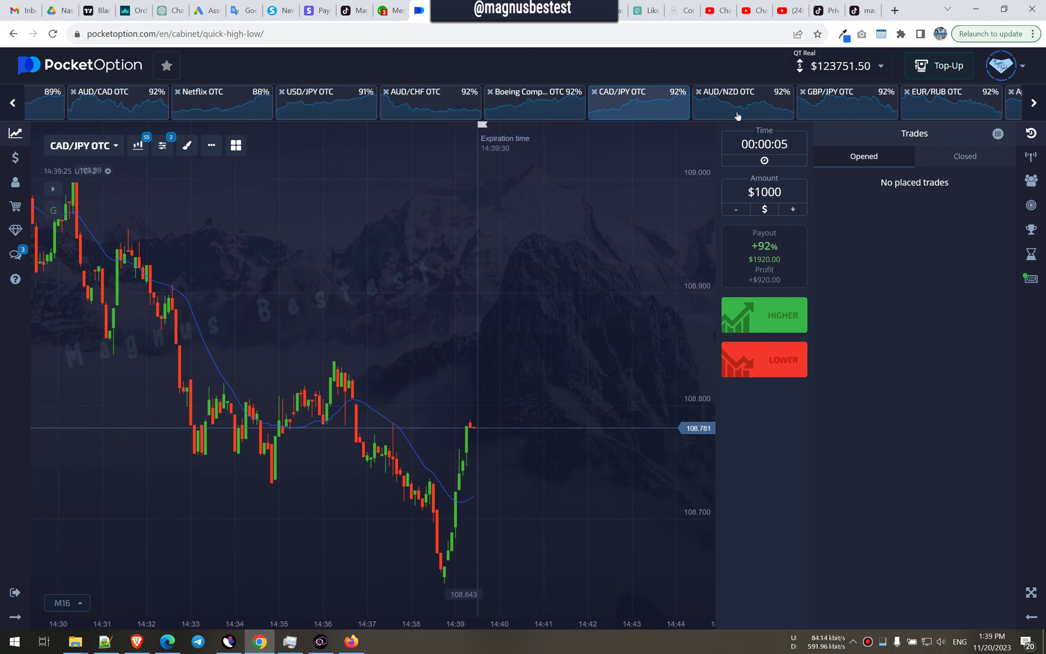
{"action": "left_click", "coordinate": [744, 102]}
{"action": "left_click", "coordinate": [847, 102]}
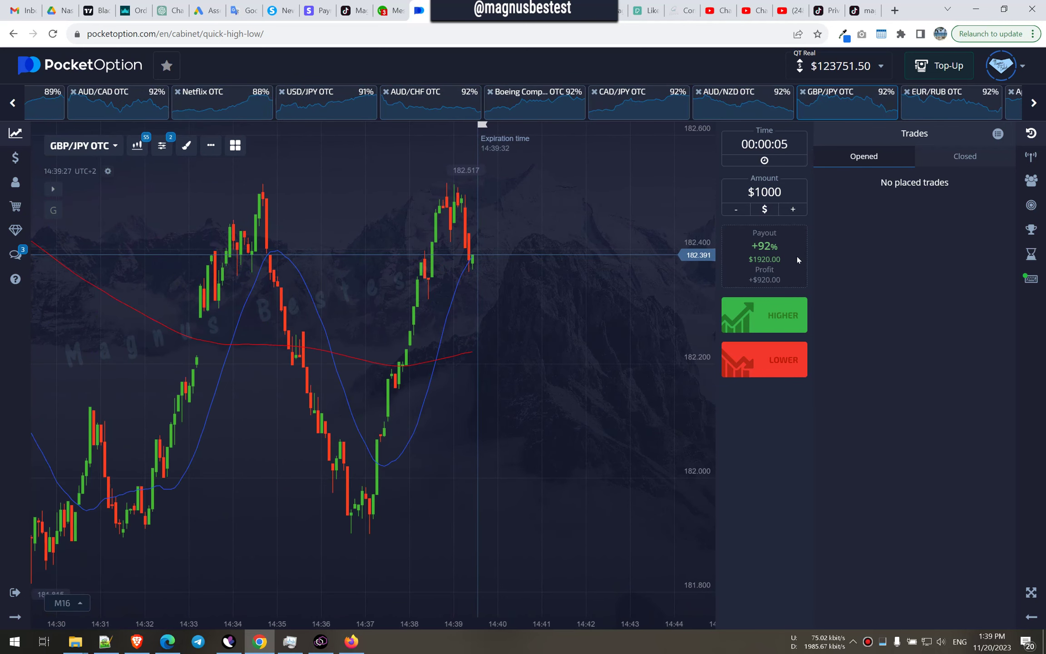
{"action": "left_click", "coordinate": [951, 110]}
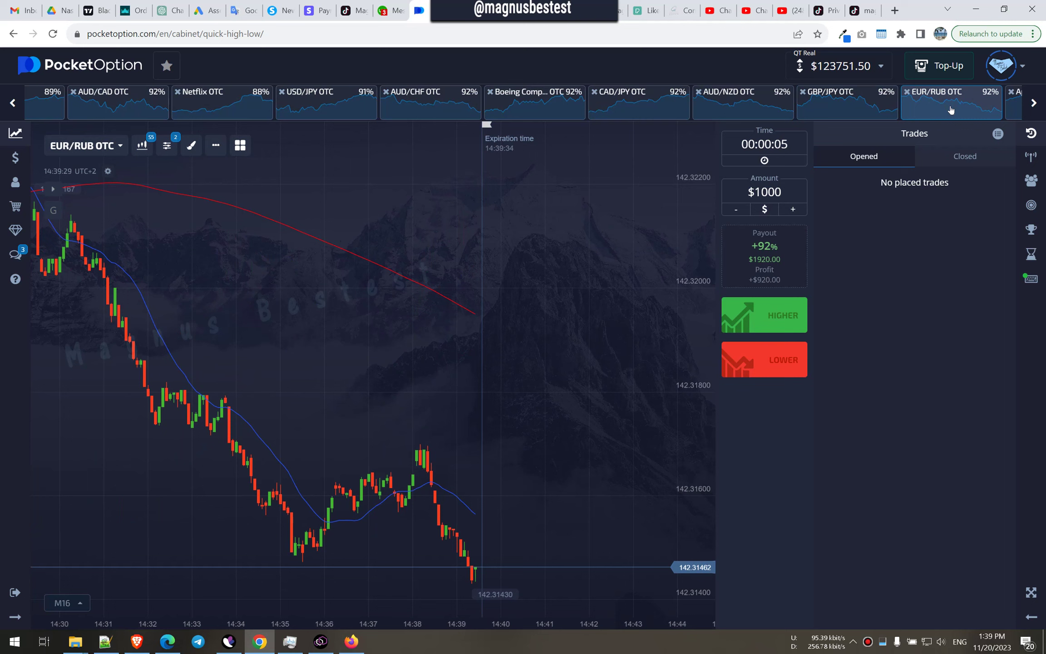
{"action": "scroll", "coordinate": [951, 106], "scroll_direction": "down", "scroll_amount": 2}
{"action": "left_click", "coordinate": [966, 108]}
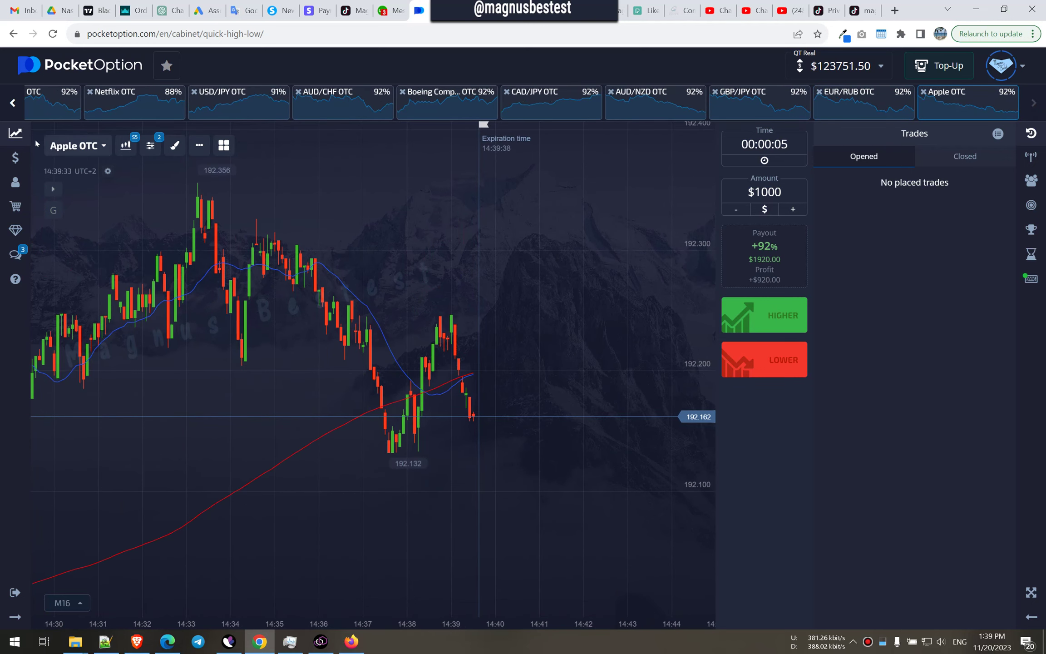
- Browse Citigroup, McDonald's, Facebook, American Express, NZD/JPY and the EUR pairs through CHF/JPY OTC
{"action": "left_click", "coordinate": [13, 103]}
{"action": "left_click", "coordinate": [74, 104]}
{"action": "left_click", "coordinate": [149, 111]}
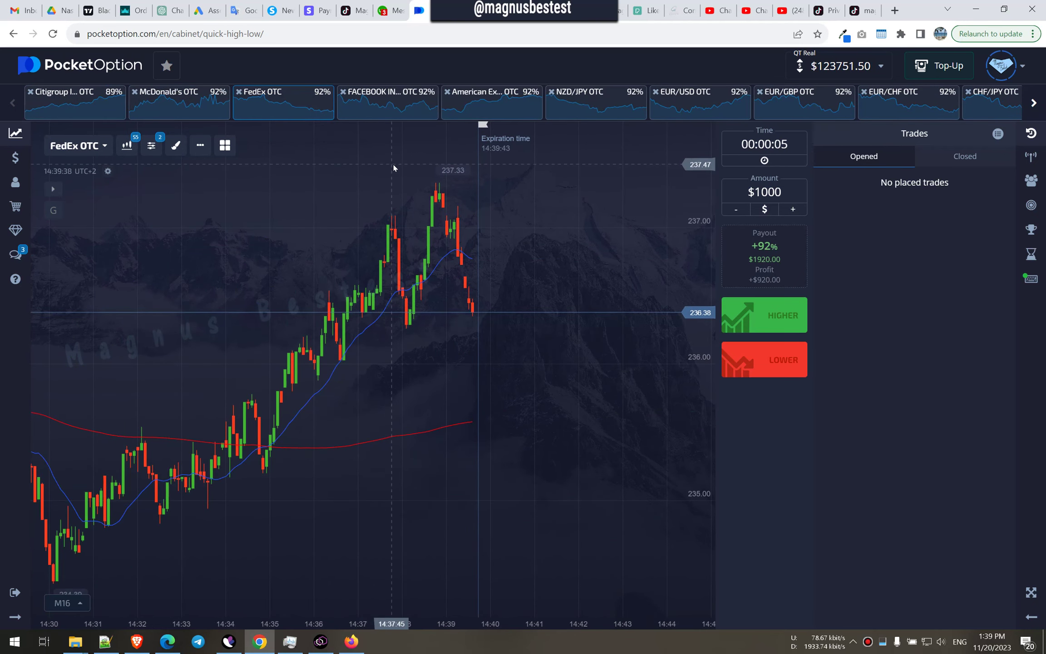
{"action": "left_click", "coordinate": [389, 91]}
{"action": "left_click", "coordinate": [487, 92]}
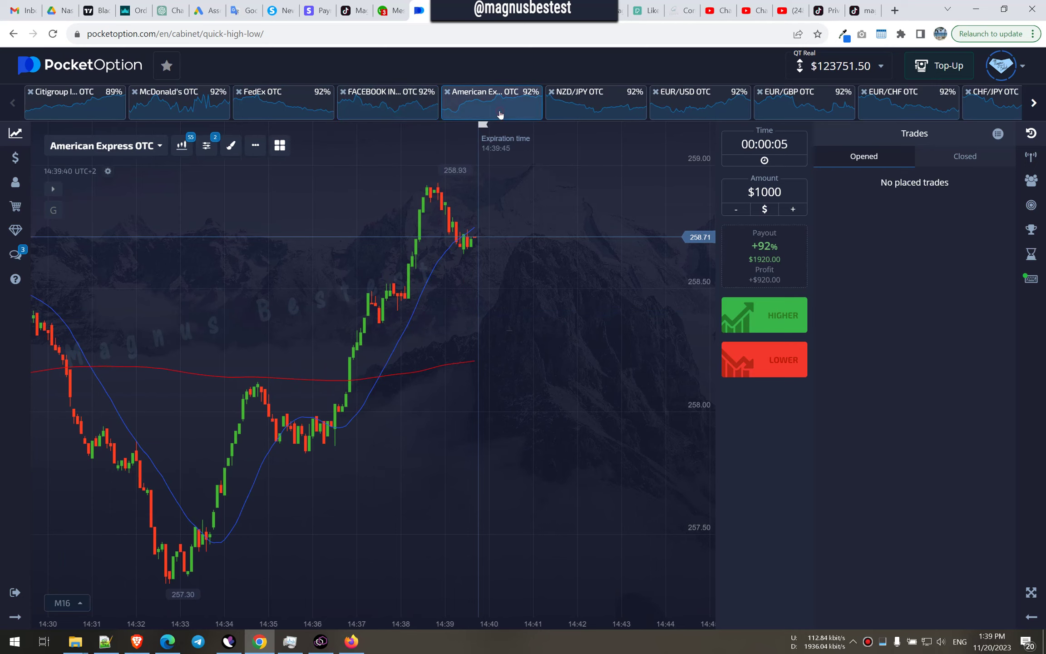
{"action": "left_click", "coordinate": [581, 91]}
{"action": "left_click", "coordinate": [687, 92]}
{"action": "left_click", "coordinate": [789, 92]}
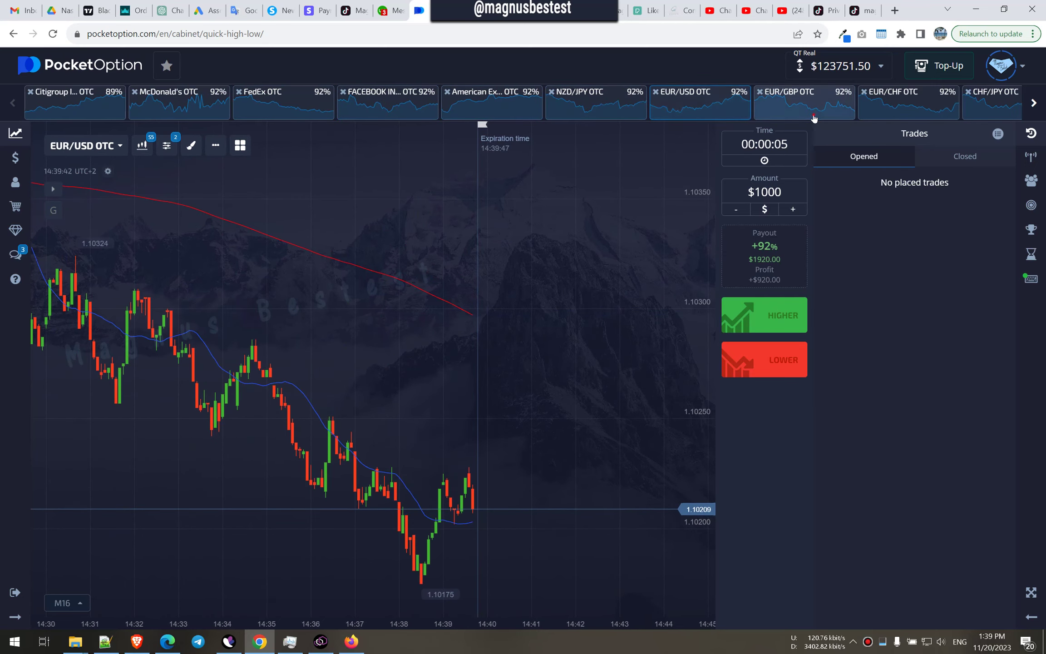
{"action": "left_click", "coordinate": [895, 92]}
{"action": "left_click", "coordinate": [993, 92]}
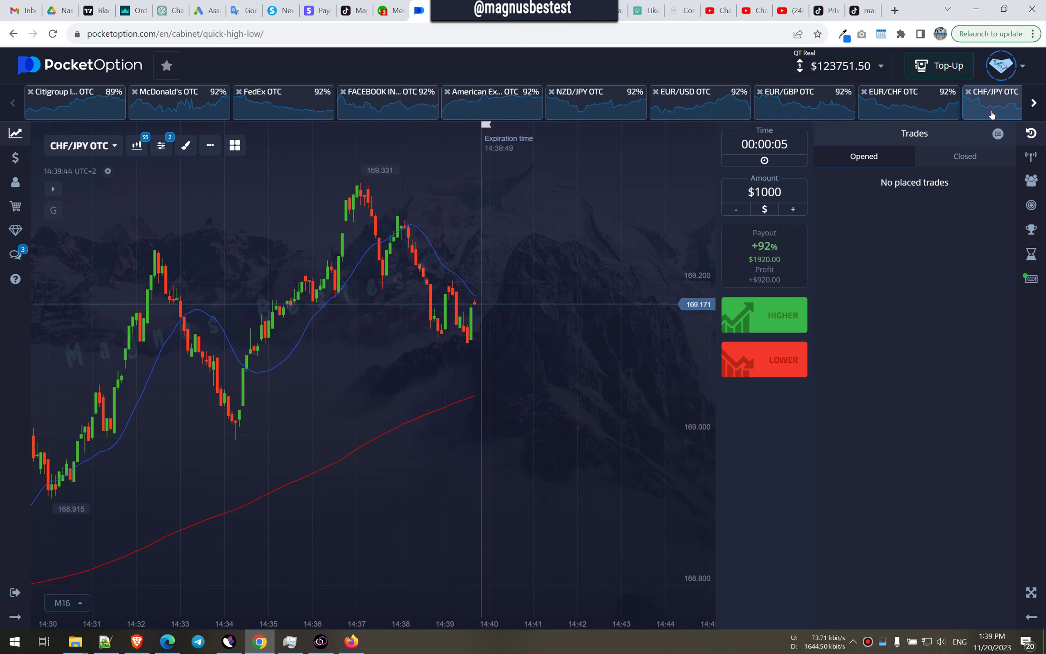
{"action": "left_click", "coordinate": [1033, 103]}
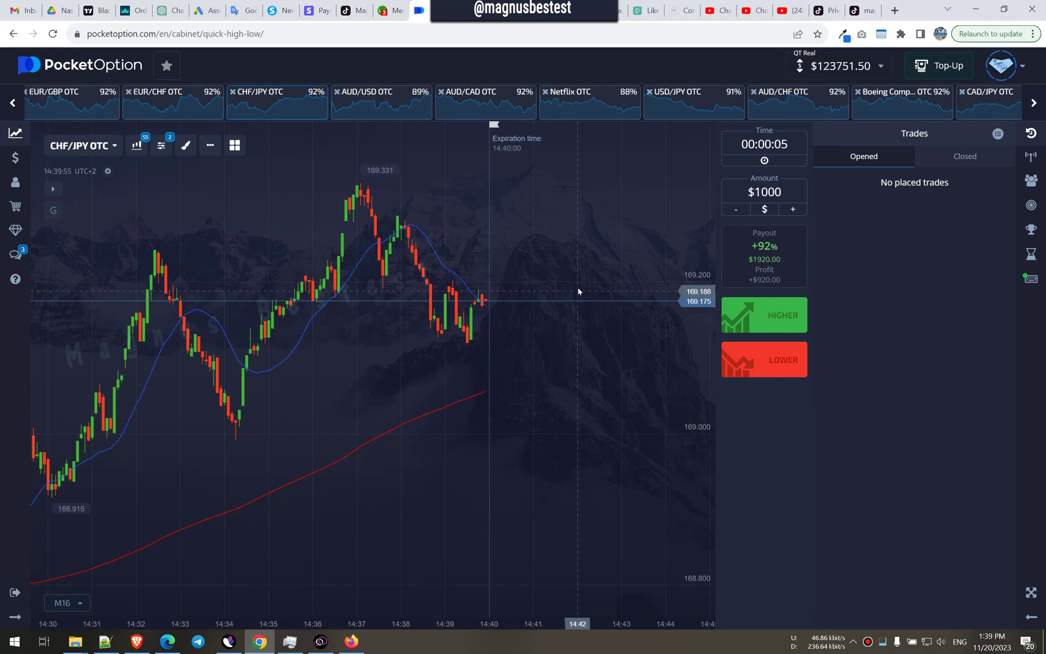
- View AUD/USD, Netflix, USD/JPY, AUD/CHF, Boeing, CAD/JPY, AUD/NZD, GBP/JPY, EUR/RUB and Apple OTC
{"action": "left_click", "coordinate": [389, 103]}
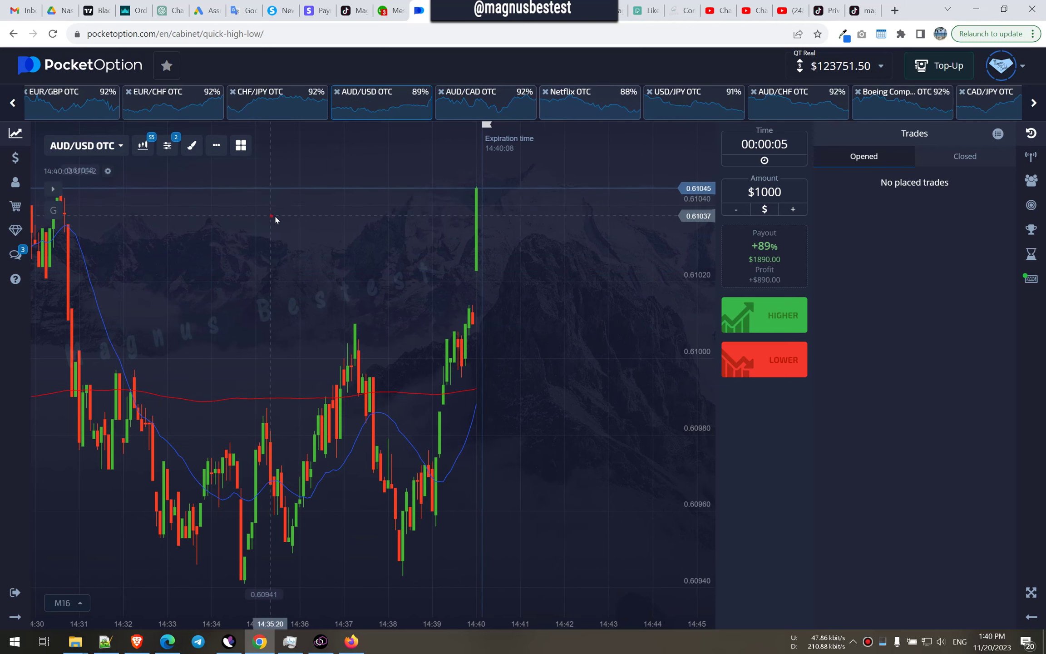
{"action": "scroll", "coordinate": [276, 214], "scroll_direction": "down", "scroll_amount": 2}
{"action": "scroll", "coordinate": [476, 224], "scroll_direction": "down", "scroll_amount": 1}
{"action": "scroll", "coordinate": [475, 233], "scroll_direction": "up", "scroll_amount": 2}
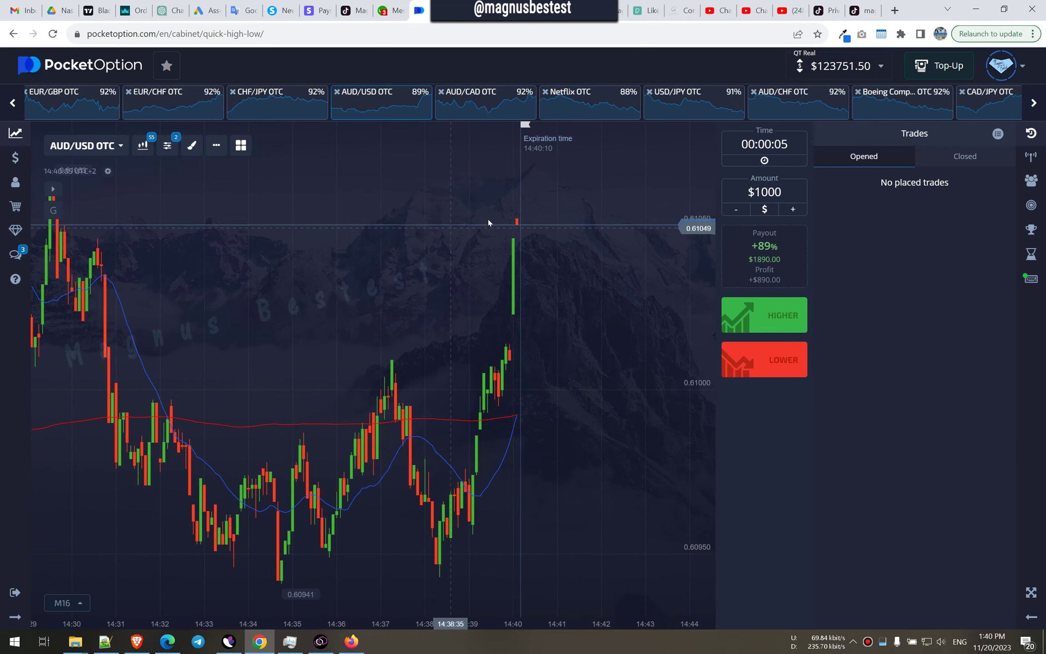
{"action": "left_click", "coordinate": [611, 117]}
{"action": "left_click", "coordinate": [700, 119]}
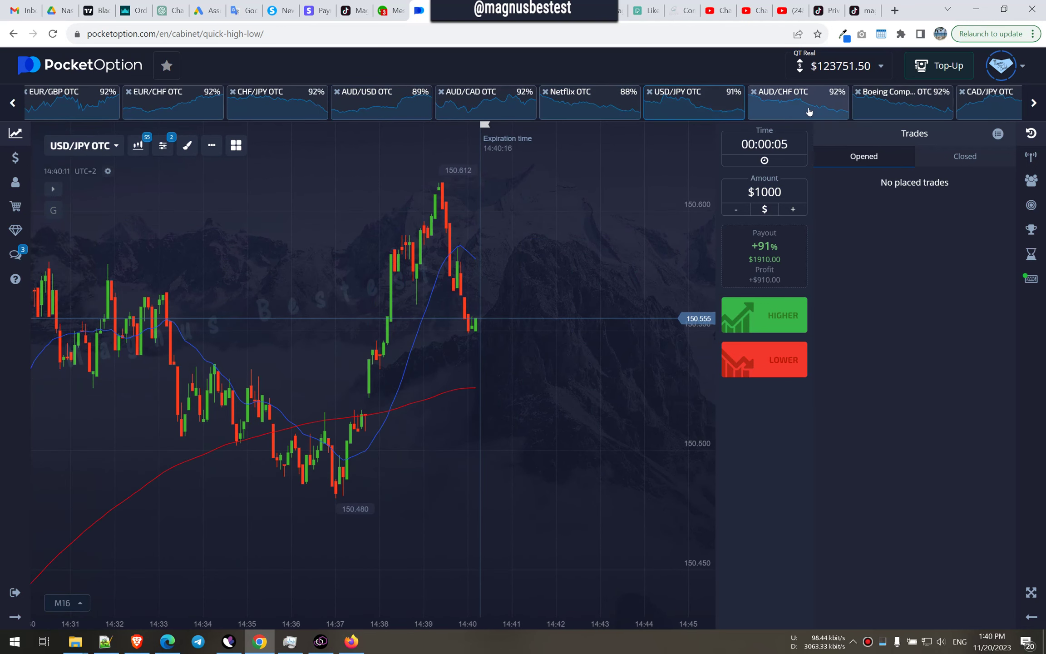
{"action": "left_click", "coordinate": [809, 111]}
{"action": "left_click", "coordinate": [903, 111]}
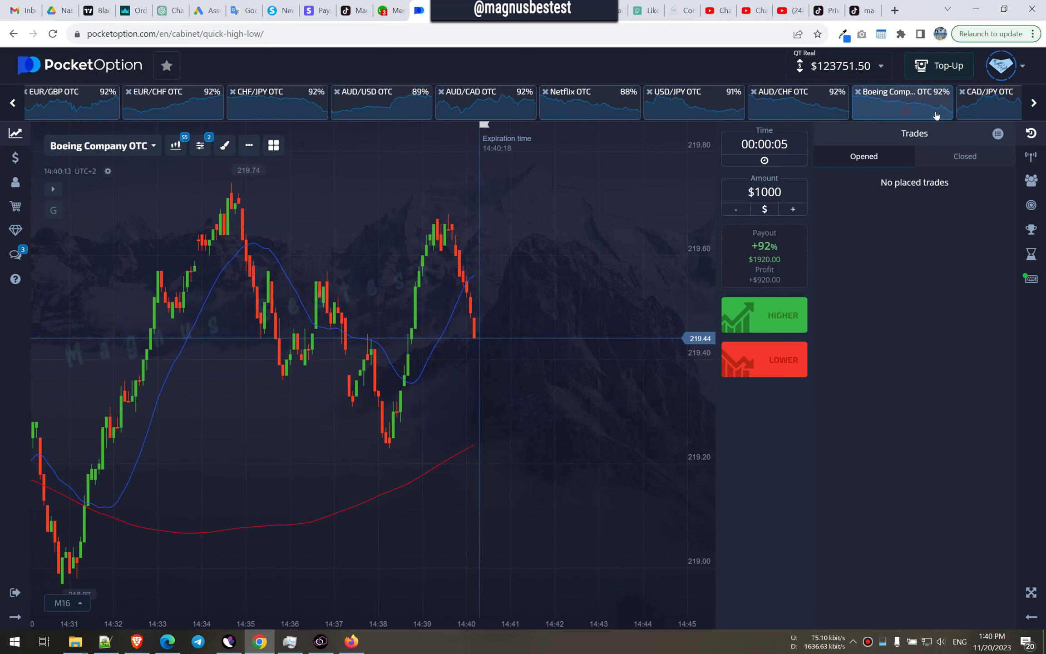
{"action": "left_click", "coordinate": [985, 111]}
{"action": "scroll", "coordinate": [985, 107], "scroll_direction": "down", "scroll_amount": 4}
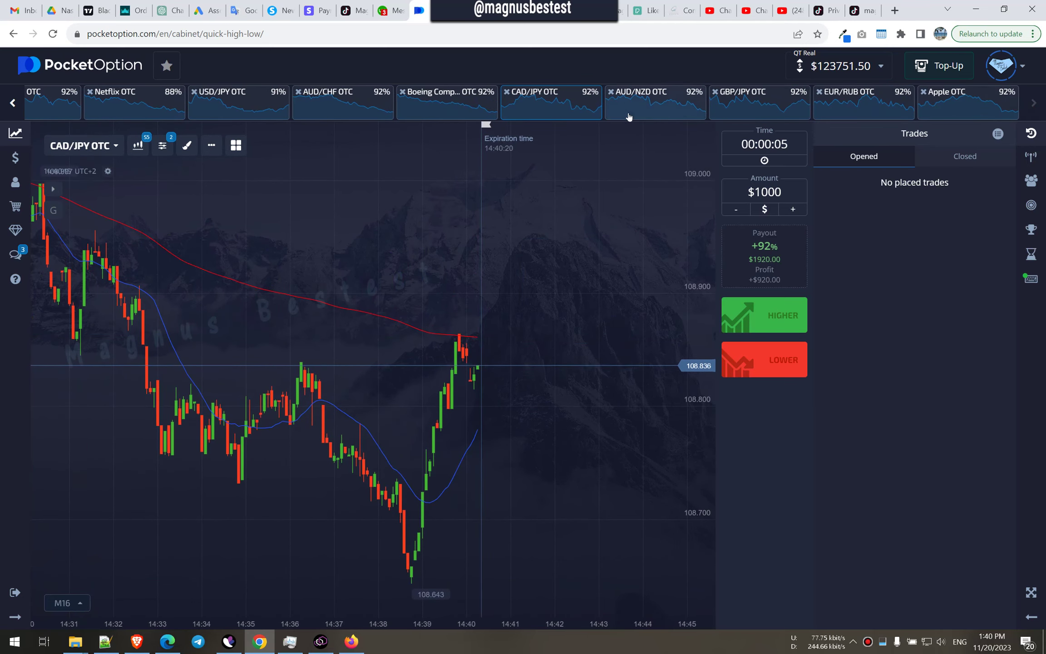
{"action": "left_click", "coordinate": [655, 107]}
{"action": "left_click", "coordinate": [776, 112]}
{"action": "left_click", "coordinate": [865, 106]}
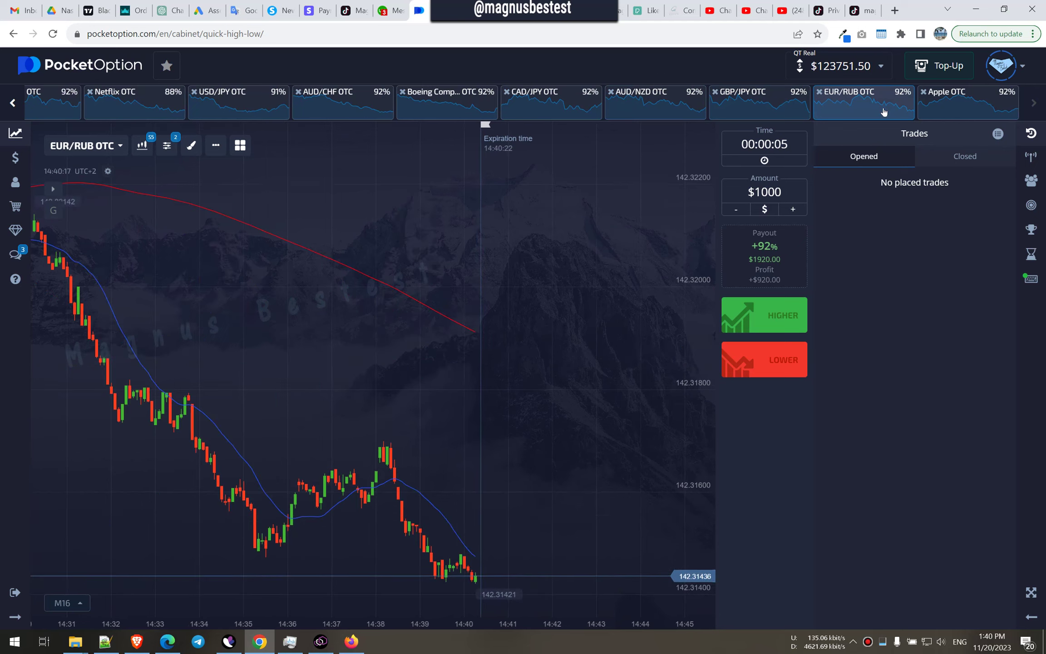
{"action": "left_click", "coordinate": [943, 112]}
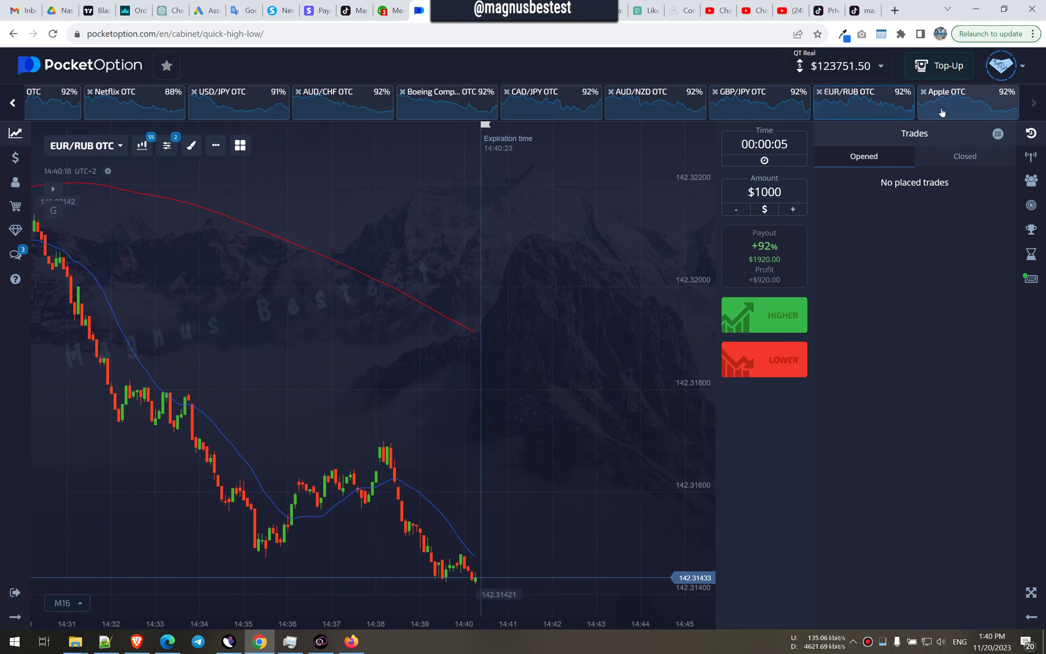
- Cycle the stock charts, checking NZD/JPY OTC twice, then EUR/GBP, EUR/CHF and CHF/JPY
{"action": "left_click", "coordinate": [17, 105]}
{"action": "left_click", "coordinate": [16, 105]}
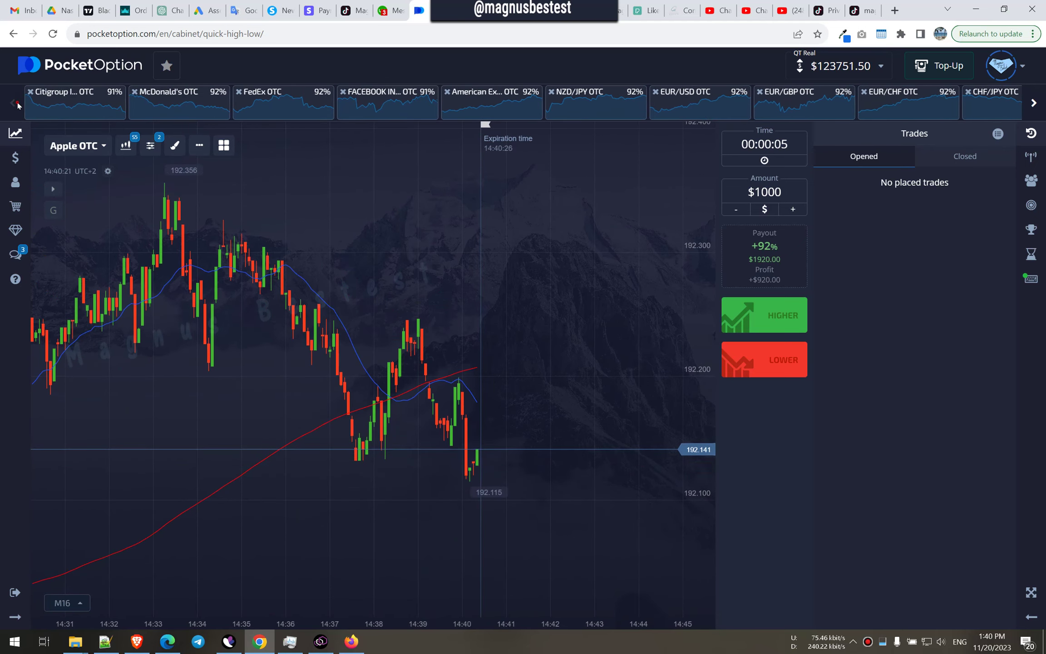
{"action": "left_click", "coordinate": [70, 106]}
{"action": "left_click", "coordinate": [178, 107]}
{"action": "left_click", "coordinate": [282, 106]}
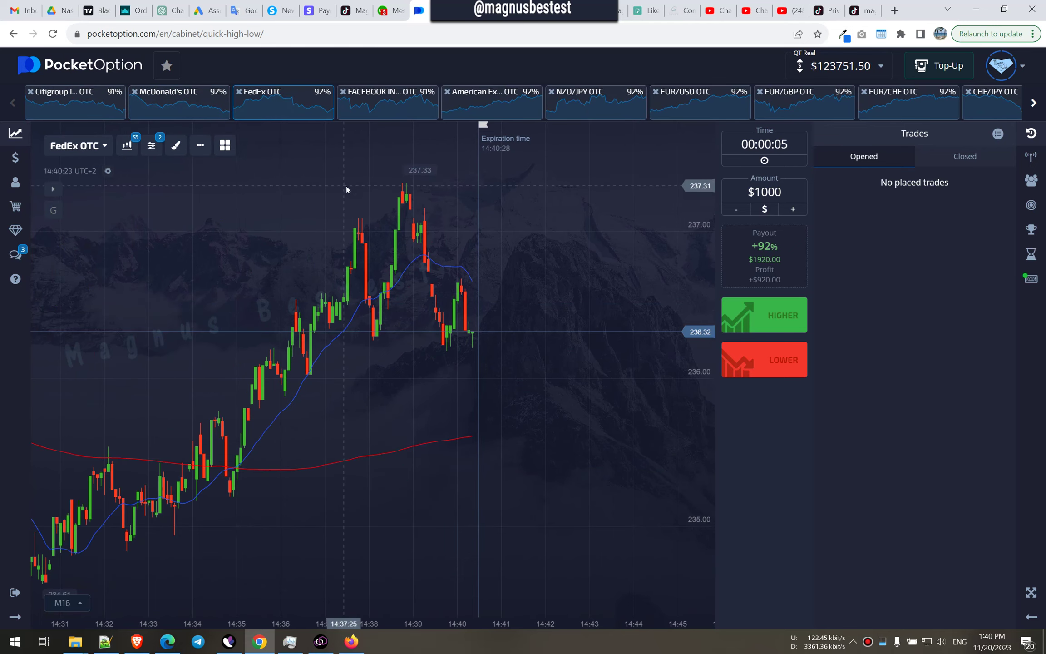
{"action": "left_click", "coordinate": [389, 105]}
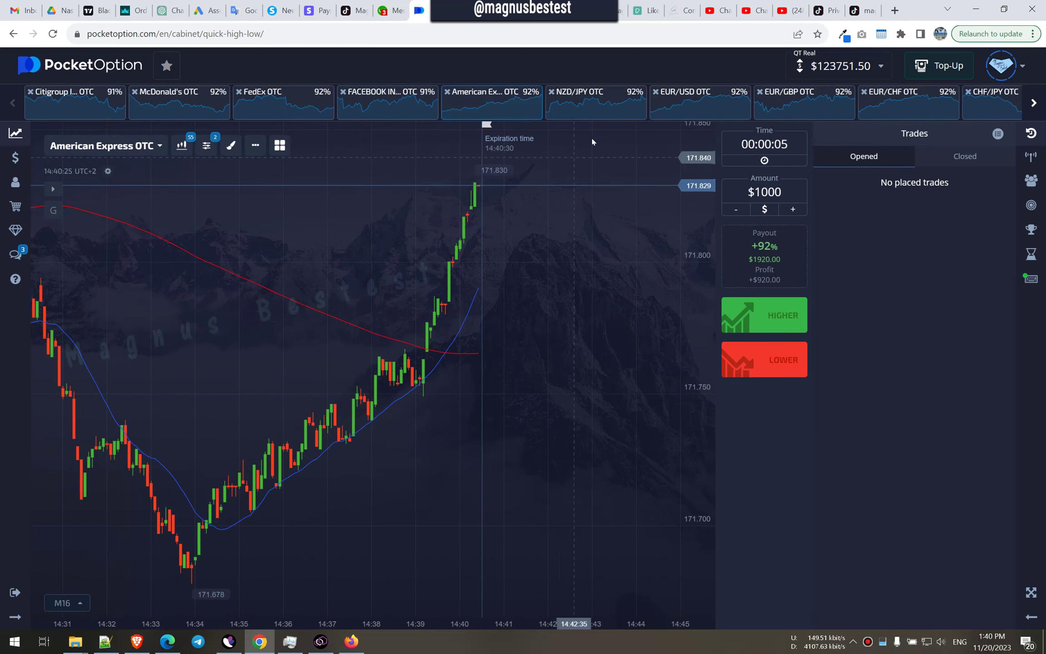
{"action": "left_click", "coordinate": [597, 106]}
{"action": "left_click", "coordinate": [700, 106]}
{"action": "left_click", "coordinate": [628, 117]}
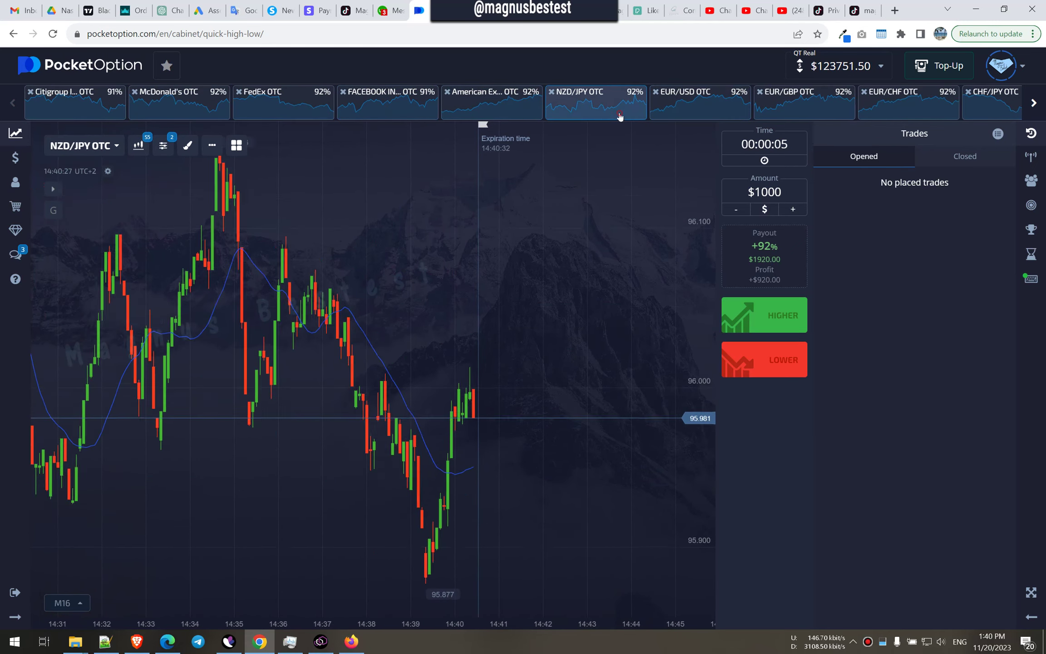
{"action": "left_click", "coordinate": [803, 107]}
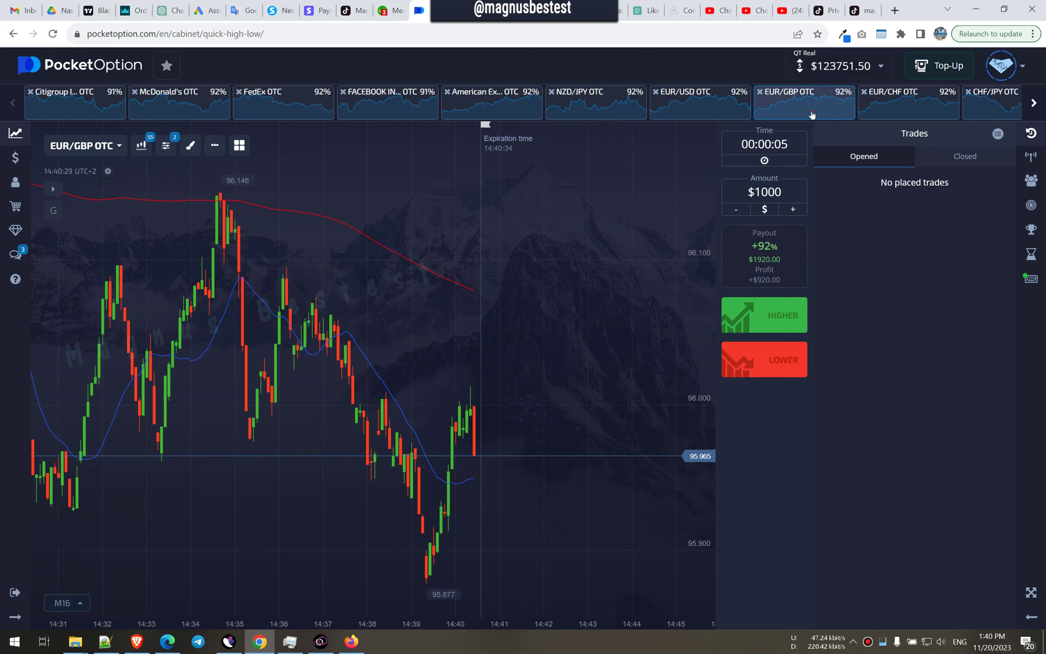
{"action": "left_click", "coordinate": [909, 107]}
{"action": "left_click", "coordinate": [993, 107]}
- Flip through AUD/CAD, USD/JPY, AUD/CHF, Boeing, CAD/JPY, AUD/NZD and GBP/JPY to EUR/RUB OTC
{"action": "left_click", "coordinate": [1033, 103]}
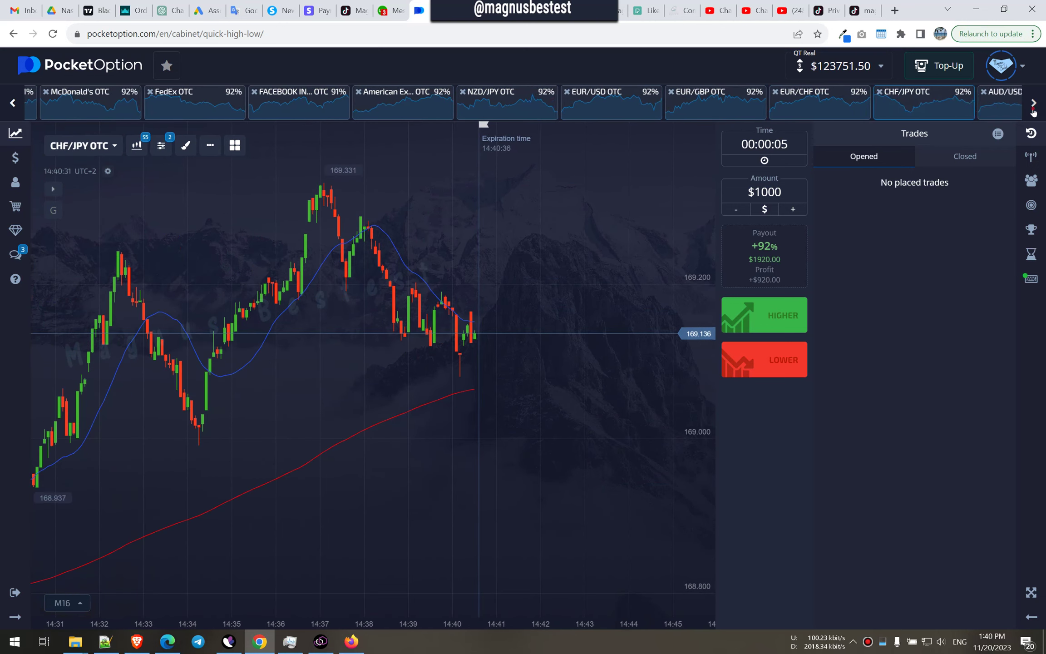
{"action": "left_click", "coordinate": [197, 105]}
{"action": "left_click", "coordinate": [296, 106]}
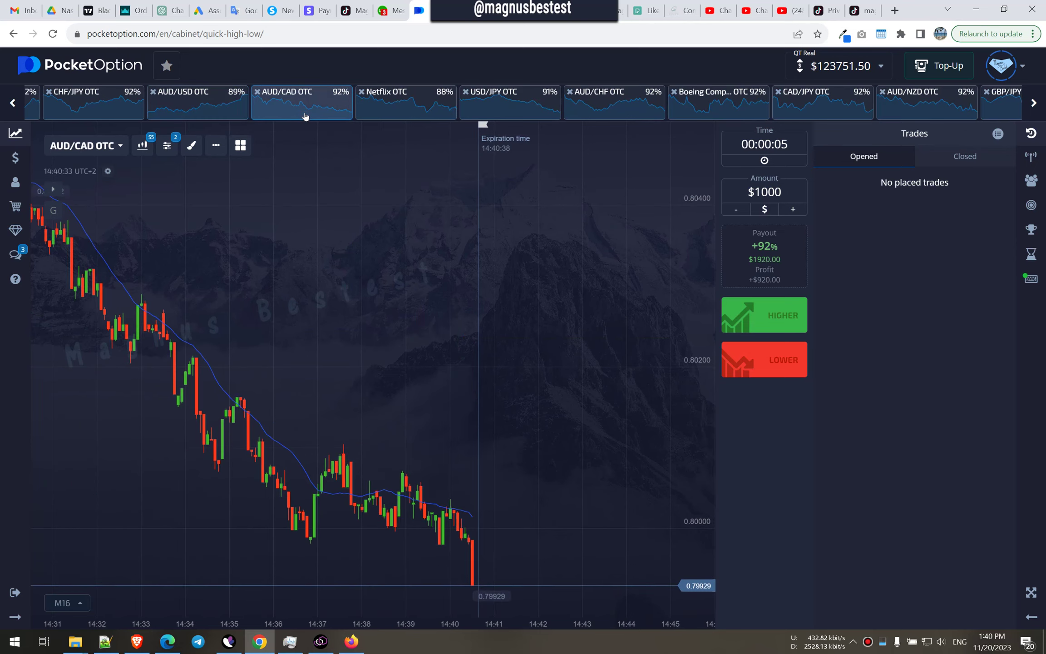
{"action": "left_click", "coordinate": [405, 106]}
{"action": "left_click", "coordinate": [502, 106]}
{"action": "left_click", "coordinate": [614, 105]}
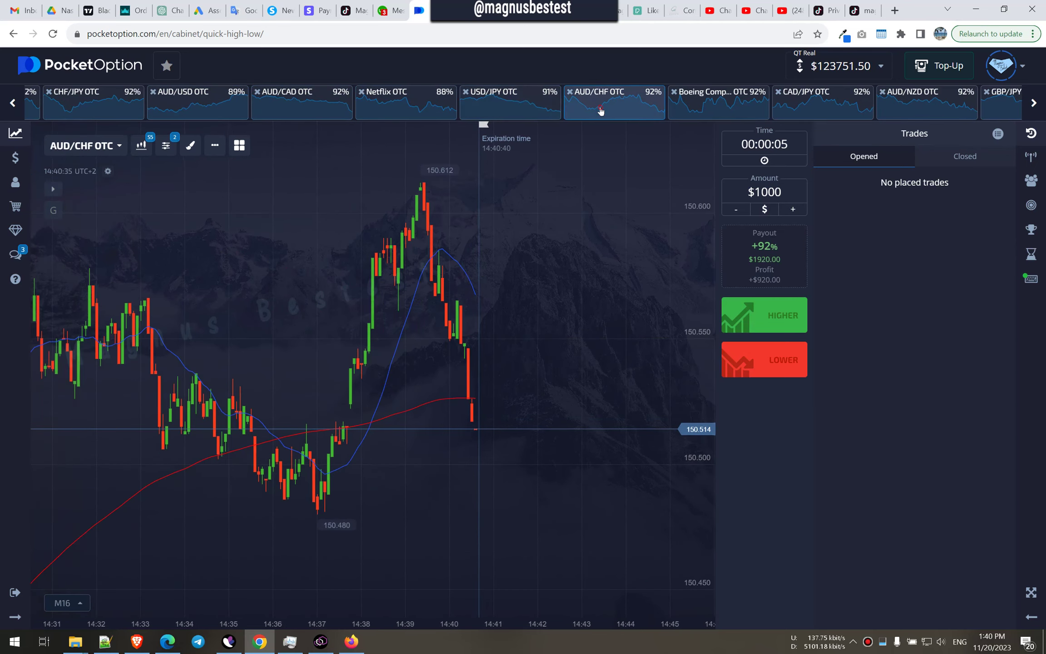
{"action": "left_click", "coordinate": [718, 105]}
{"action": "left_click", "coordinate": [821, 105]}
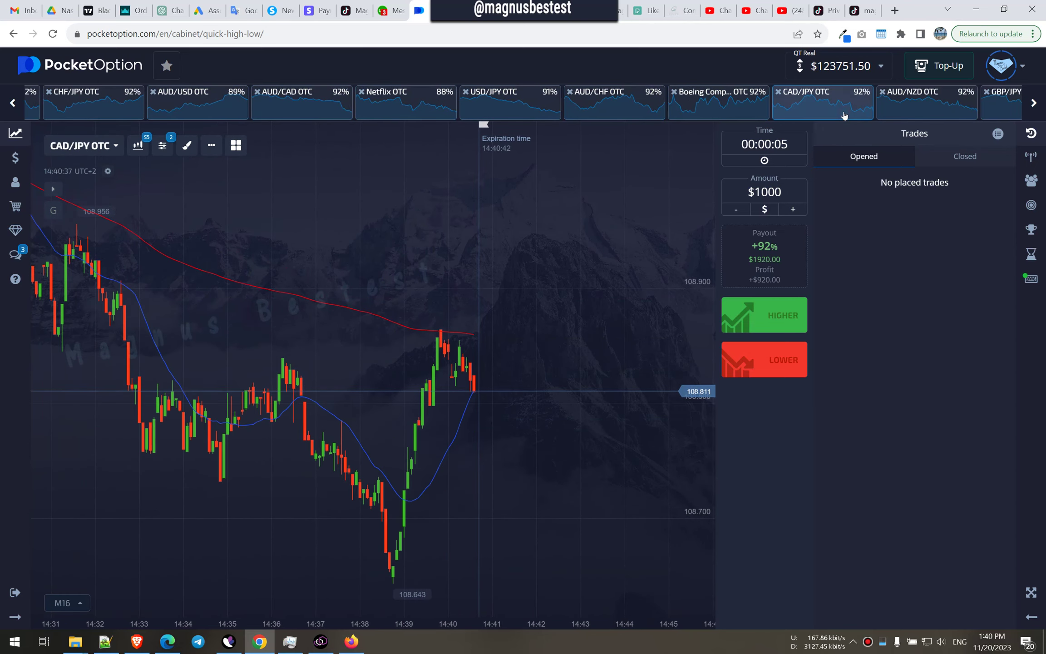
{"action": "left_click", "coordinate": [926, 105]}
{"action": "left_click", "coordinate": [1001, 105]}
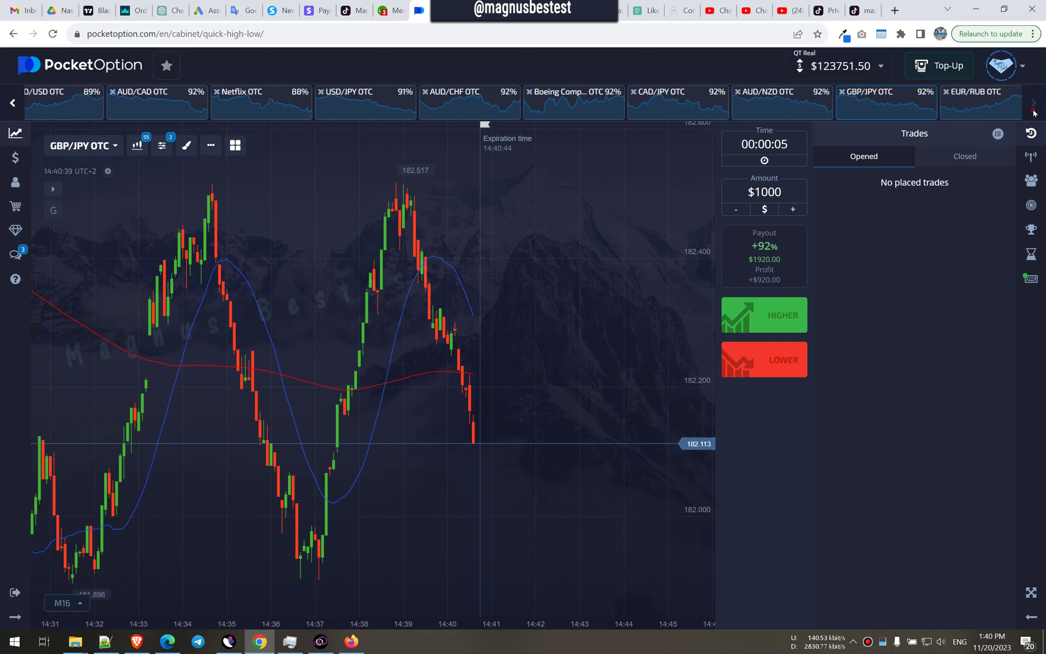
{"action": "left_click", "coordinate": [899, 104]}
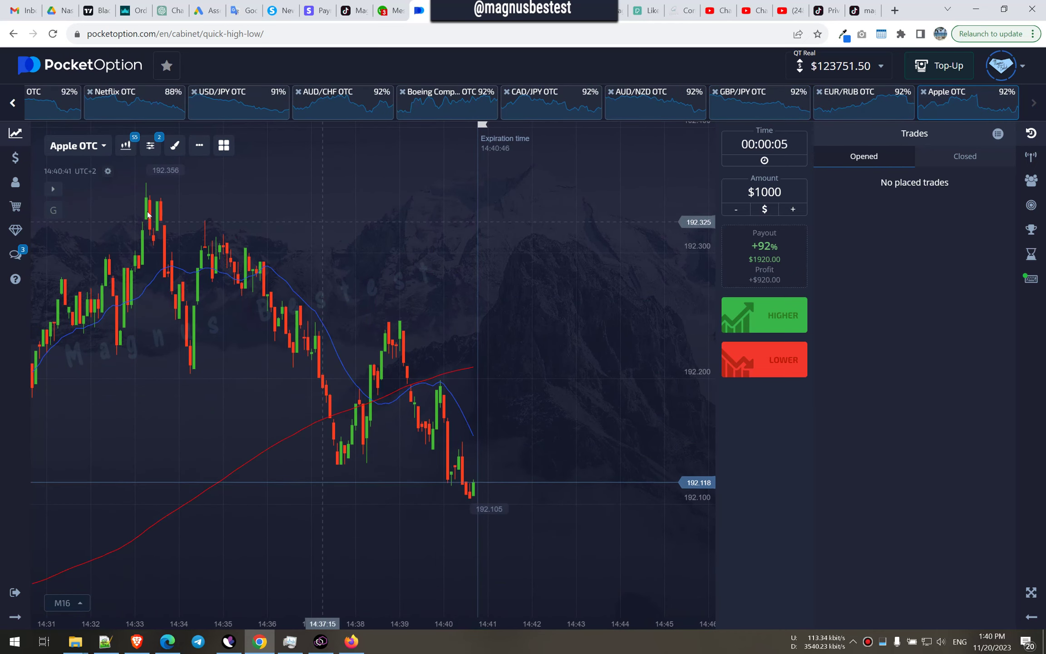
- Browse Citigroup, McDonald's, FedEx, Facebook, American Express, NZD/JPY and EUR pairs, ending on EUR/GBP
{"action": "left_click", "coordinate": [12, 102]}
{"action": "left_click", "coordinate": [12, 103]}
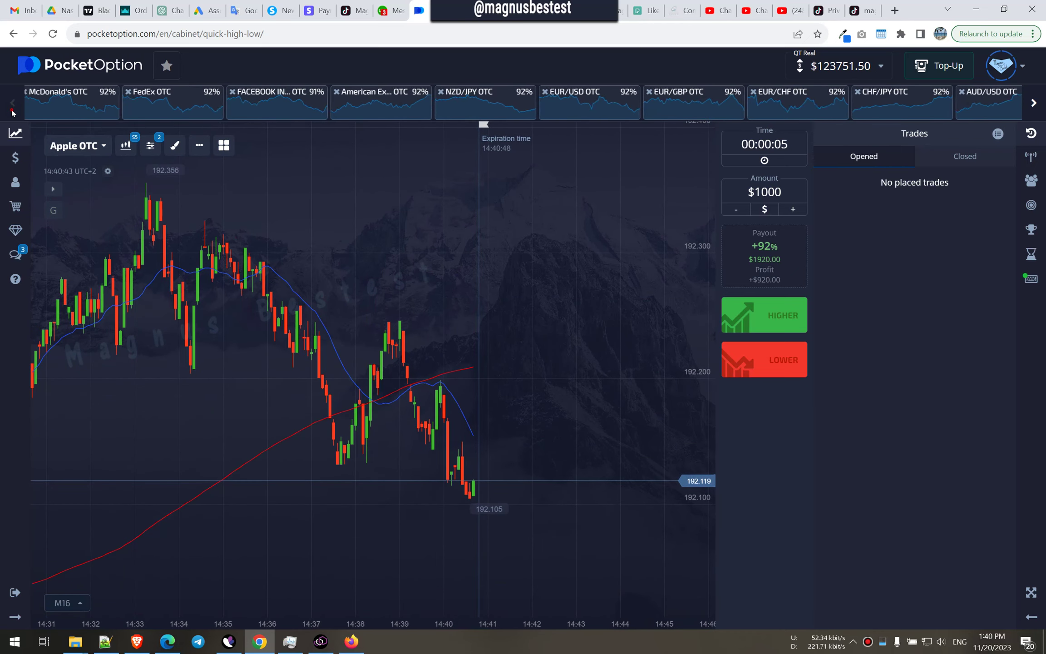
{"action": "left_click", "coordinate": [74, 103]}
{"action": "left_click", "coordinate": [180, 102]}
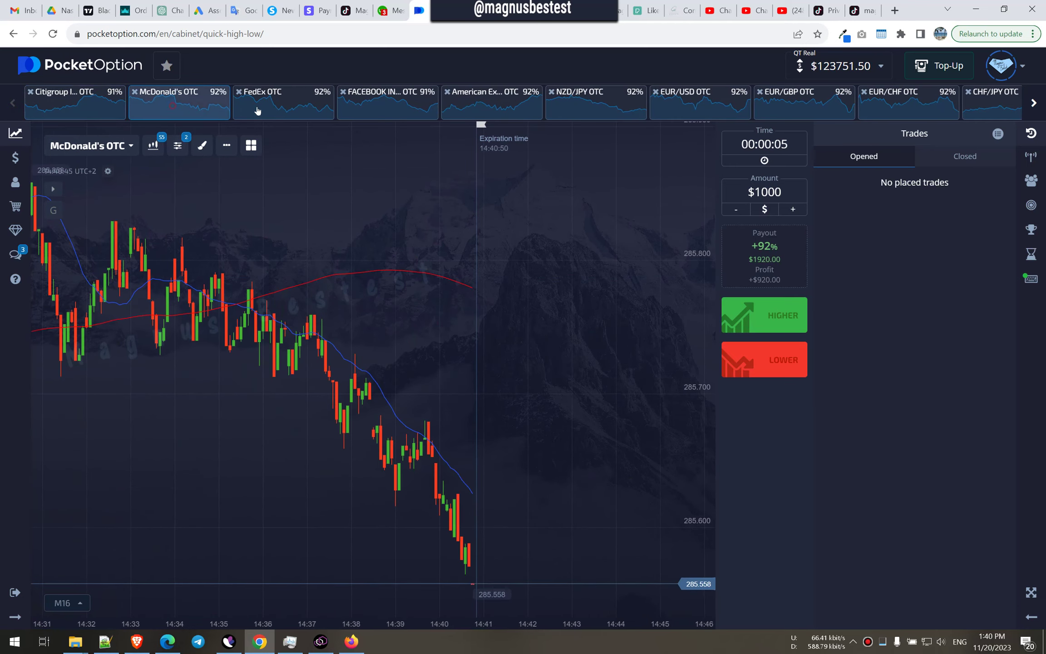
{"action": "left_click", "coordinate": [284, 102]}
{"action": "left_click", "coordinate": [423, 112]}
{"action": "left_click", "coordinate": [284, 102]}
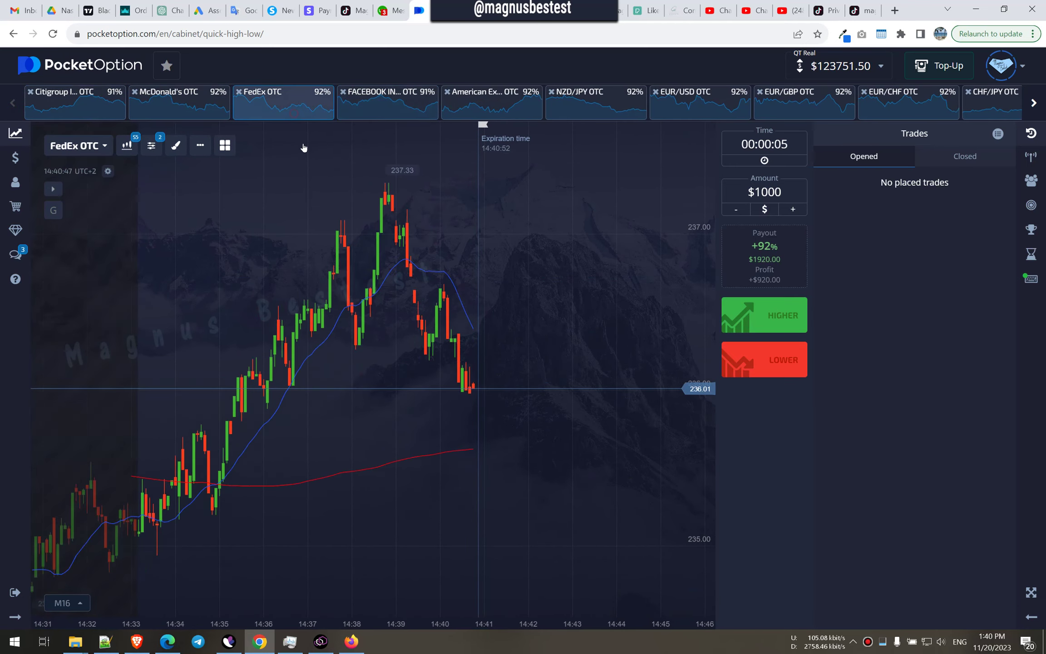
{"action": "left_click", "coordinate": [491, 102]}
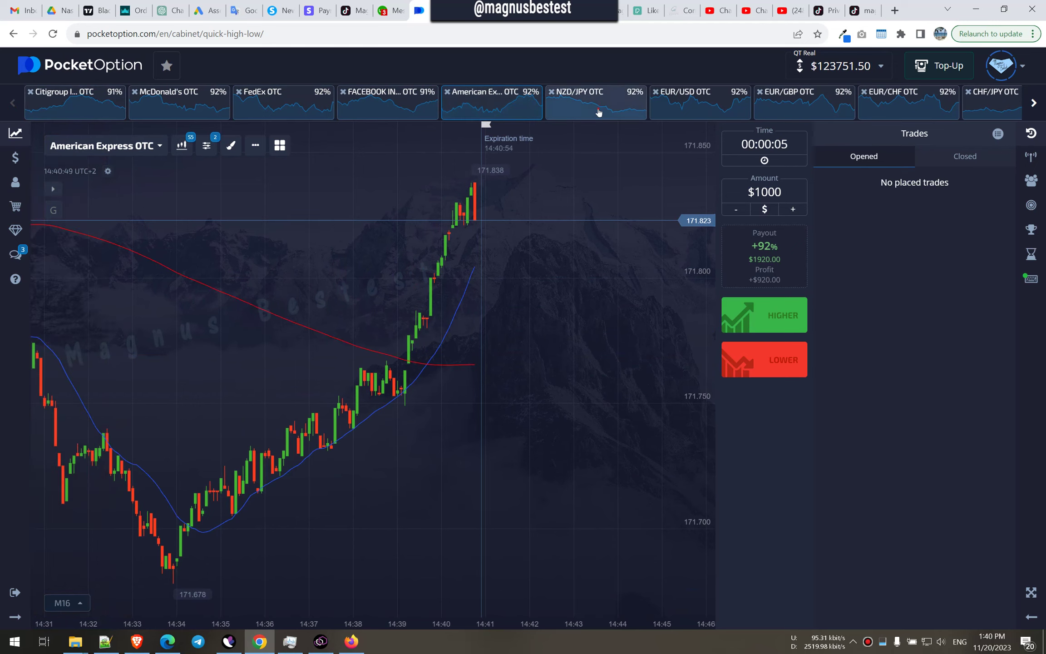
{"action": "left_click", "coordinate": [597, 102]}
{"action": "left_click", "coordinate": [687, 107]}
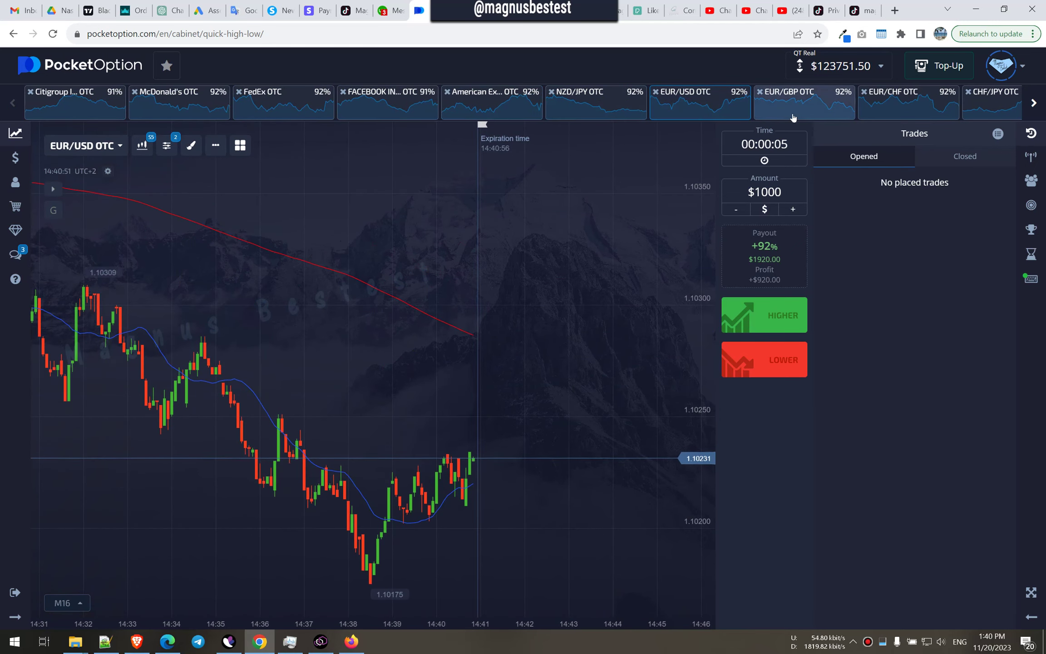
{"action": "left_click", "coordinate": [806, 103]}
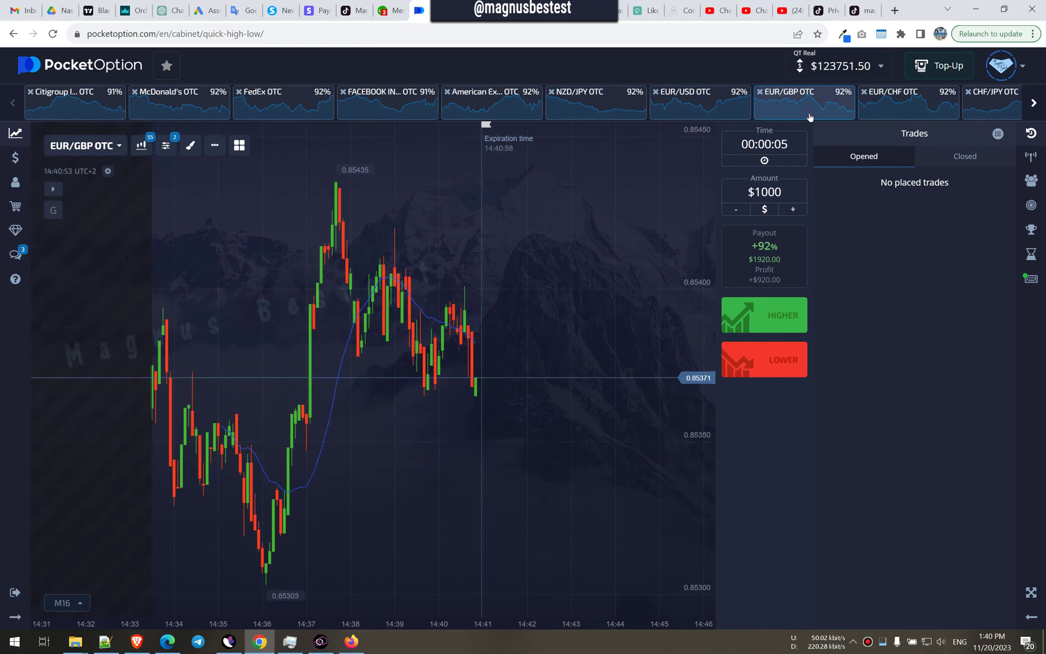
{"action": "left_click", "coordinate": [893, 106]}
{"action": "left_click", "coordinate": [818, 107]}
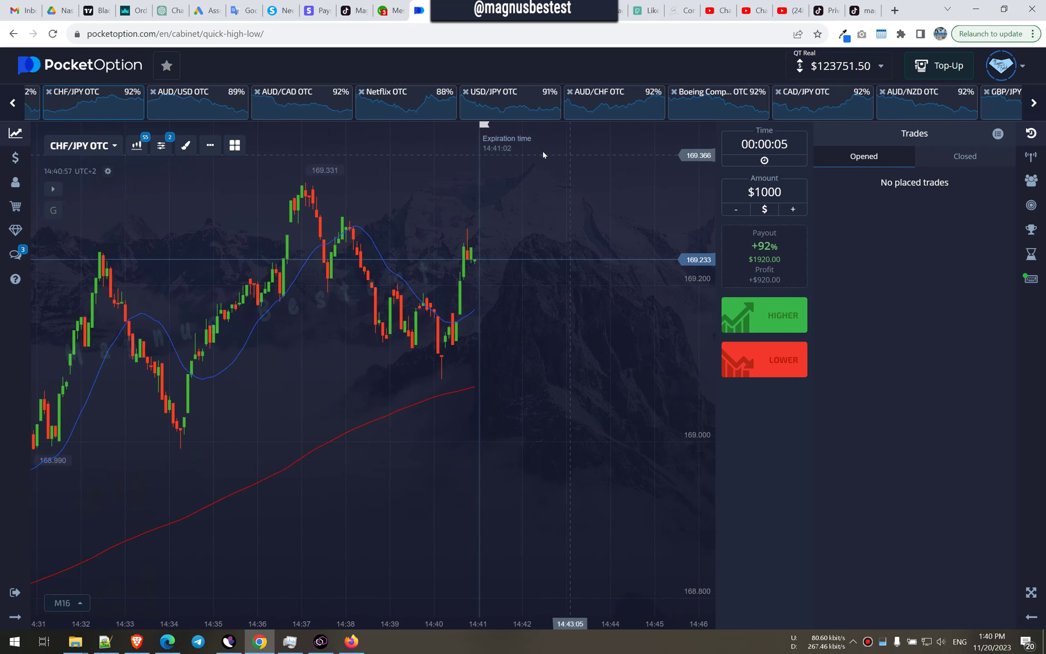
- Check AUD/USD, AUD/CAD, Netflix, USD/JPY, Boeing, CAD/JPY, GBP/JPY and Apple, ending on EUR/RUB
{"action": "left_click", "coordinate": [196, 102]}
{"action": "left_click", "coordinate": [302, 102]}
{"action": "left_click", "coordinate": [405, 102]}
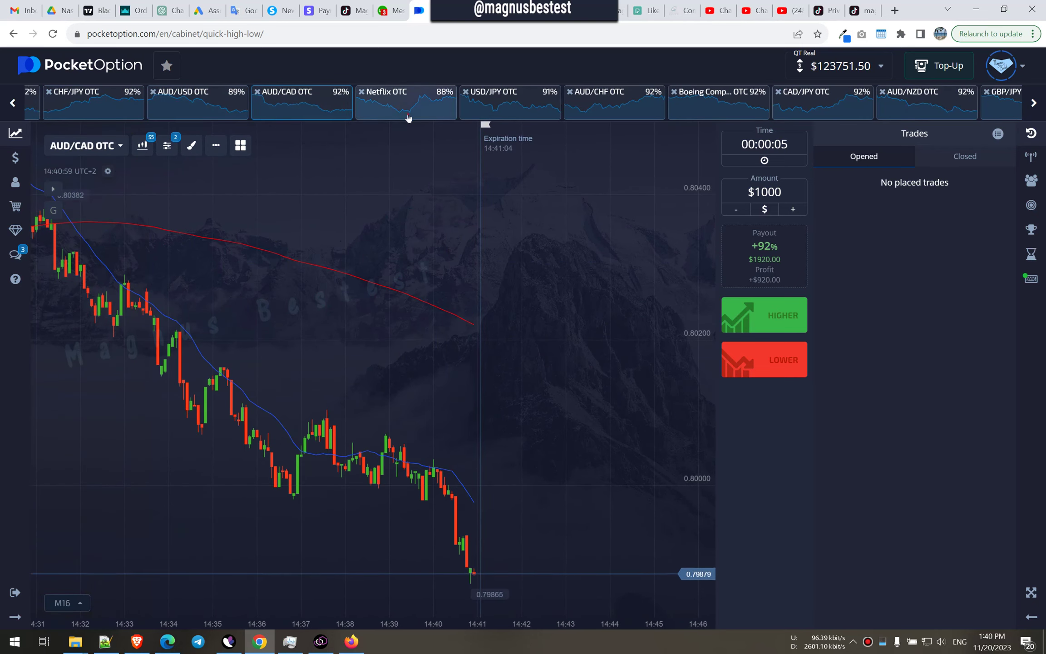
{"action": "left_click", "coordinate": [497, 113]}
{"action": "left_click", "coordinate": [614, 107]}
{"action": "left_click", "coordinate": [703, 106]}
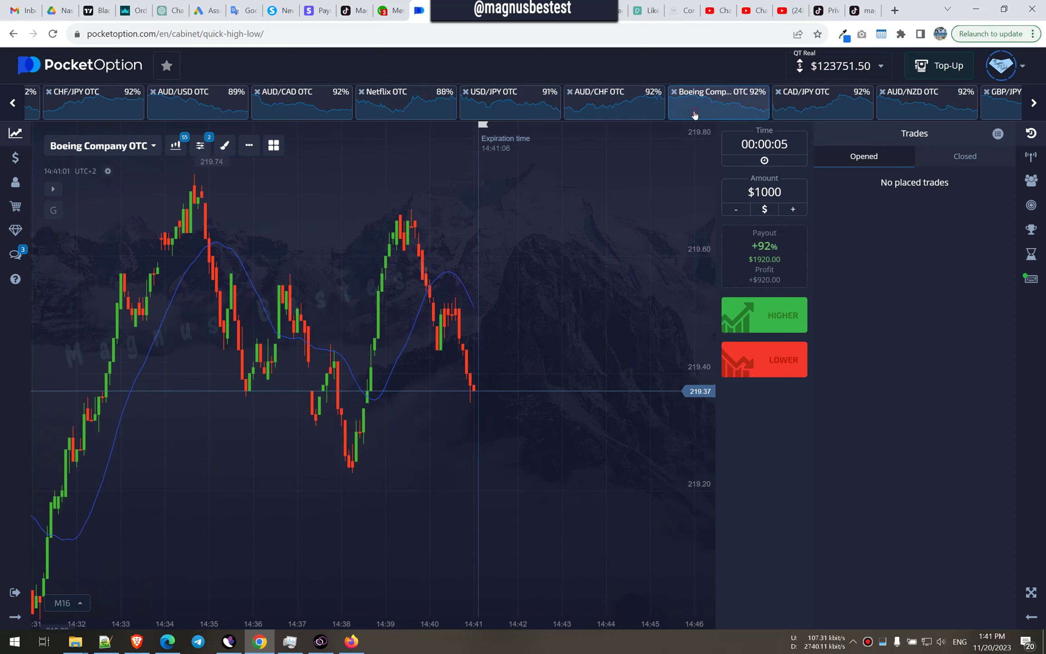
{"action": "left_click", "coordinate": [822, 102]}
{"action": "left_click", "coordinate": [927, 102]}
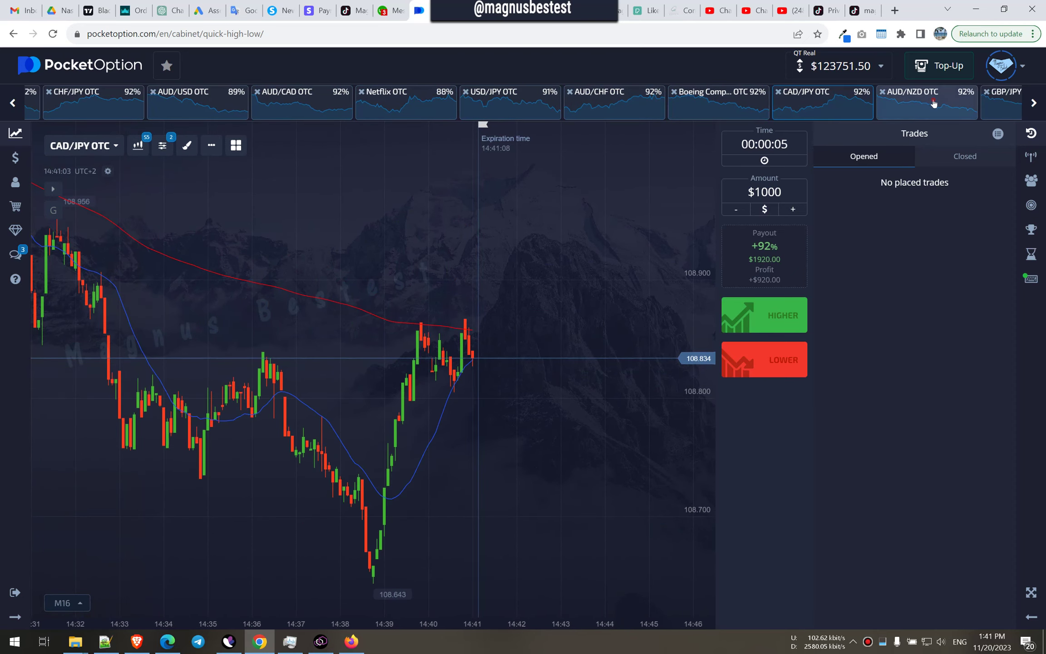
{"action": "left_click", "coordinate": [997, 103]}
{"action": "left_click", "coordinate": [1033, 102]}
{"action": "left_click", "coordinate": [964, 102]}
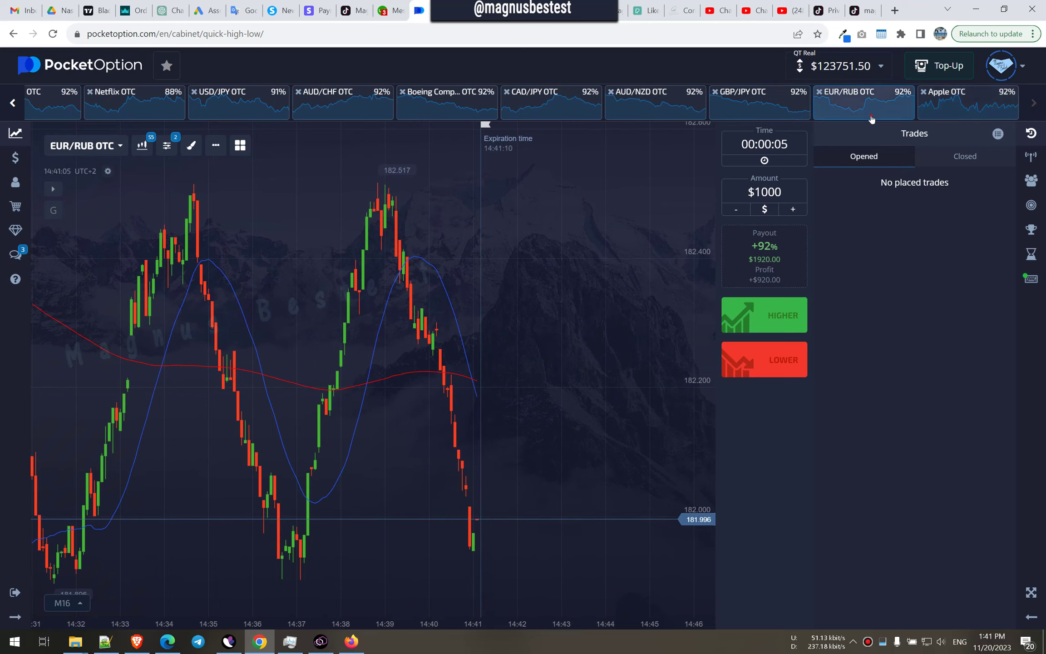
{"action": "left_click", "coordinate": [865, 103]}
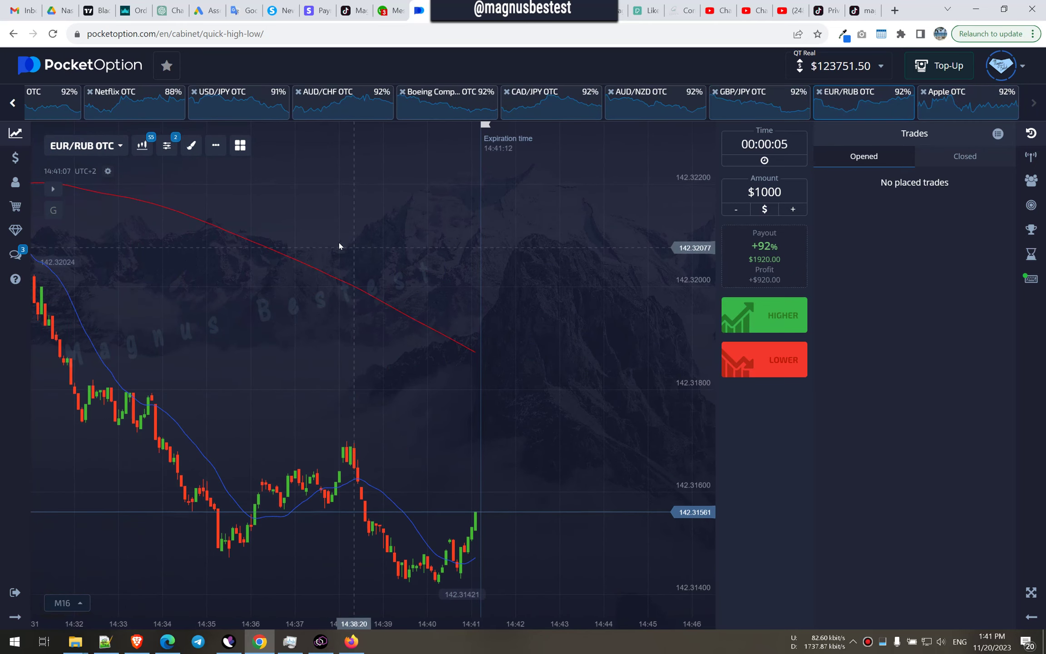
- Return to the stocks and step through Citigroup, McDonald's, FedEx, Facebook and American Express to NZD/JPY
{"action": "left_click", "coordinate": [14, 102]}
{"action": "left_click", "coordinate": [13, 102]}
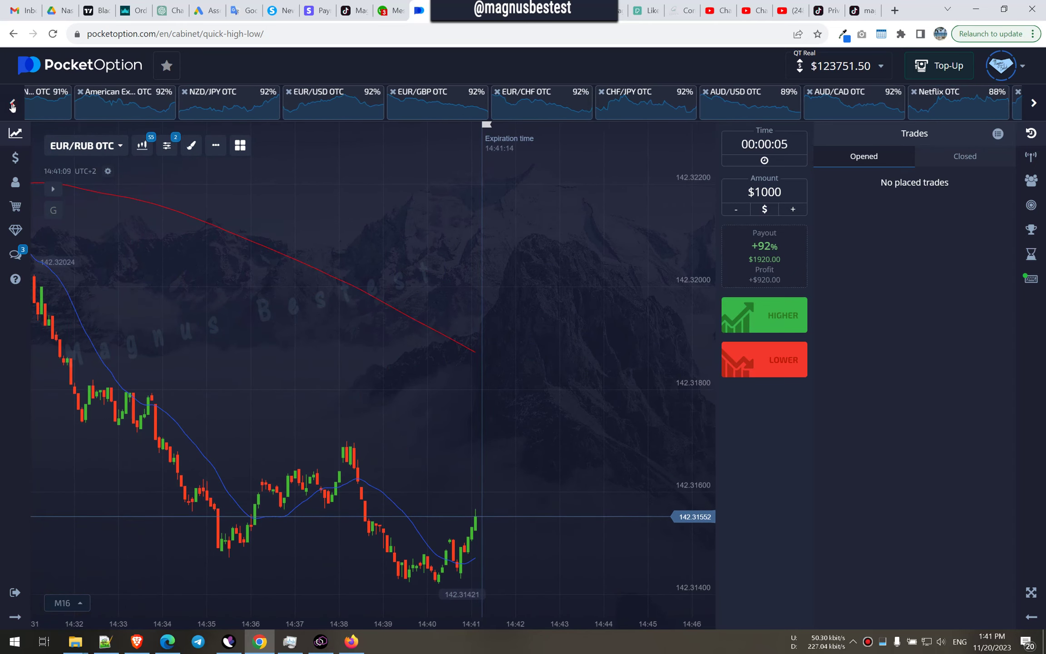
{"action": "left_click", "coordinate": [13, 106]}
{"action": "left_click", "coordinate": [78, 107]}
{"action": "left_click", "coordinate": [174, 107]}
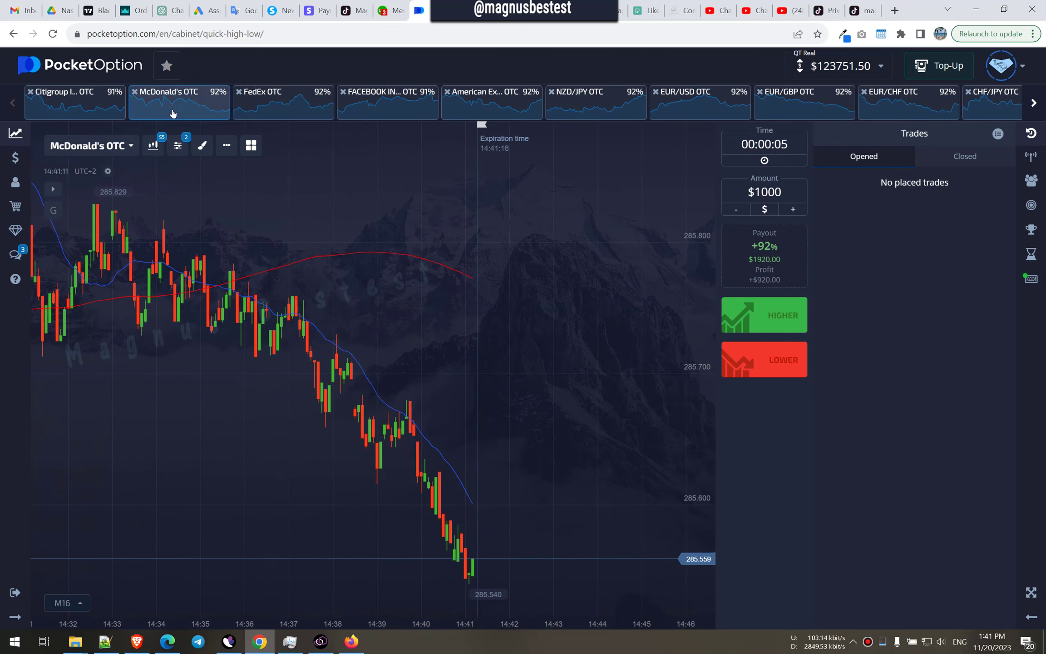
{"action": "left_click", "coordinate": [286, 107]}
{"action": "left_click", "coordinate": [387, 102]}
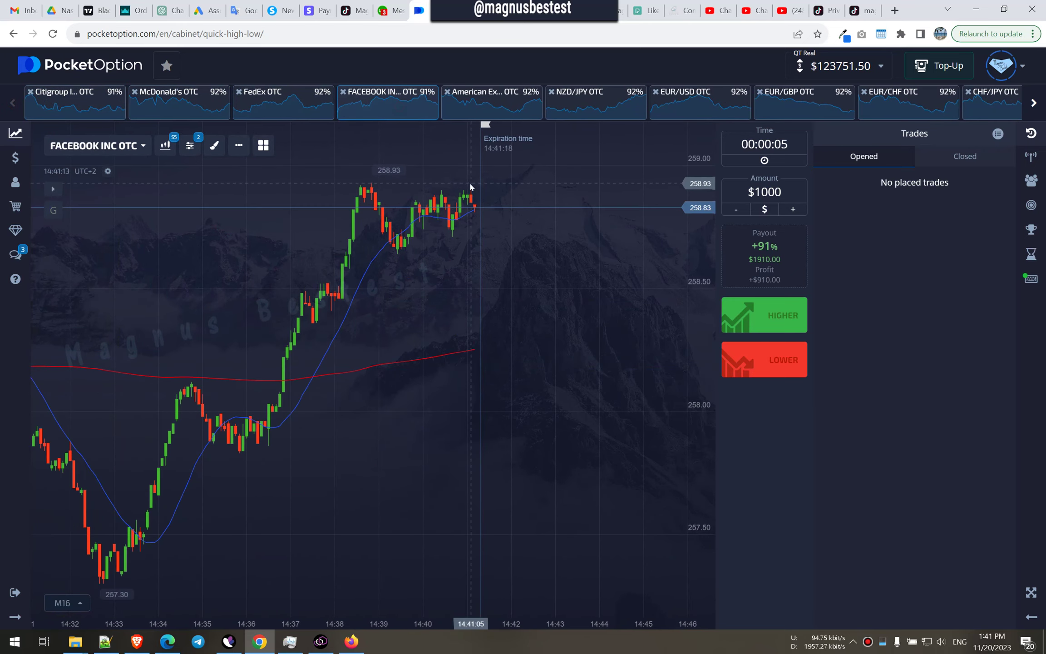
{"action": "left_click", "coordinate": [490, 102]}
{"action": "left_click", "coordinate": [595, 102]}
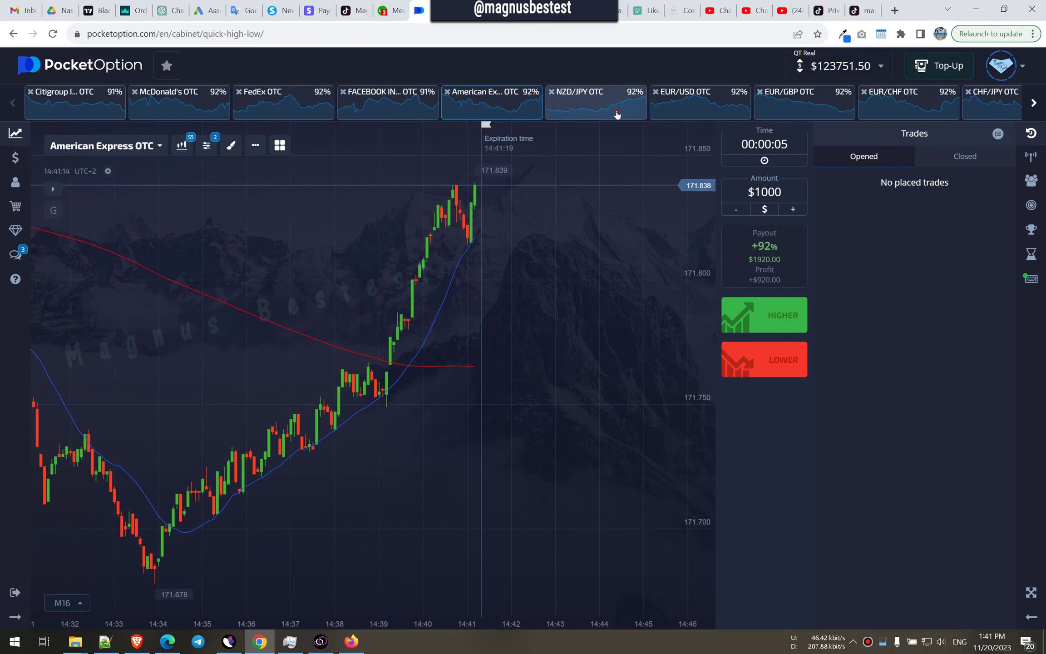
- Return to the NZD/JPY OTC chart and place $1000 higher trades with 5-second expiry
{"action": "left_click", "coordinate": [691, 102]}
{"action": "left_click", "coordinate": [595, 102]}
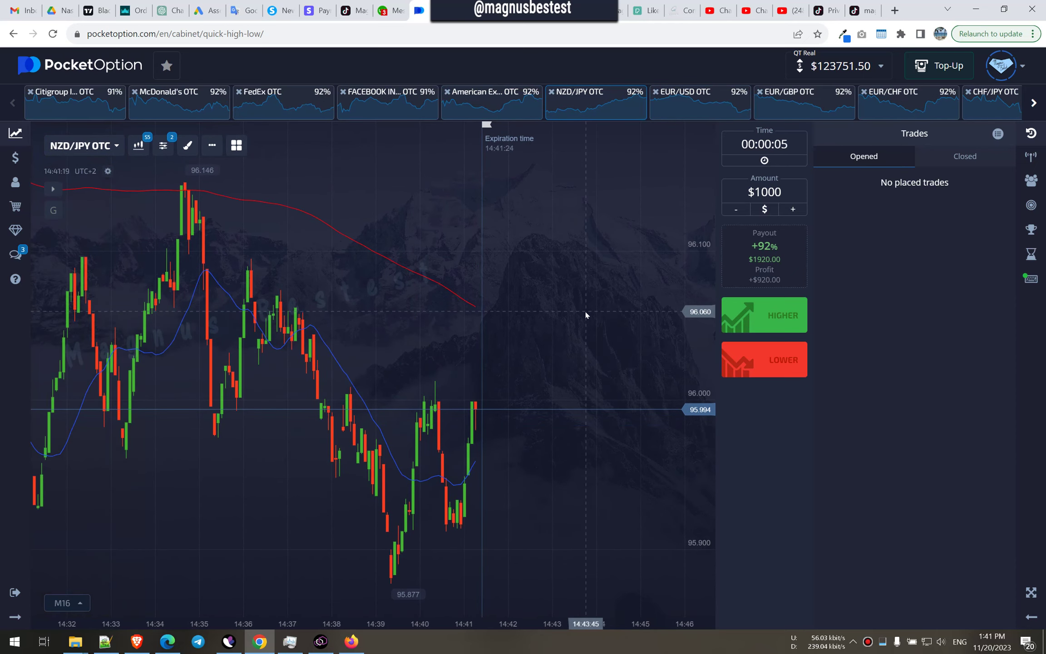
{"action": "left_click", "coordinate": [755, 327]}
{"action": "left_click", "coordinate": [755, 327]}
{"action": "left_click", "coordinate": [755, 327]}
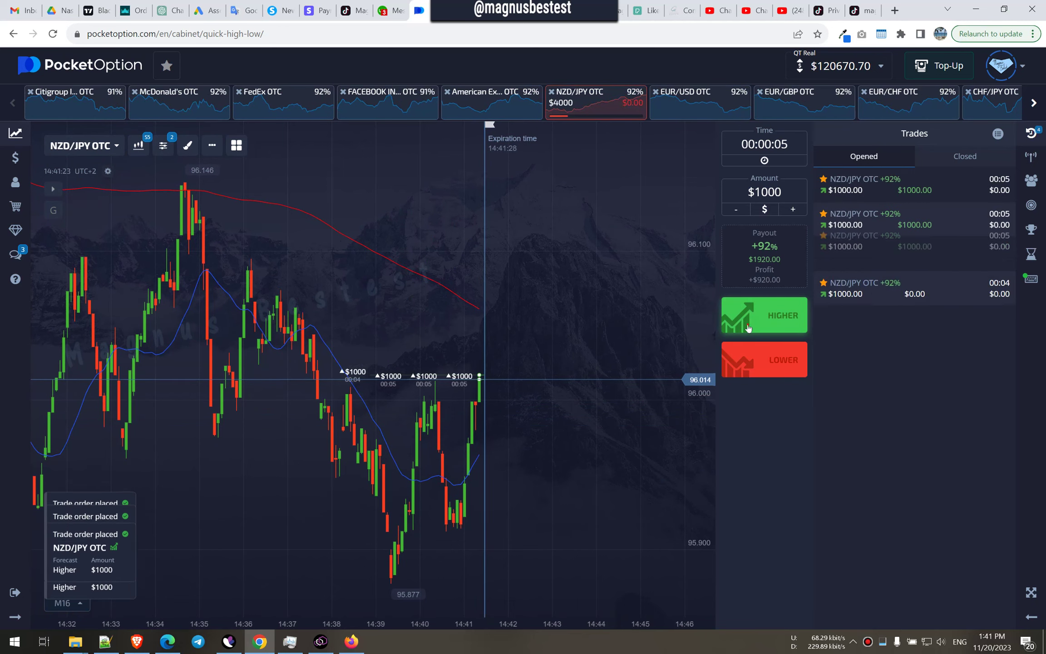
{"action": "left_click", "coordinate": [755, 327]}
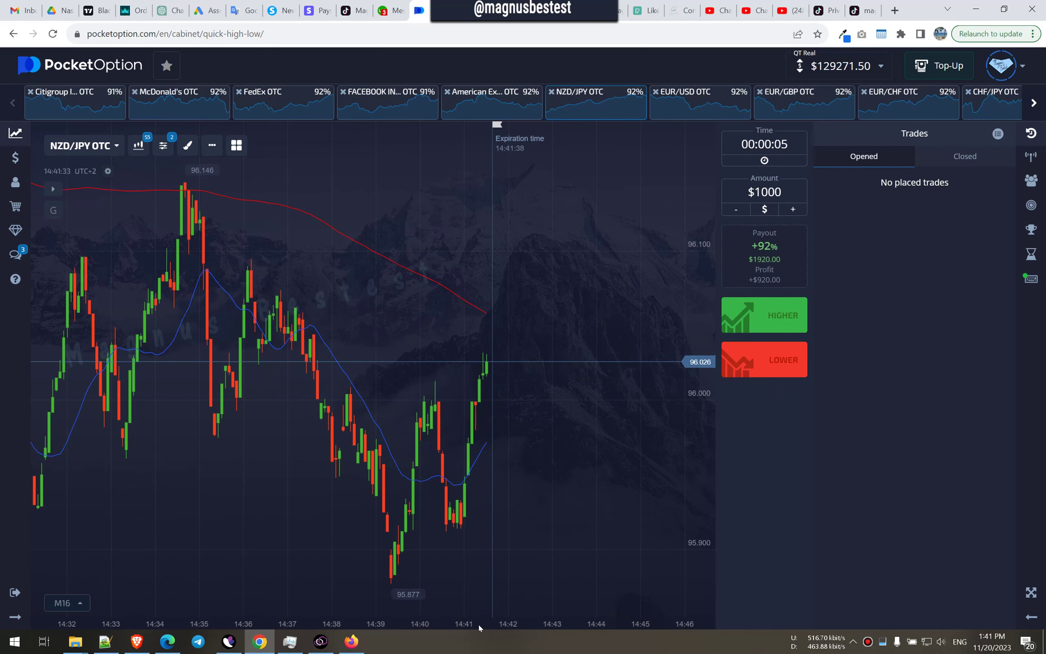
{"action": "scroll", "coordinate": [455, 574], "scroll_direction": "up", "scroll_amount": 2}
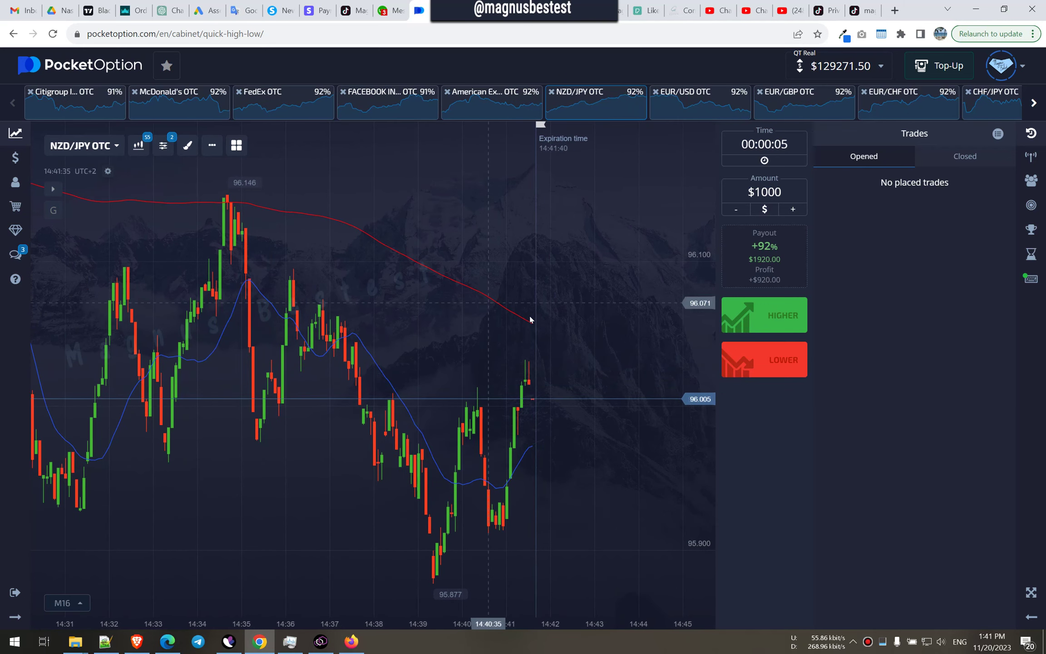
- Open the Closed trades list to review the NZD/JPY, AUD/USD and CAD/JPY wins
{"action": "left_click", "coordinate": [961, 160]}
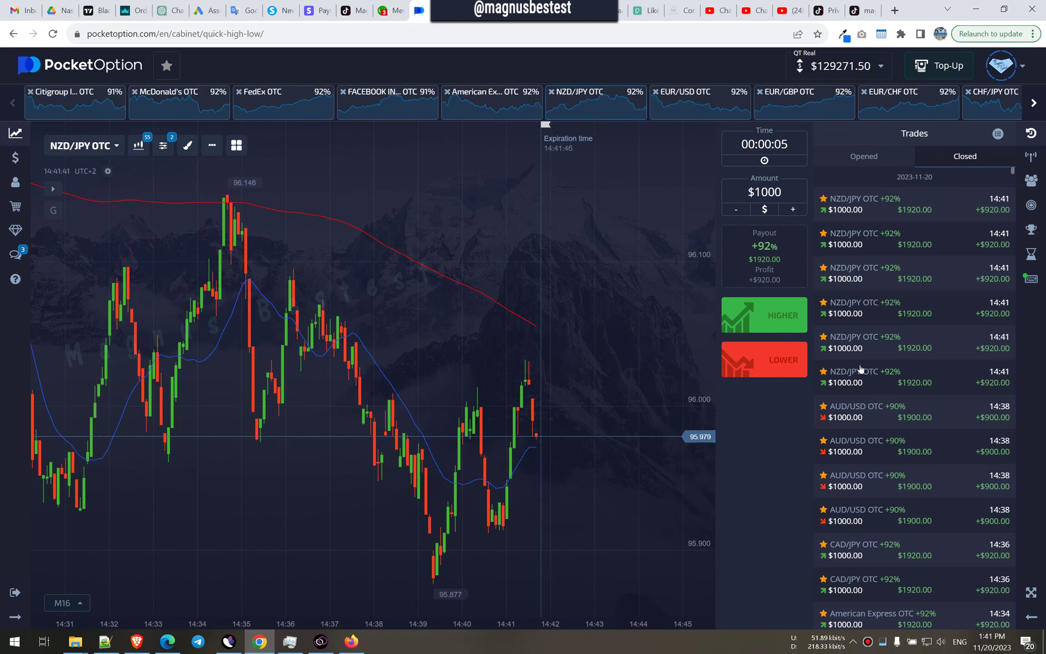
{"action": "scroll", "coordinate": [864, 372], "scroll_direction": "down", "scroll_amount": 2}
{"action": "scroll", "coordinate": [861, 390], "scroll_direction": "down", "scroll_amount": 1}
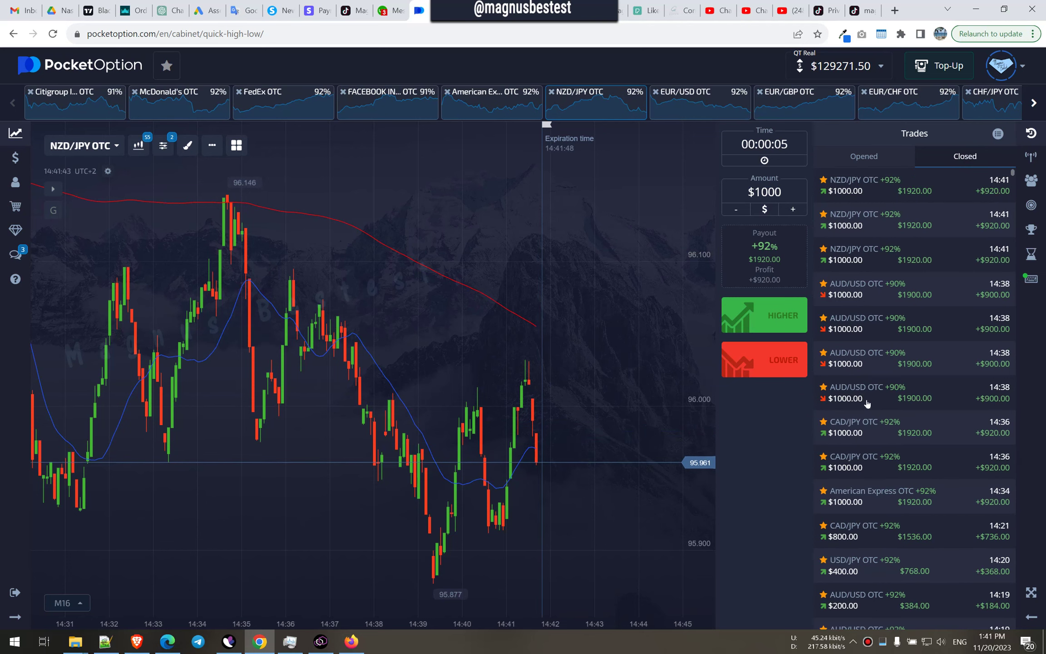
{"action": "scroll", "coordinate": [877, 455], "scroll_direction": "down", "scroll_amount": 2}
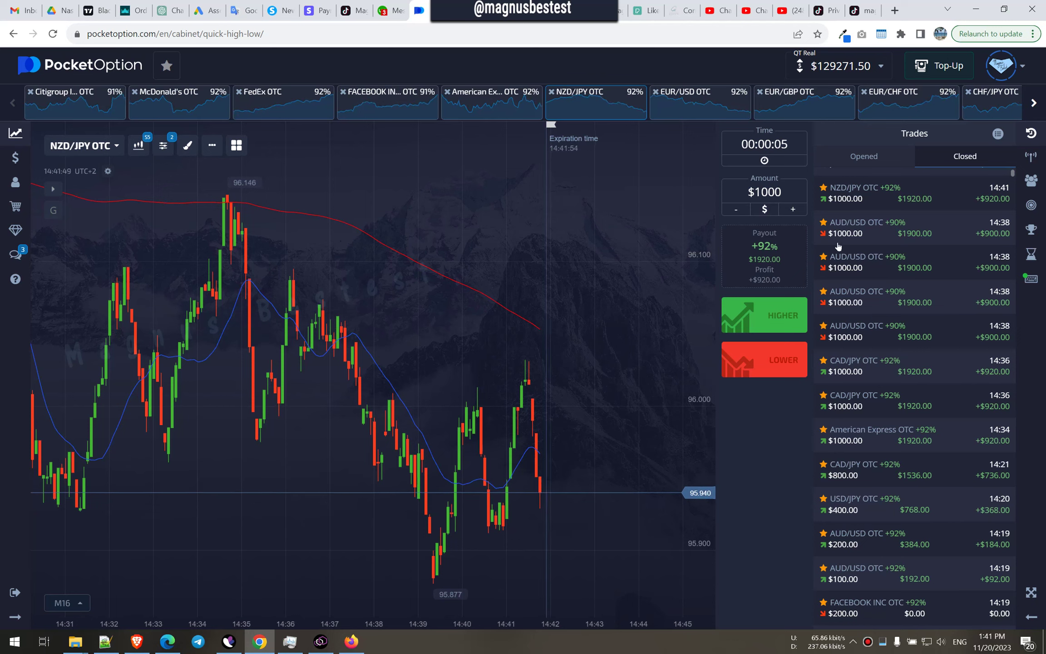
{"action": "scroll", "coordinate": [842, 234], "scroll_direction": "up", "scroll_amount": 2}
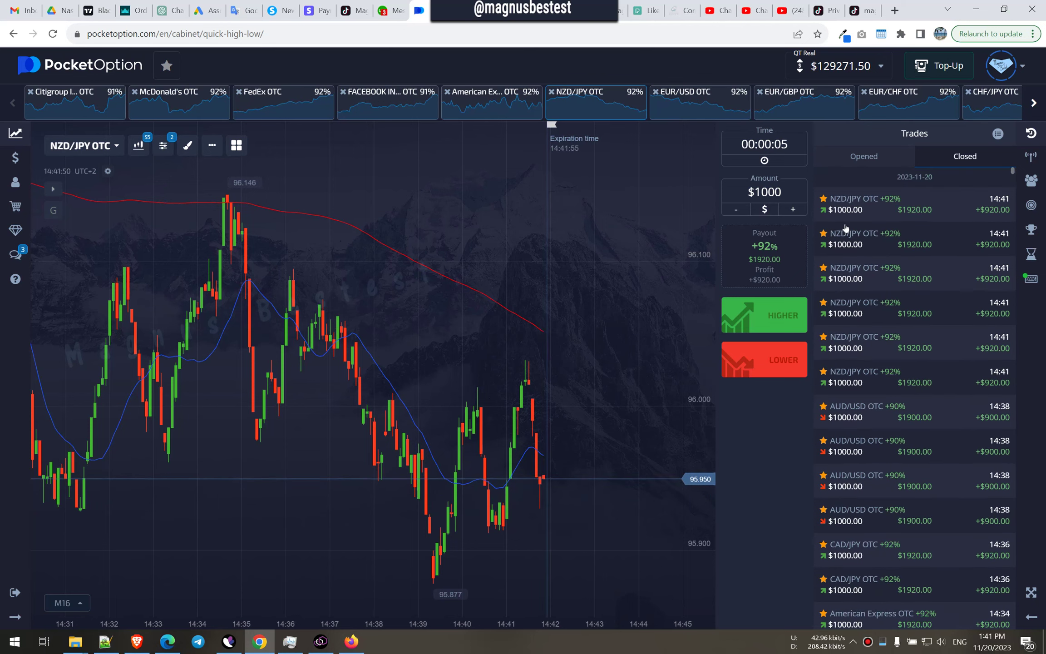